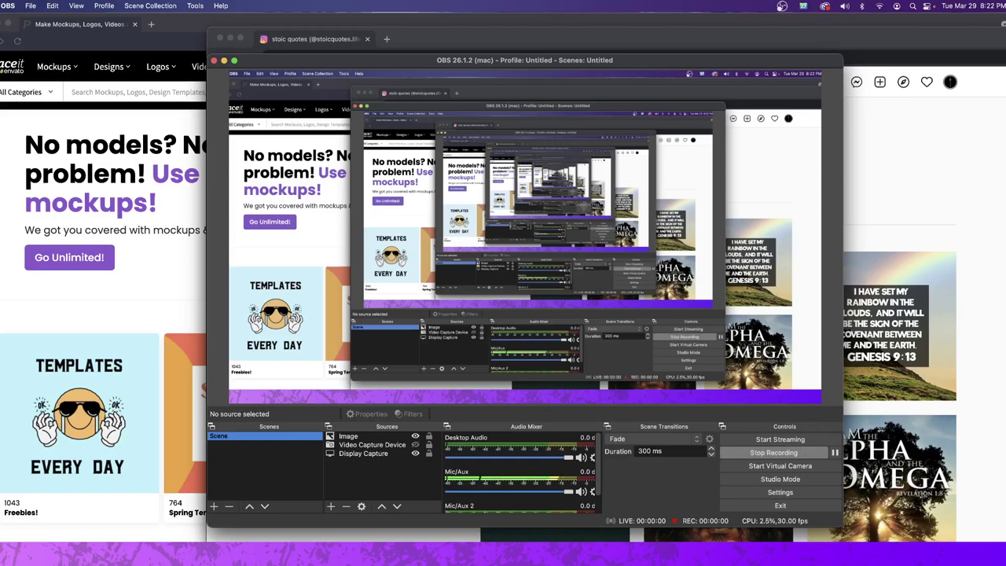
Step: Bring up the Instagram profile page, switch to the Placeit site in Brave, and examine its home page template categories and new templates
{"action": "left_click", "coordinate": [423, 40]}
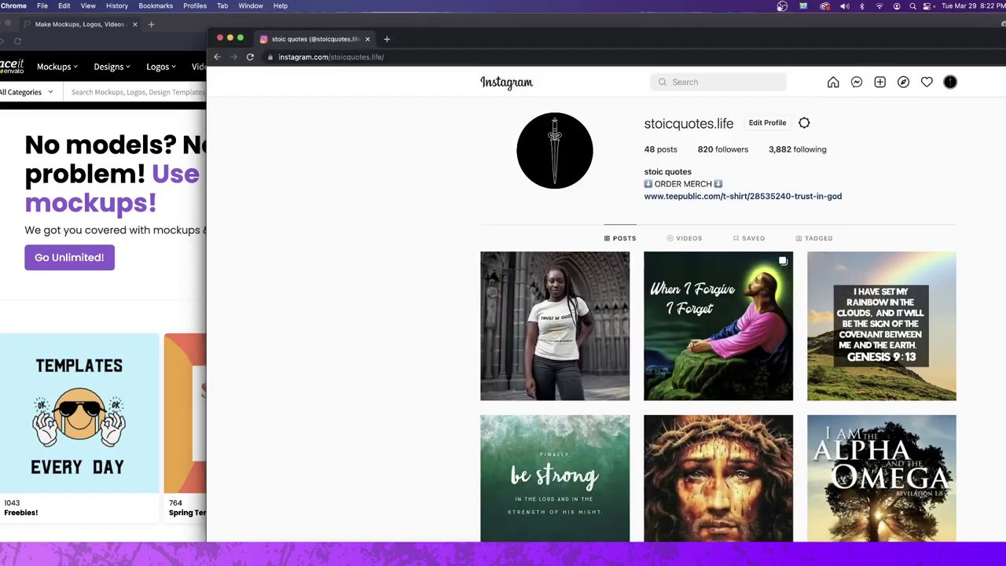
{"action": "left_click", "coordinate": [0, 291]}
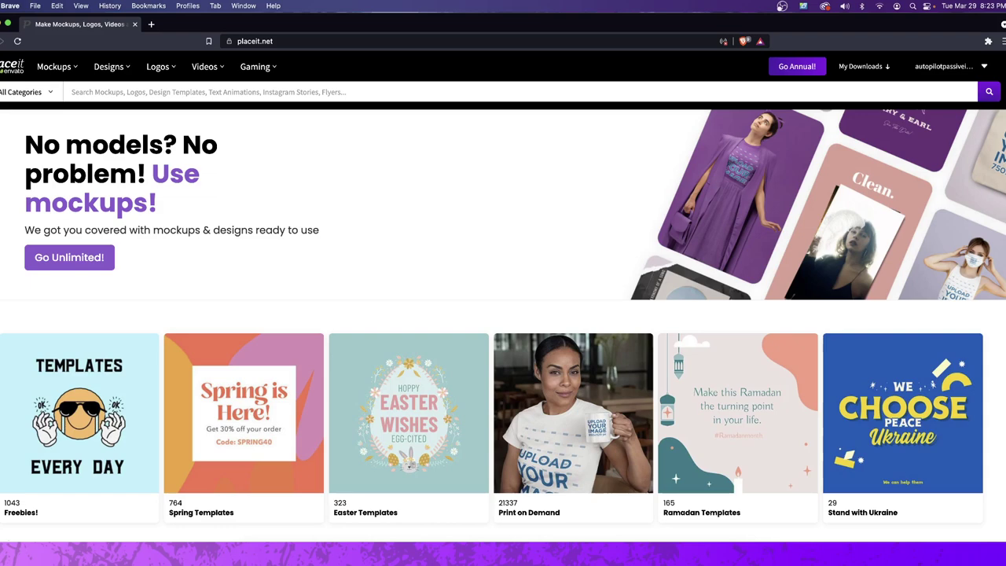
{"action": "scroll", "coordinate": [532, 332], "scroll_direction": "down", "scroll_amount": 5}
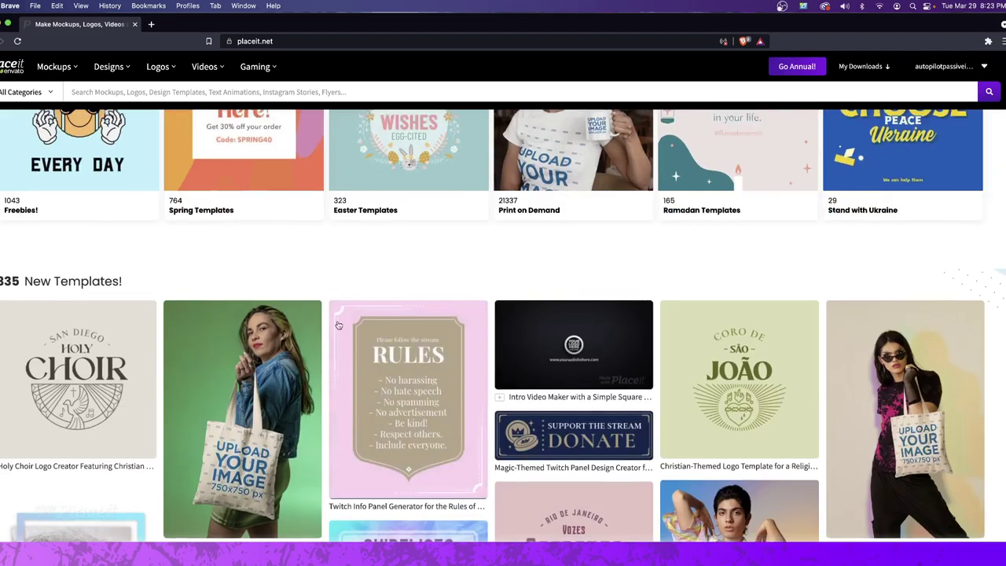
{"action": "scroll", "coordinate": [338, 324], "scroll_direction": "down", "scroll_amount": 3}
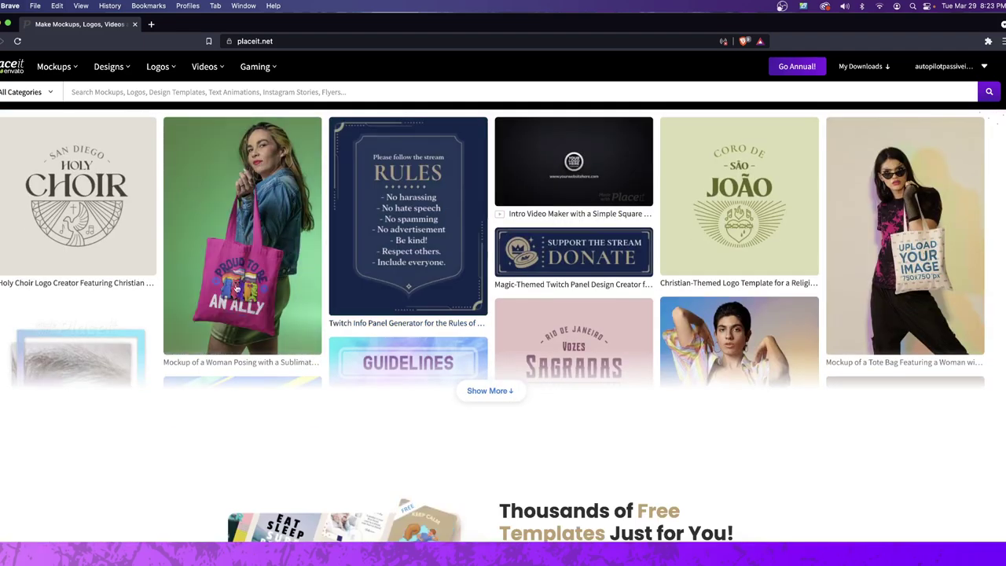
{"action": "scroll", "coordinate": [253, 283], "scroll_direction": "up", "scroll_amount": 2}
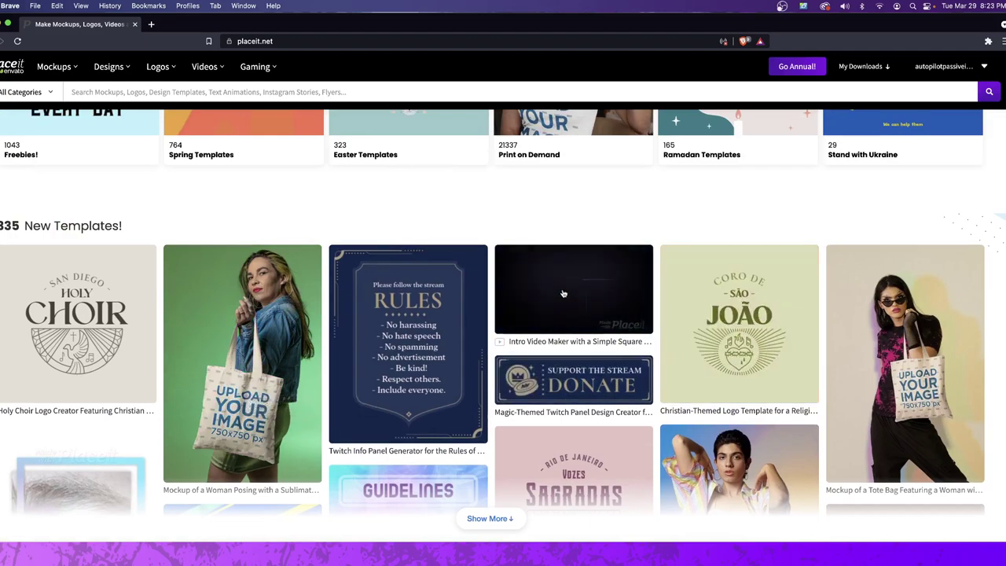
{"action": "scroll", "coordinate": [563, 293], "scroll_direction": "down", "scroll_amount": 3}
{"action": "scroll", "coordinate": [511, 376], "scroll_direction": "up", "scroll_amount": 7}
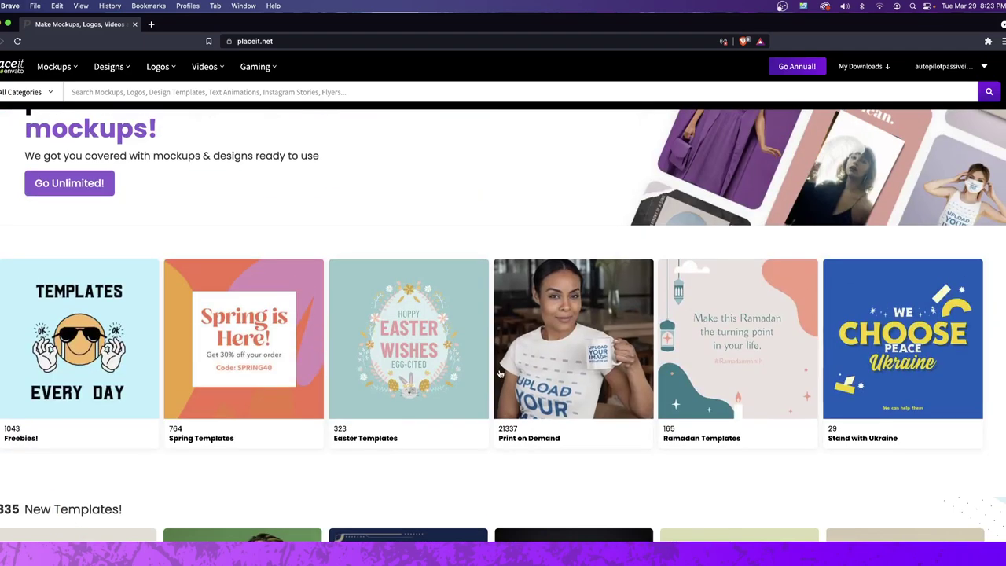
{"action": "scroll", "coordinate": [499, 374], "scroll_direction": "down", "scroll_amount": 5}
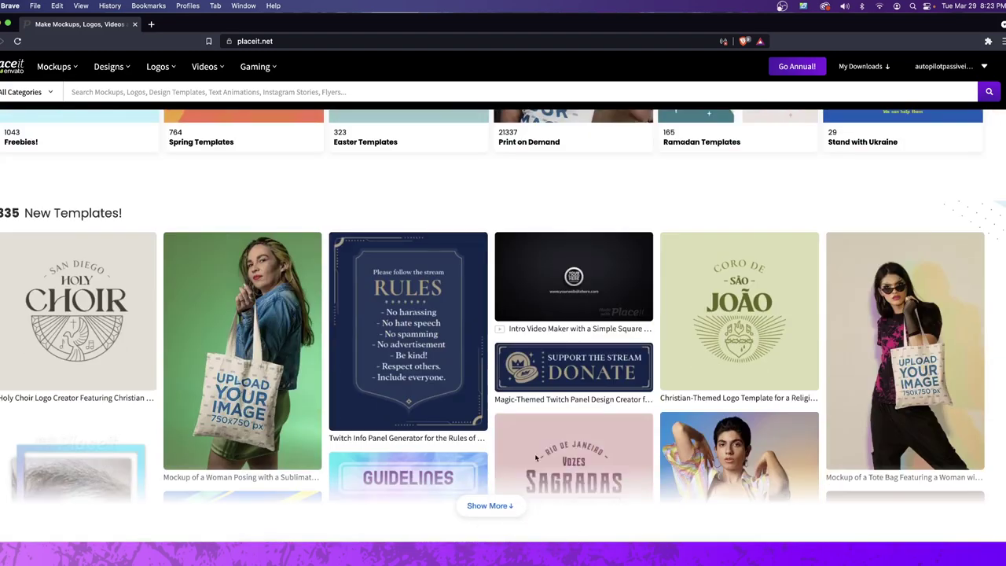
{"action": "scroll", "coordinate": [535, 457], "scroll_direction": "up", "scroll_amount": 6}
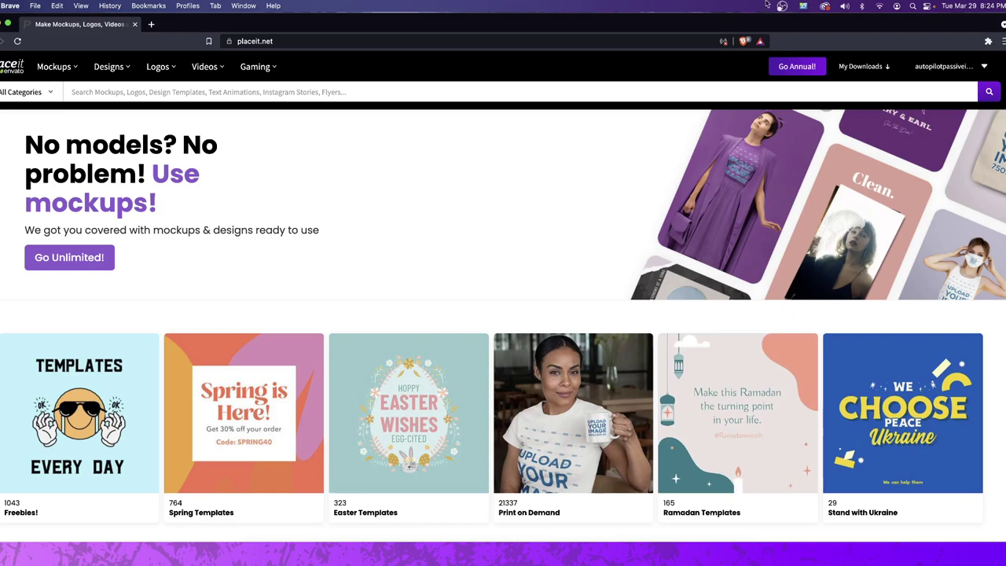
Step: Search all Placeit categories for "blog" and look through the resulting logo, cover and social media templates
{"action": "left_click", "coordinate": [511, 101]}
{"action": "type", "text": "bl"}
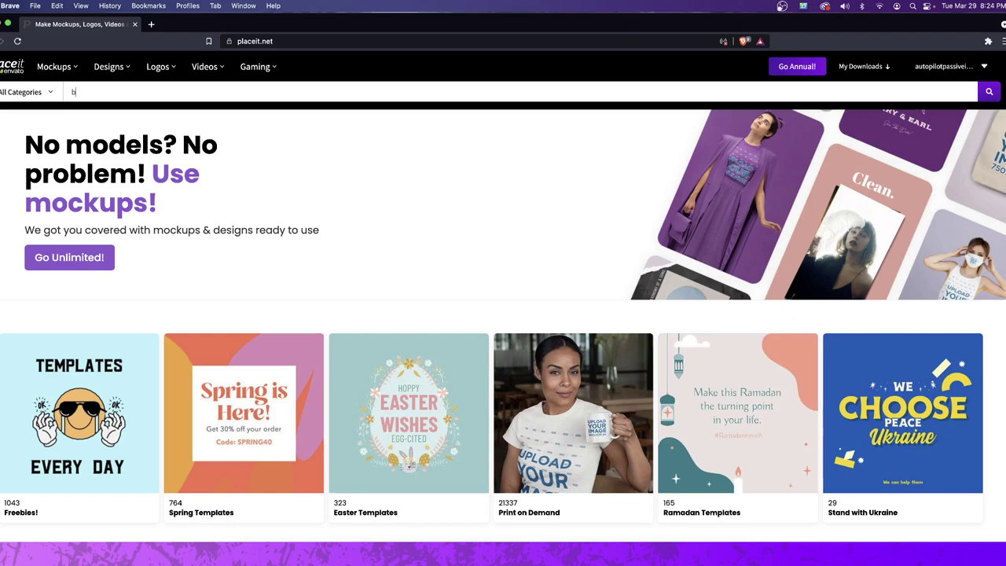
{"action": "type", "text": "og"}
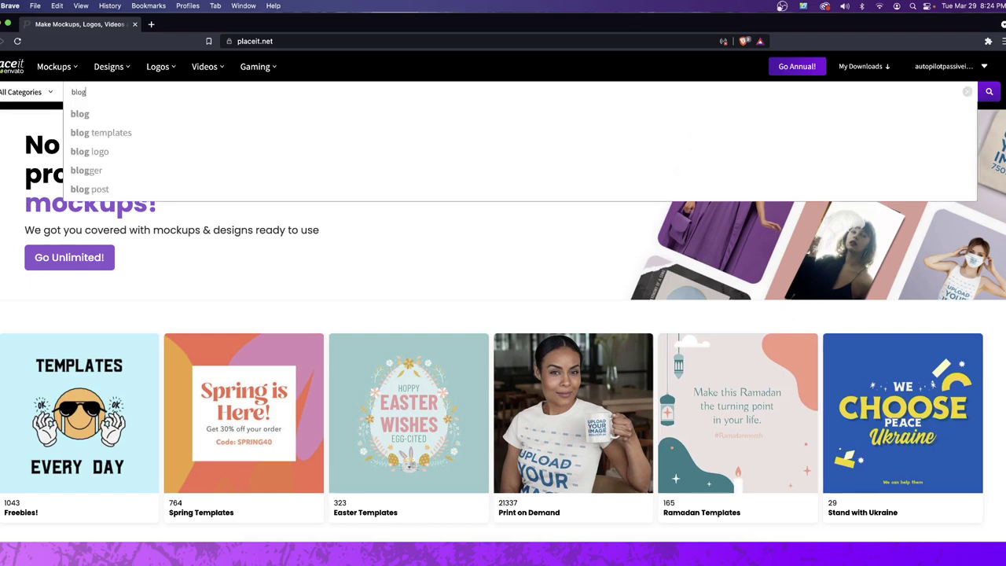
{"action": "left_click", "coordinate": [430, 117]}
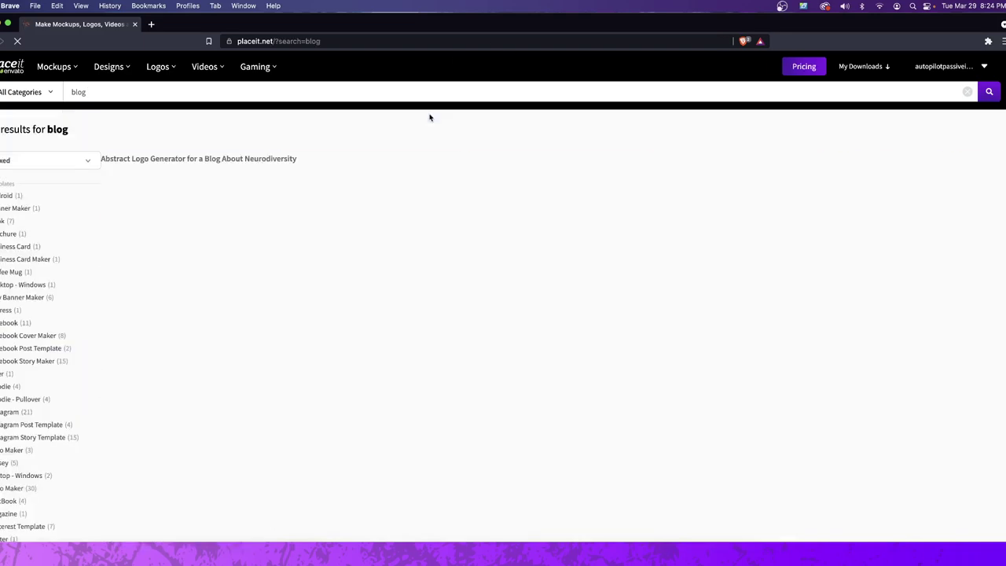
{"action": "scroll", "coordinate": [596, 62], "scroll_direction": "down", "scroll_amount": 5}
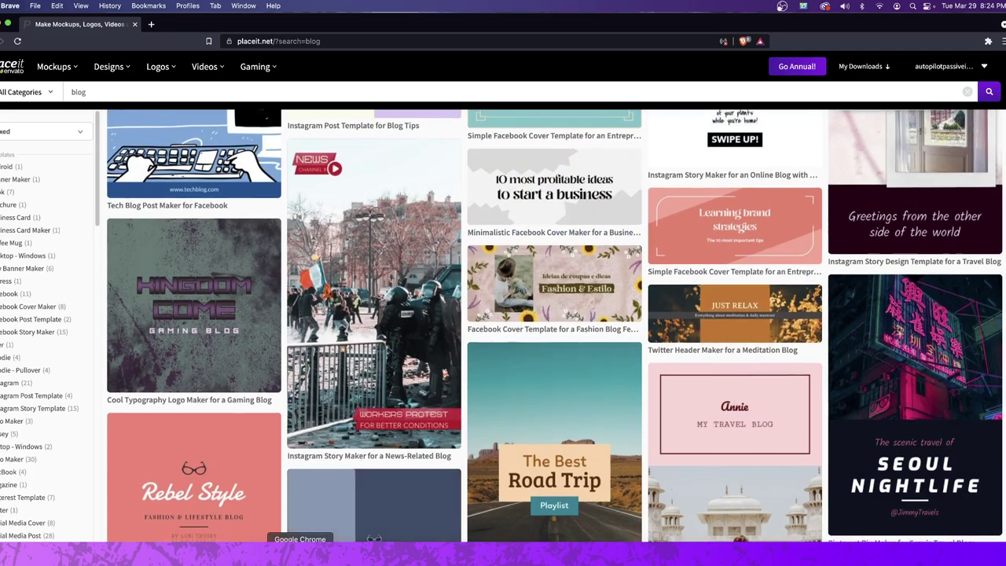
{"action": "scroll", "coordinate": [420, 393], "scroll_direction": "down", "scroll_amount": 8}
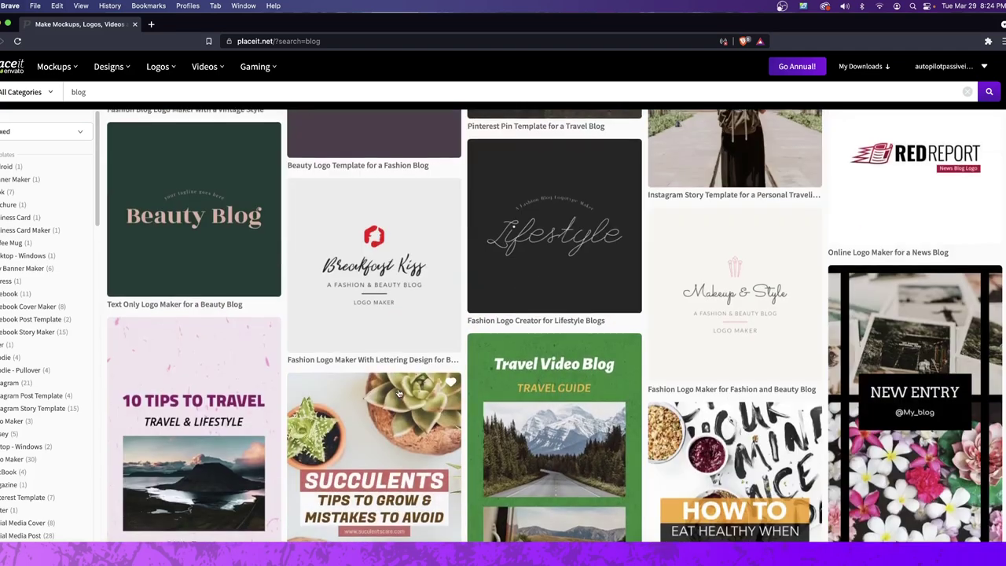
{"action": "scroll", "coordinate": [420, 390], "scroll_direction": "up", "scroll_amount": 5}
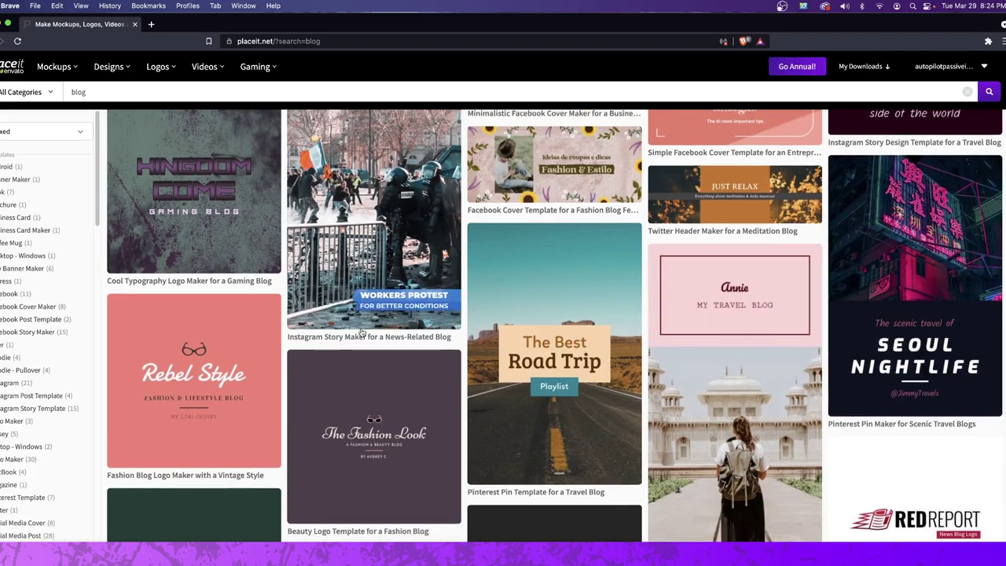
{"action": "scroll", "coordinate": [550, 330], "scroll_direction": "up", "scroll_amount": 5}
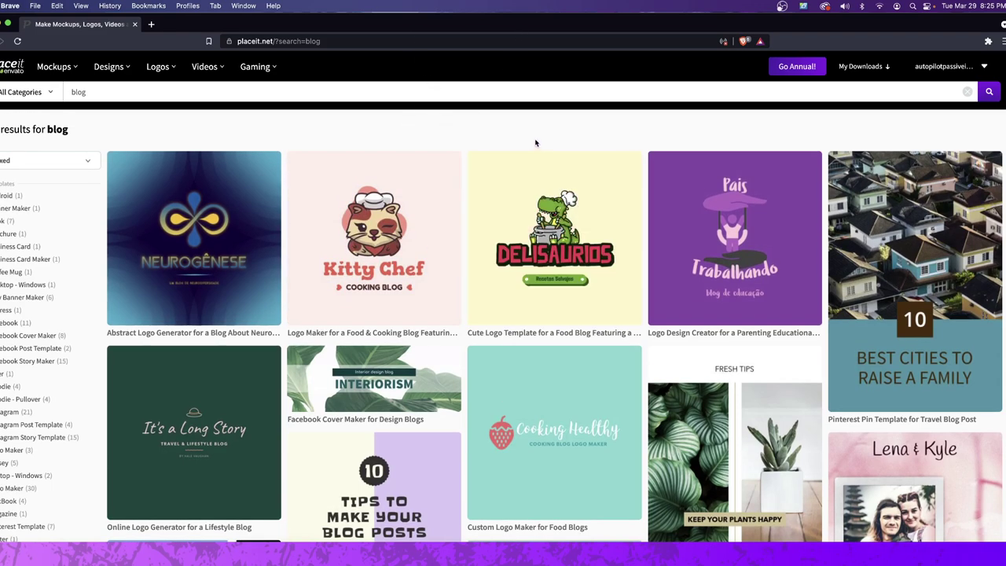
Step: Return to the Placeit home page and view its featured template categories
{"action": "mouse_move", "coordinate": [225, 75]}
{"action": "left_click", "coordinate": [9, 66]}
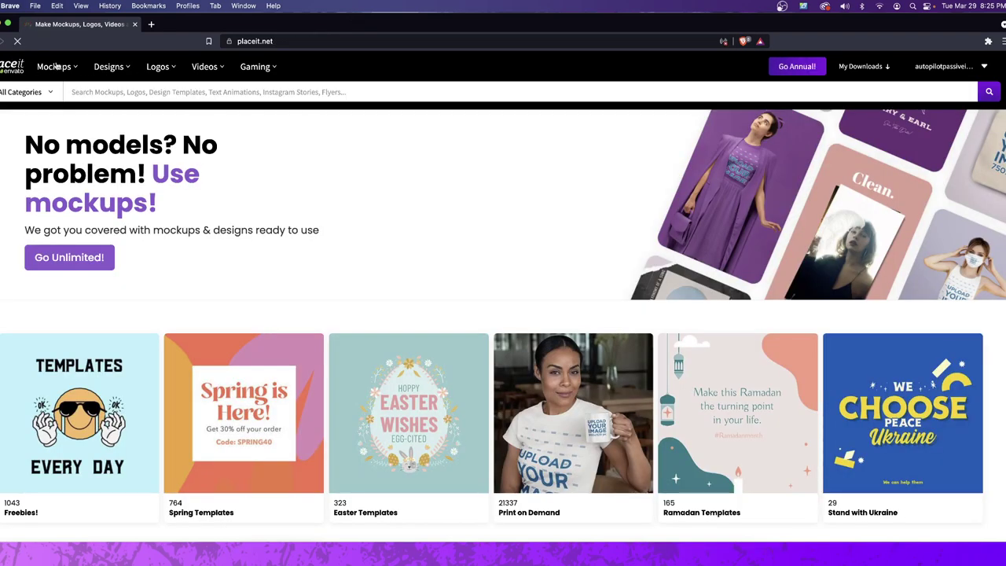
{"action": "scroll", "coordinate": [684, 306], "scroll_direction": "down", "scroll_amount": 1}
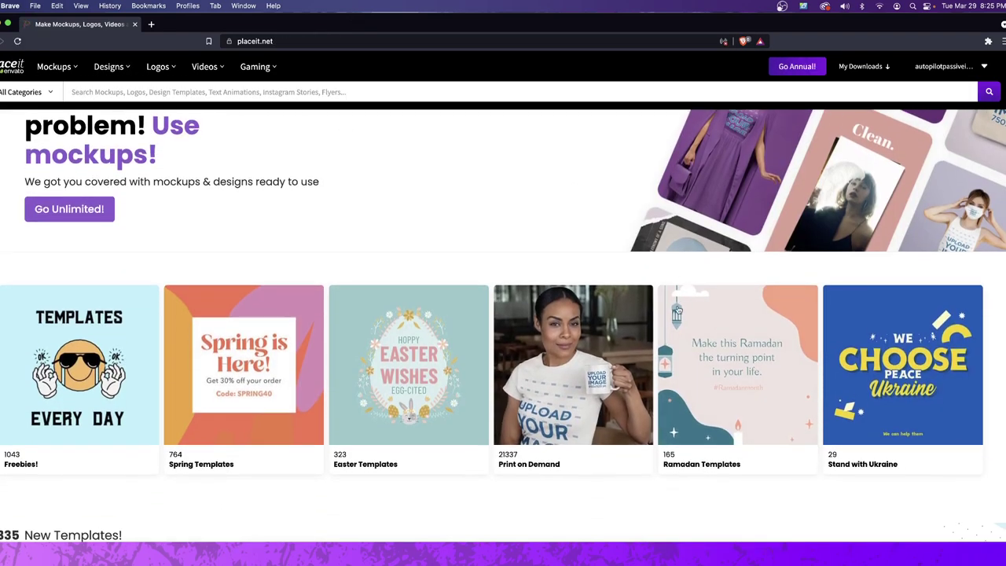
{"action": "scroll", "coordinate": [879, 211], "scroll_direction": "up", "scroll_amount": 1}
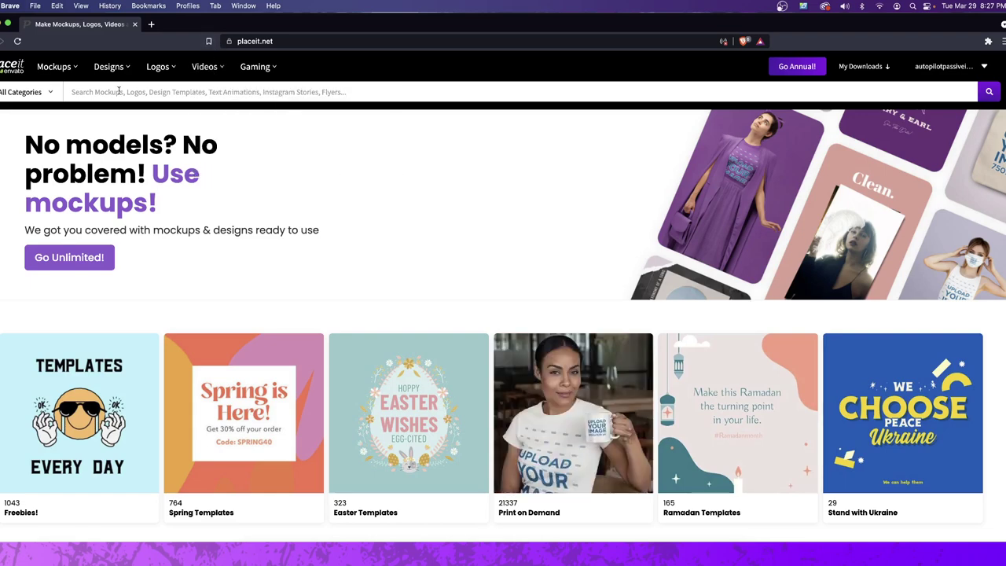
Step: Search all Placeit categories for "model" and look through the apparel mockups and design templates on the first results page
{"action": "left_click", "coordinate": [428, 87]}
{"action": "type", "text": "model"}
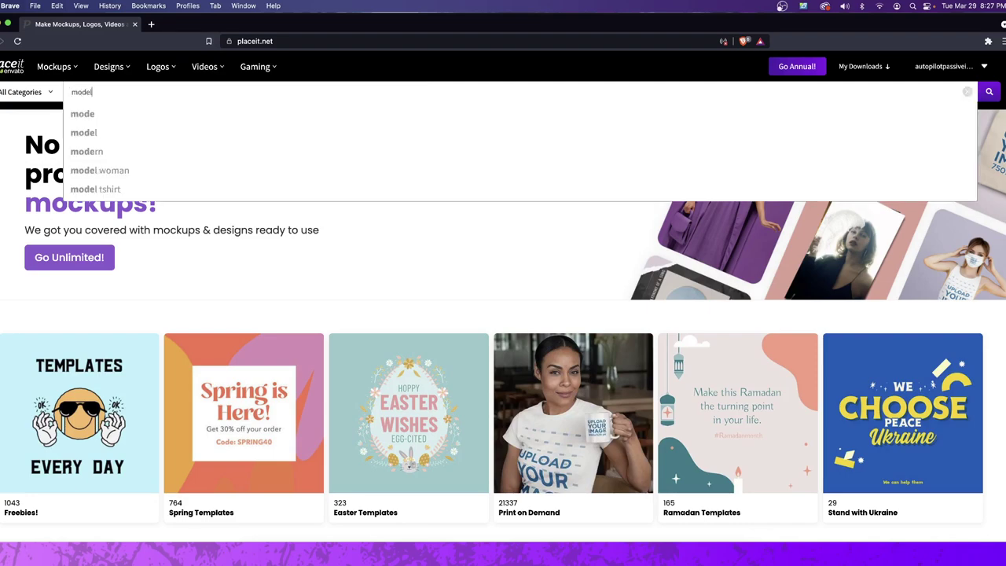
{"action": "key", "text": "Return"}
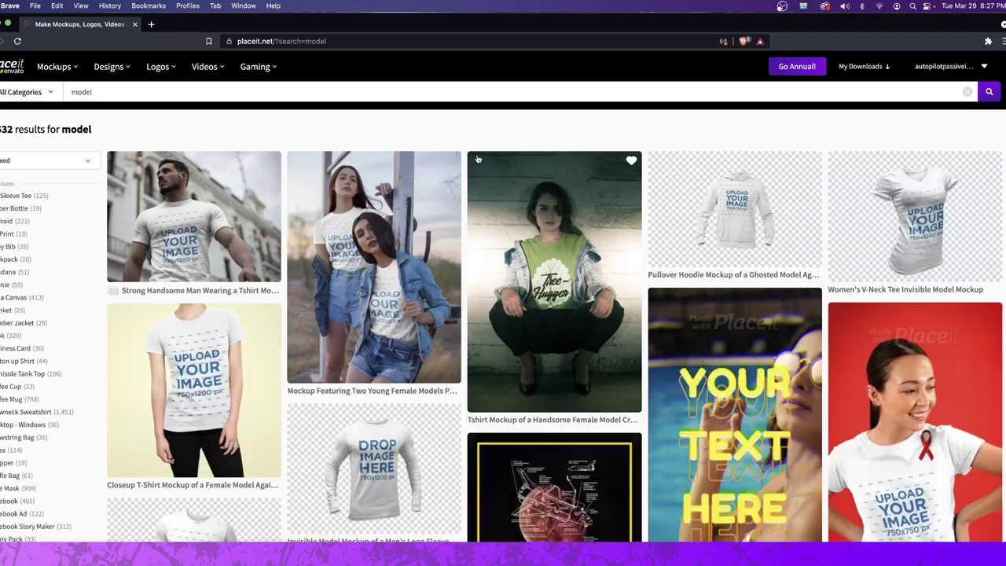
{"action": "scroll", "coordinate": [484, 296], "scroll_direction": "down", "scroll_amount": 3}
{"action": "scroll", "coordinate": [484, 297], "scroll_direction": "up", "scroll_amount": 3}
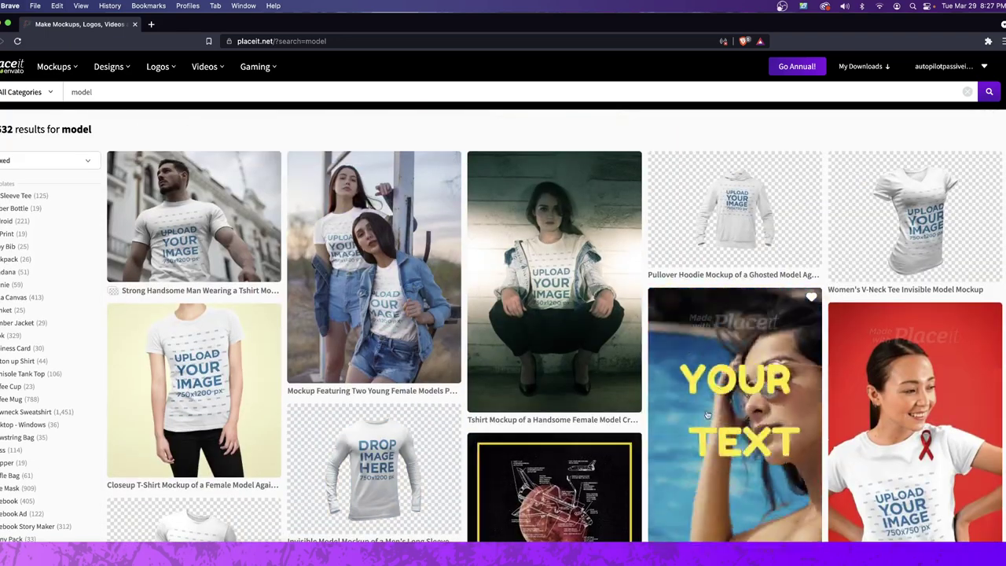
{"action": "scroll", "coordinate": [714, 394], "scroll_direction": "down", "scroll_amount": 3}
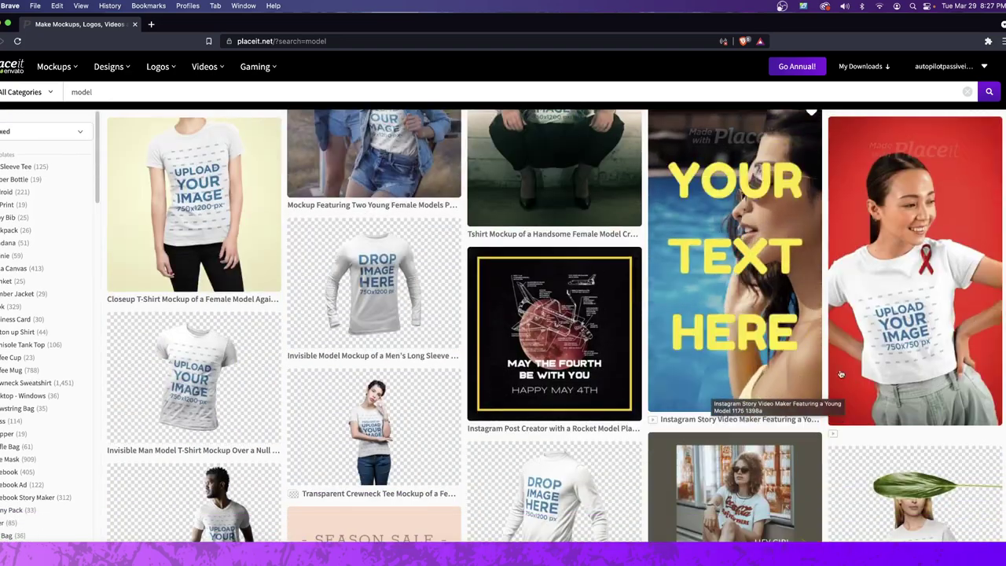
{"action": "scroll", "coordinate": [575, 480], "scroll_direction": "down", "scroll_amount": 5}
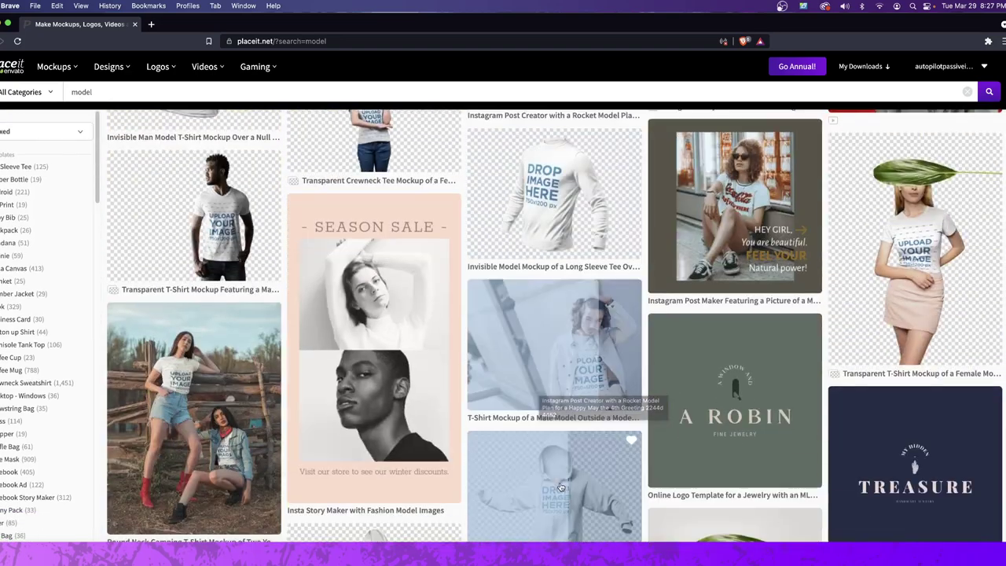
{"action": "scroll", "coordinate": [437, 357], "scroll_direction": "down", "scroll_amount": 1}
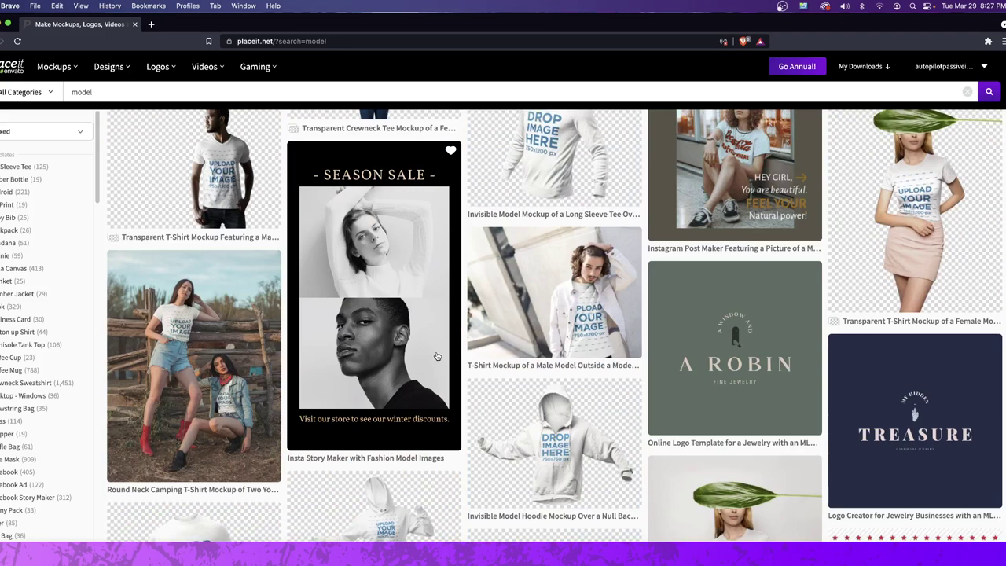
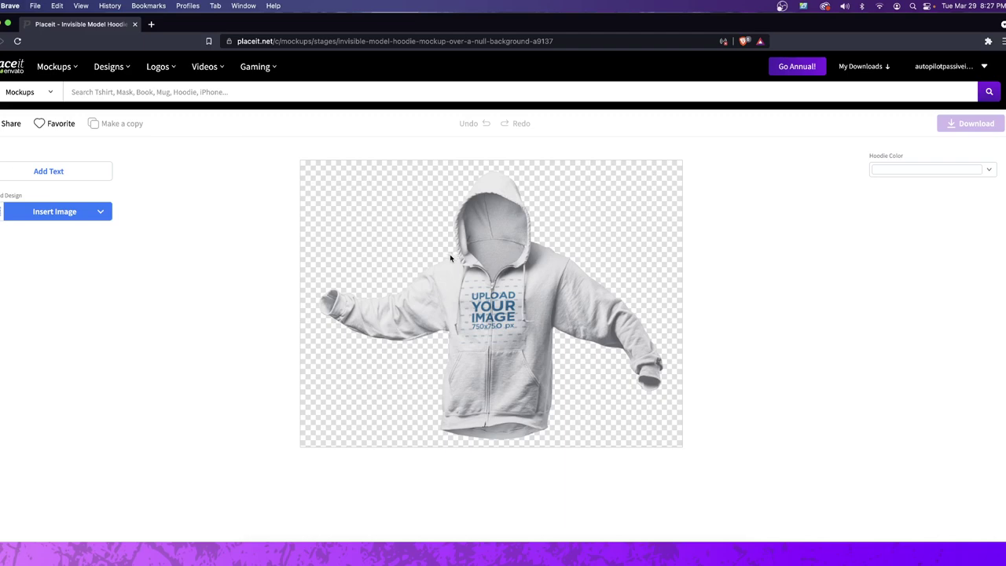
Step: Go back from the invisible model hoodie mockup to the results and open the full zip hoodie mockup featuring a senior male model
{"action": "key", "text": "super+bracketleft"}
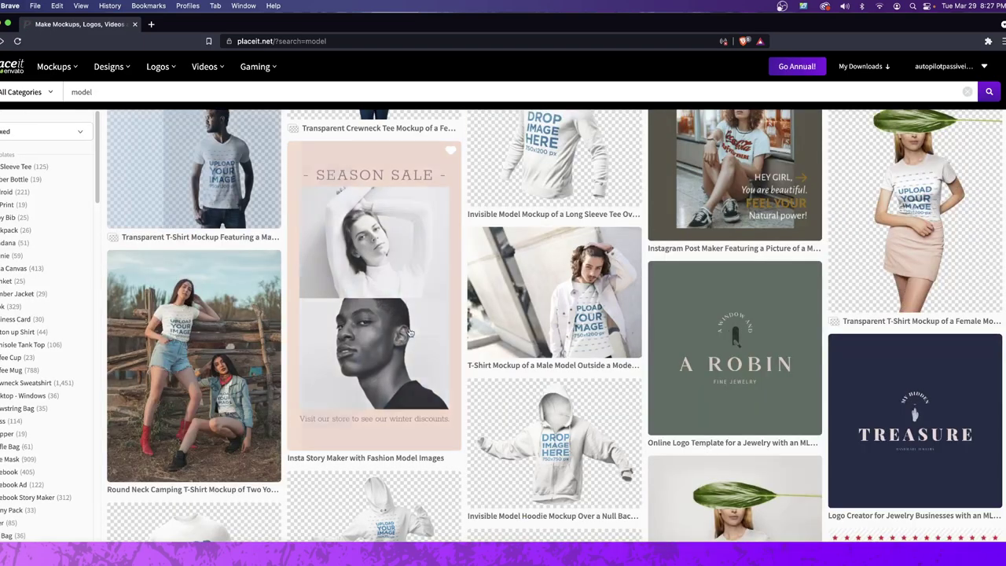
{"action": "scroll", "coordinate": [474, 324], "scroll_direction": "down", "scroll_amount": 3}
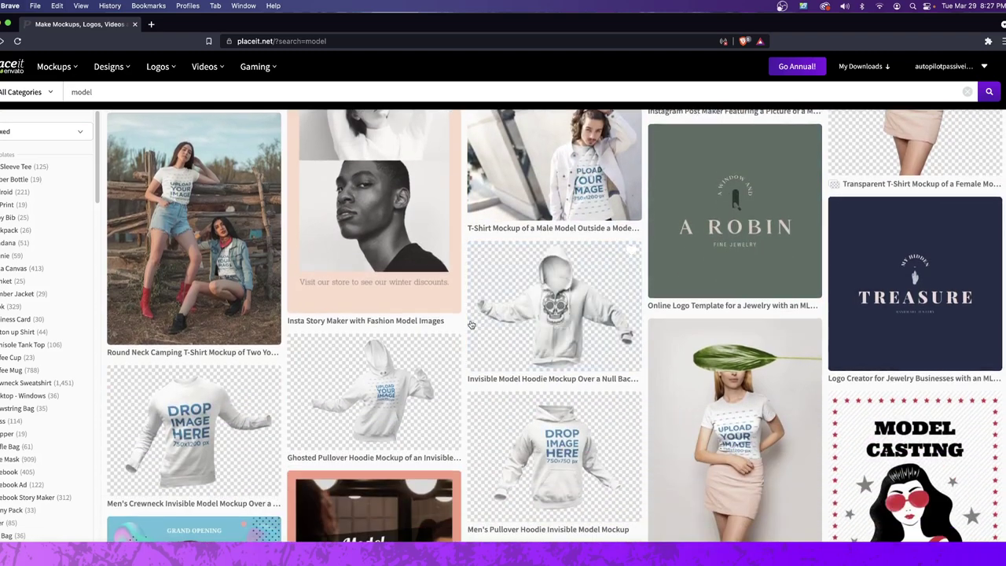
{"action": "scroll", "coordinate": [474, 324], "scroll_direction": "down", "scroll_amount": 8}
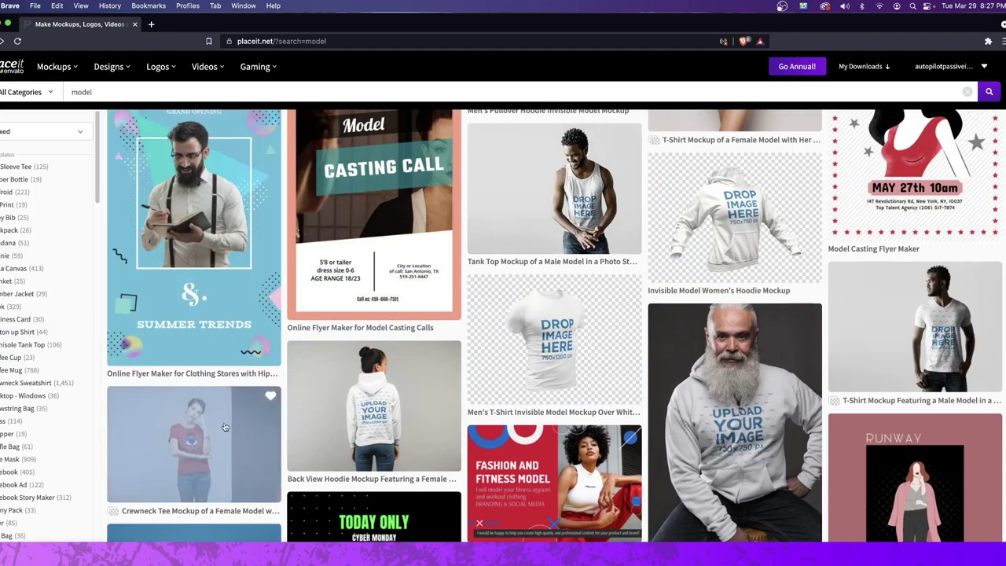
{"action": "scroll", "coordinate": [169, 410], "scroll_direction": "down", "scroll_amount": 3}
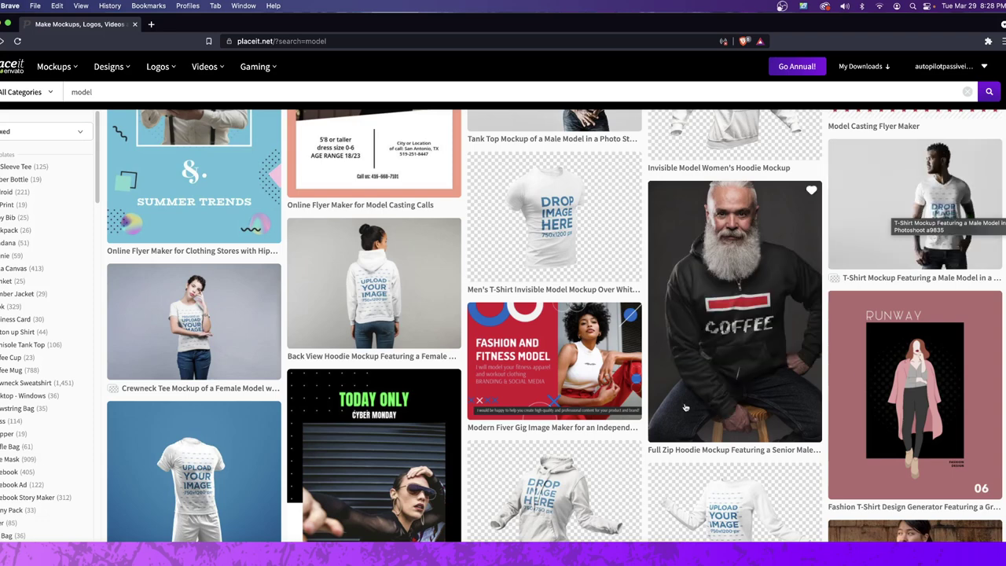
{"action": "left_click", "coordinate": [742, 288]}
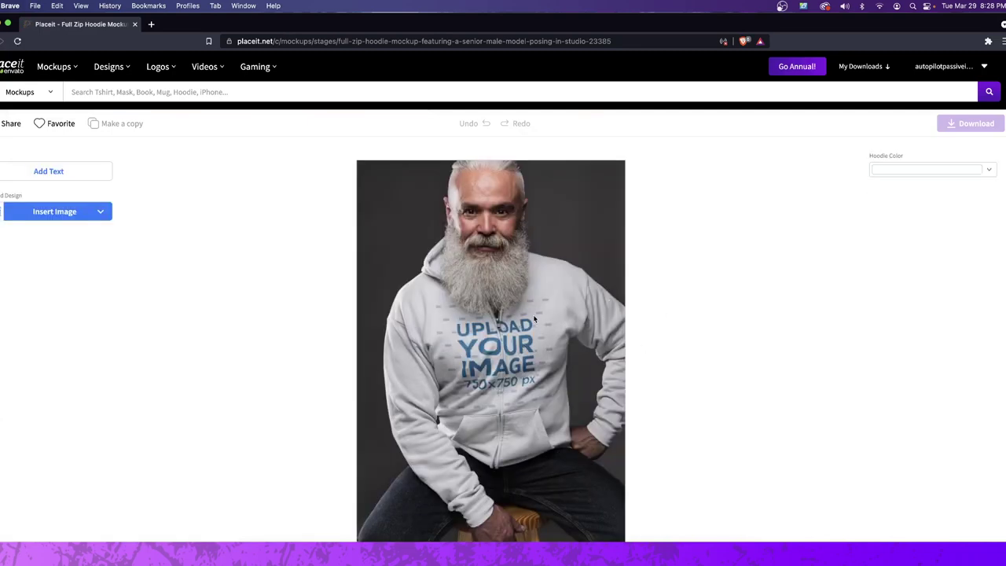
Step: Go back to the "model" results and look through the first page from its start down to the page numbers
{"action": "key", "text": "super+bracketleft"}
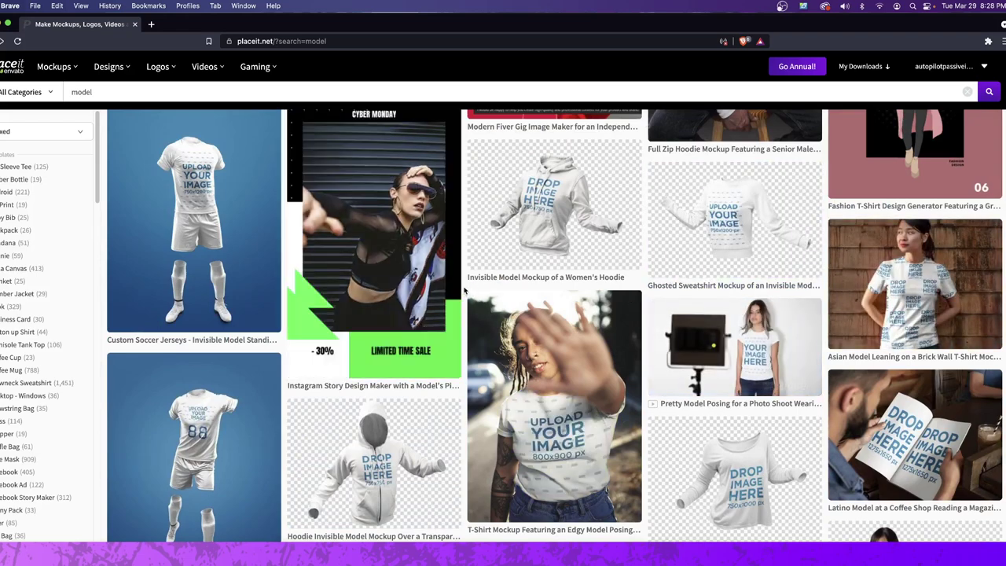
{"action": "scroll", "coordinate": [246, 371], "scroll_direction": "up", "scroll_amount": 4}
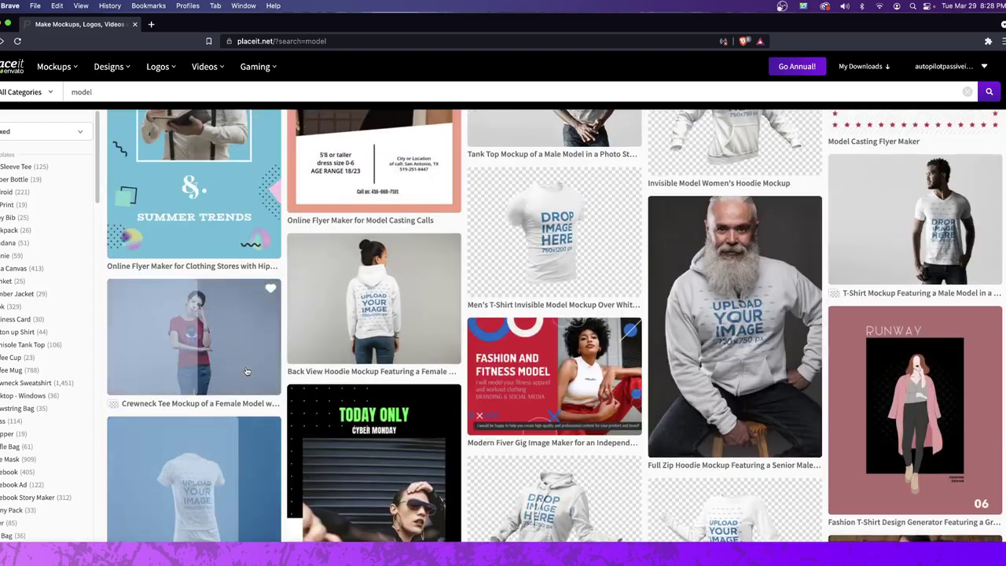
{"action": "scroll", "coordinate": [353, 361], "scroll_direction": "up", "scroll_amount": 5}
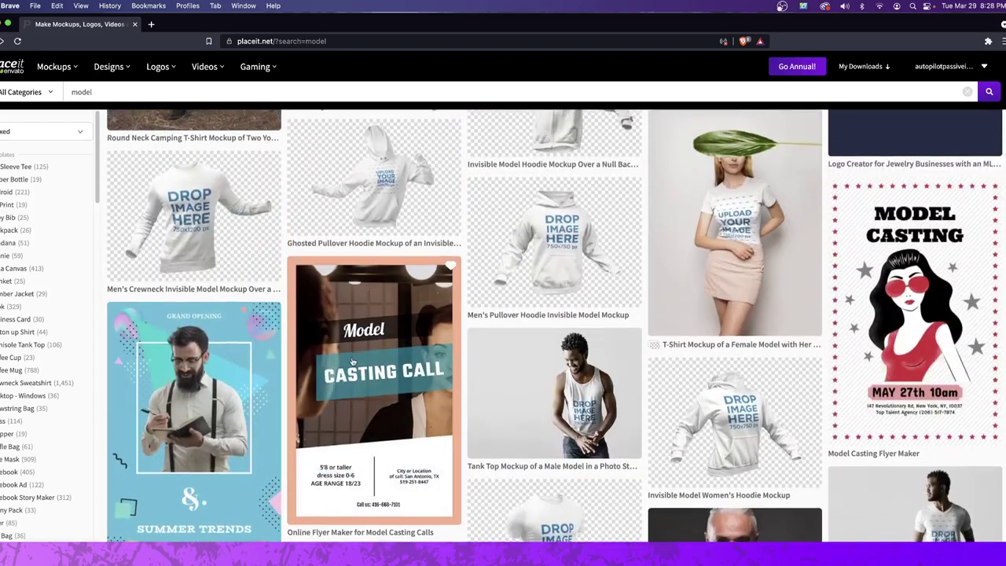
{"action": "scroll", "coordinate": [353, 361], "scroll_direction": "up", "scroll_amount": 2}
{"action": "scroll", "coordinate": [289, 371], "scroll_direction": "up", "scroll_amount": 8}
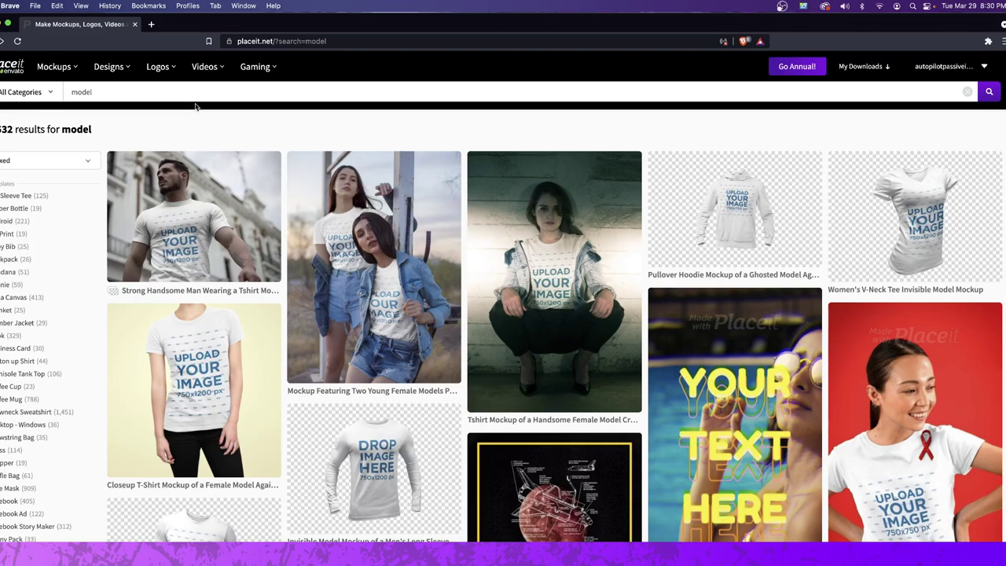
{"action": "scroll", "coordinate": [271, 160], "scroll_direction": "down", "scroll_amount": 20}
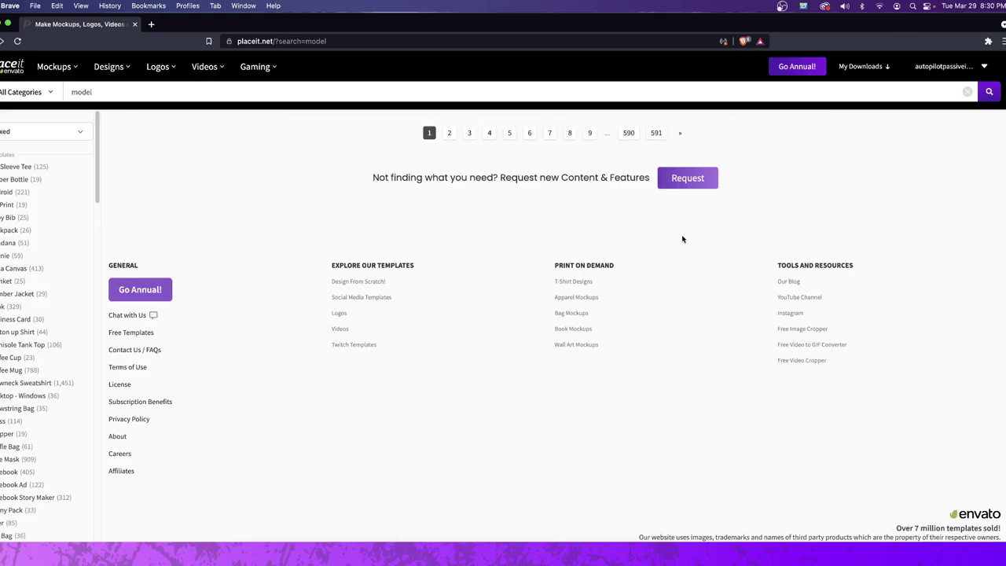
Step: Scan the apparel mockups and design templates on the first "model" results page again, including its page numbers
{"action": "scroll", "coordinate": [682, 238], "scroll_direction": "up", "scroll_amount": 15}
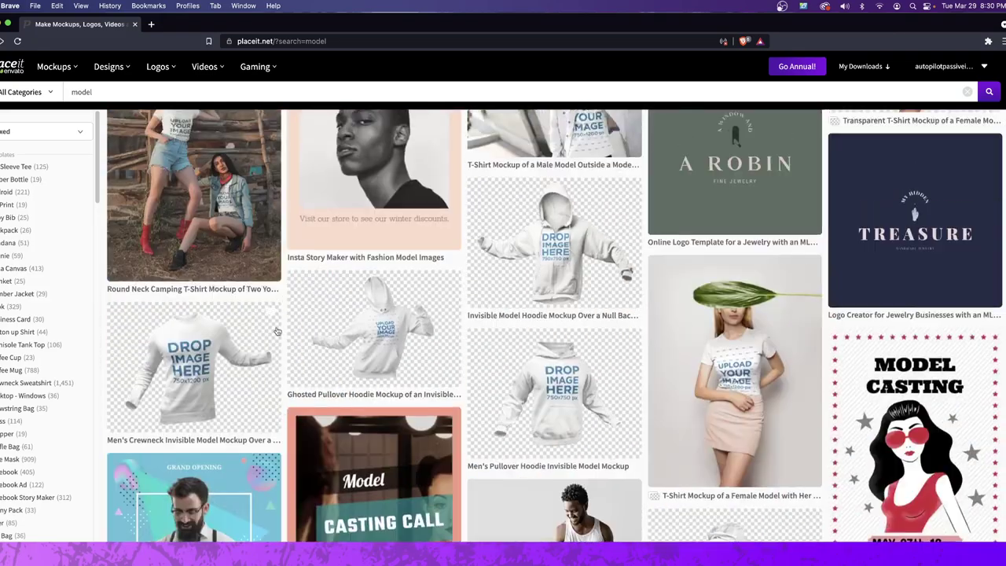
{"action": "scroll", "coordinate": [280, 369], "scroll_direction": "up", "scroll_amount": 10}
{"action": "scroll", "coordinate": [761, 308], "scroll_direction": "down", "scroll_amount": 12}
{"action": "scroll", "coordinate": [761, 308], "scroll_direction": "down", "scroll_amount": 15}
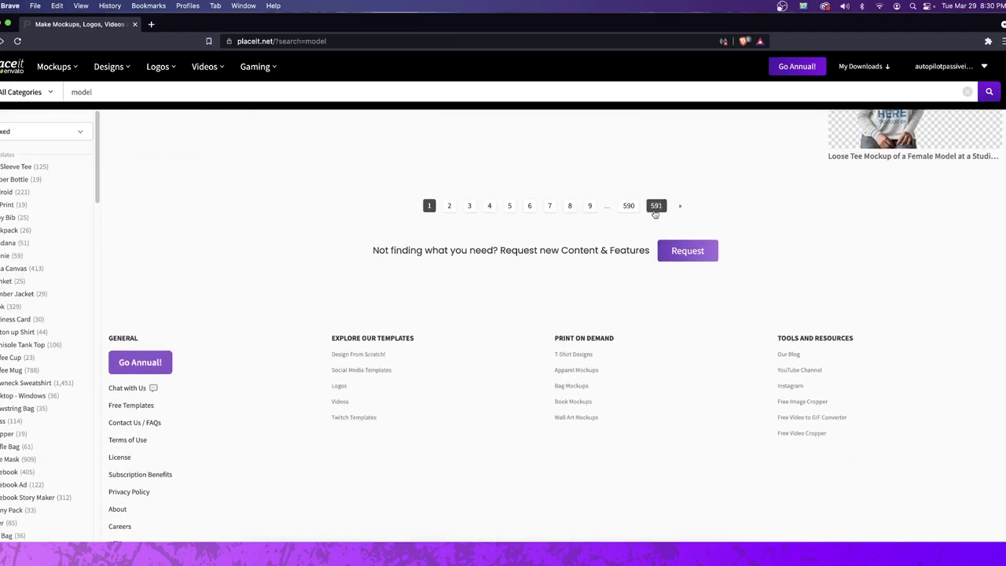
{"action": "scroll", "coordinate": [654, 214], "scroll_direction": "up", "scroll_amount": 8}
{"action": "scroll", "coordinate": [743, 343], "scroll_direction": "down", "scroll_amount": 6}
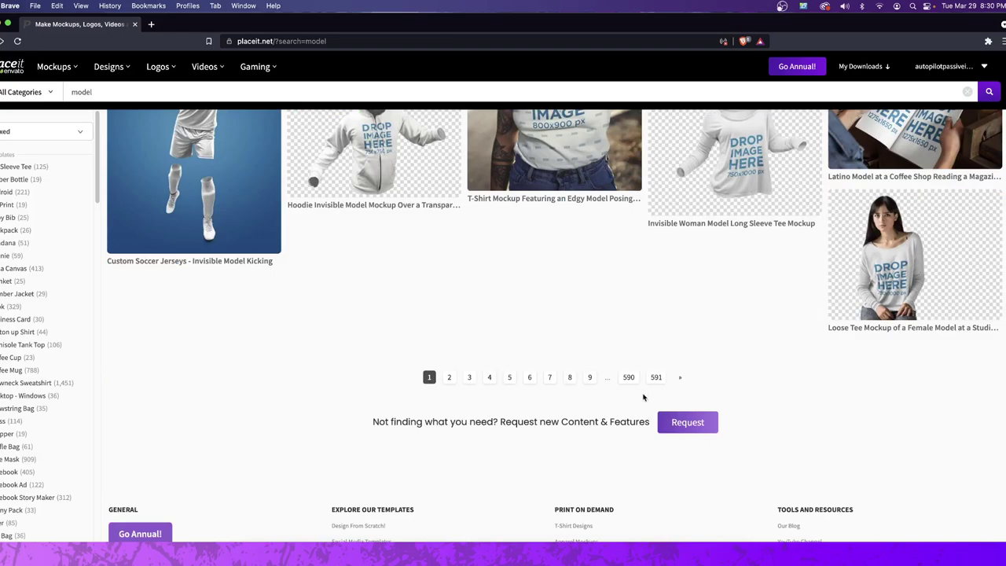
{"action": "scroll", "coordinate": [504, 256], "scroll_direction": "up", "scroll_amount": 4}
{"action": "scroll", "coordinate": [504, 256], "scroll_direction": "up", "scroll_amount": 20}
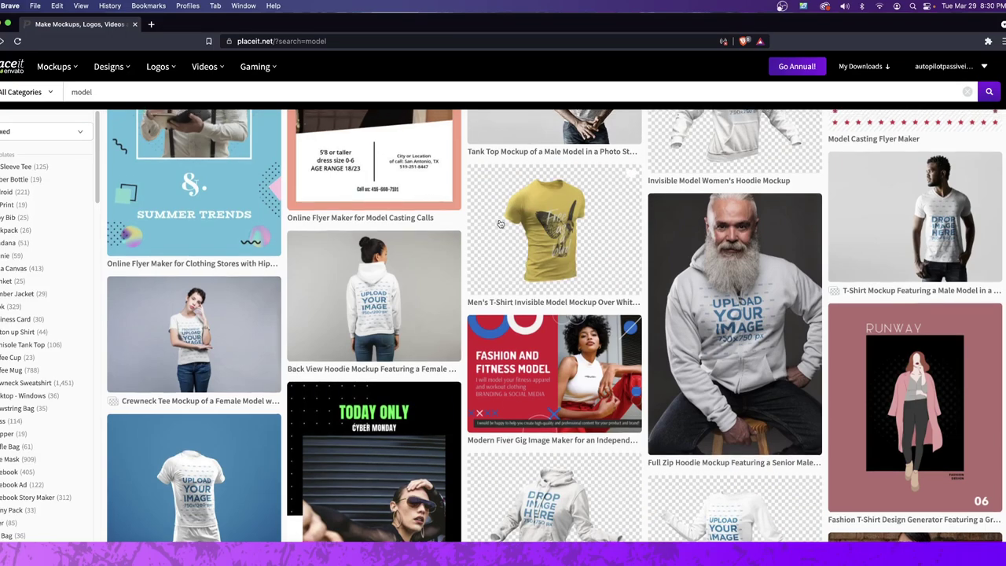
{"action": "scroll", "coordinate": [497, 275], "scroll_direction": "up", "scroll_amount": 2}
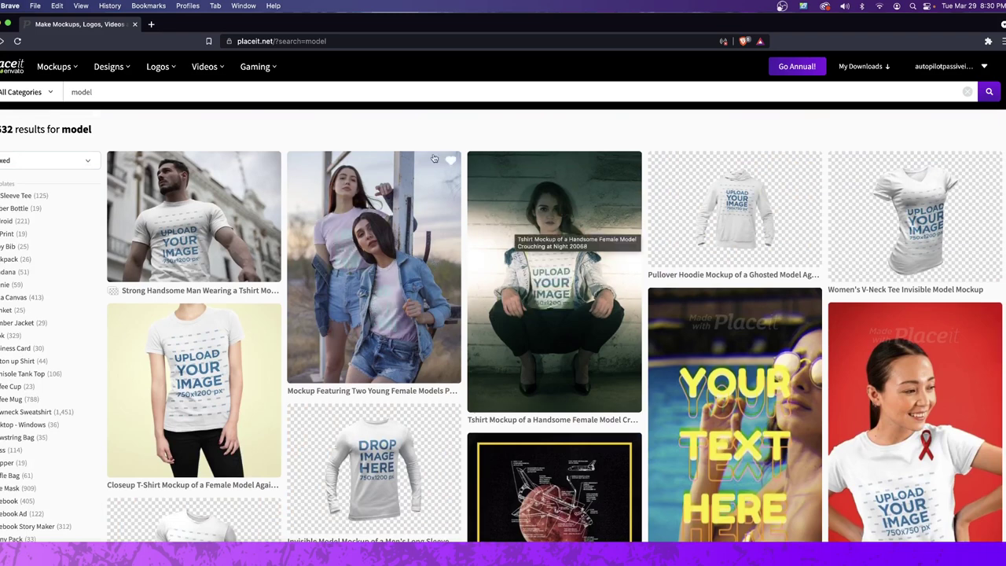
Step: Search all categories for "beard" and look through the T-shirt mockups featuring bearded men
{"action": "left_click", "coordinate": [393, 92]}
{"action": "mouse_move", "coordinate": [180, 95]}
{"action": "type", "text": "beard"}
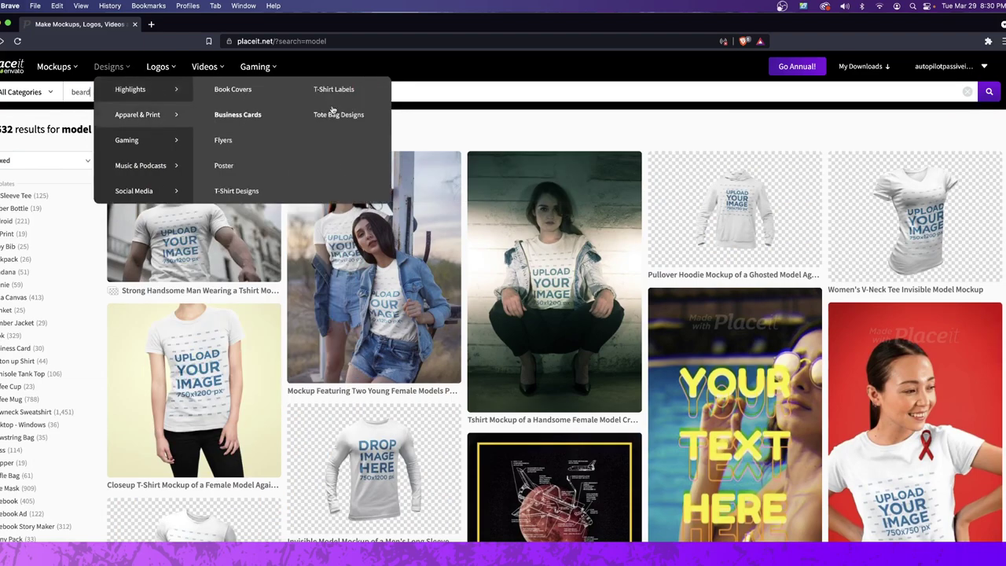
{"action": "left_click", "coordinate": [990, 92]}
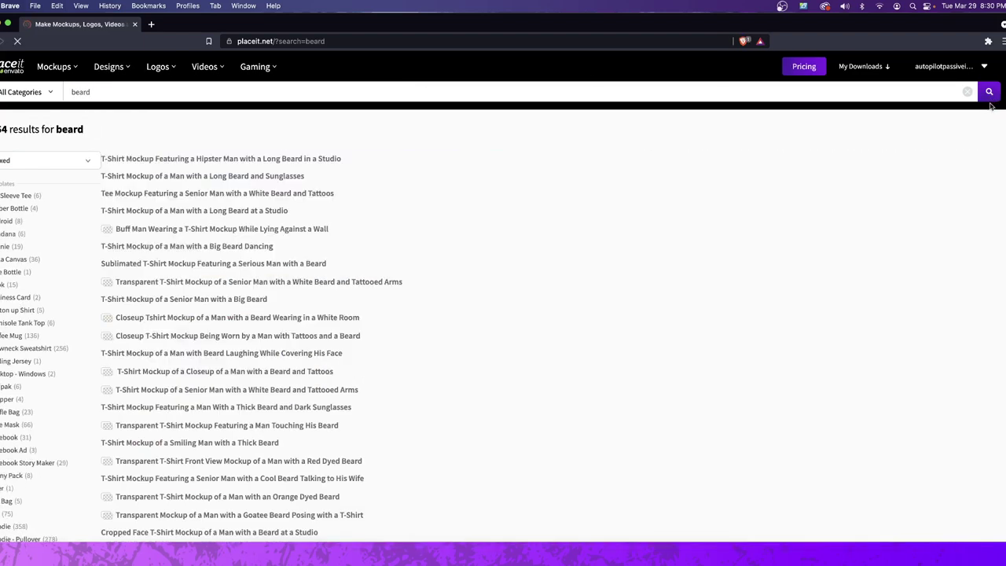
{"action": "scroll", "coordinate": [782, 313], "scroll_direction": "down", "scroll_amount": 2}
{"action": "scroll", "coordinate": [781, 313], "scroll_direction": "down", "scroll_amount": 20}
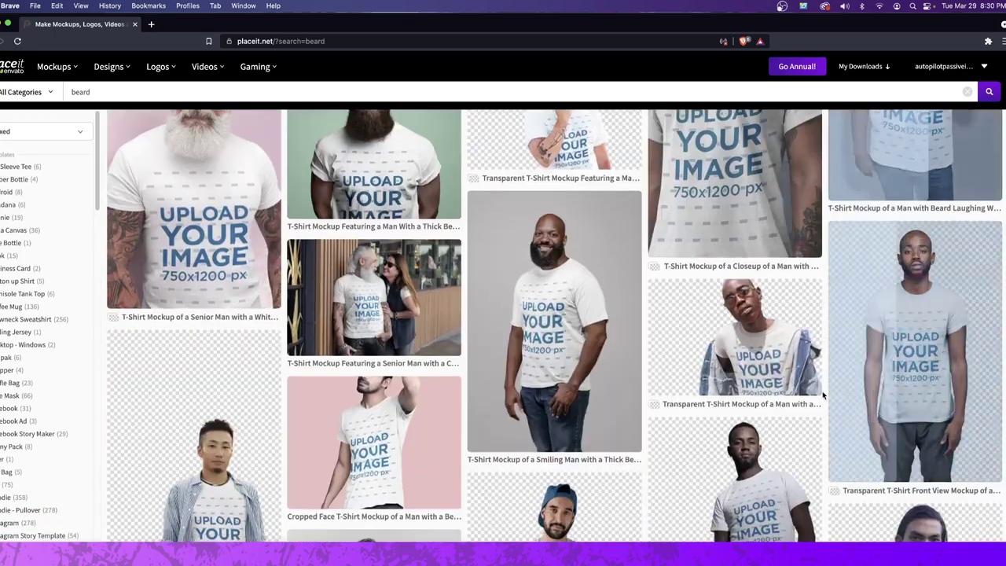
{"action": "scroll", "coordinate": [133, 246], "scroll_direction": "up", "scroll_amount": 15}
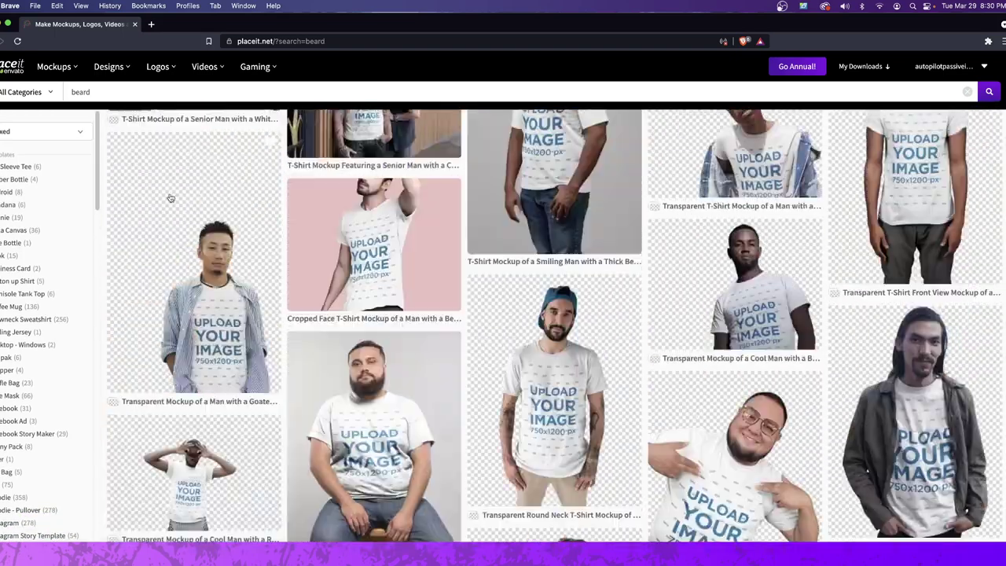
Step: Refine the search to "beard shirt" and look through the resulting mockups
{"action": "type", "text": "shirt"}
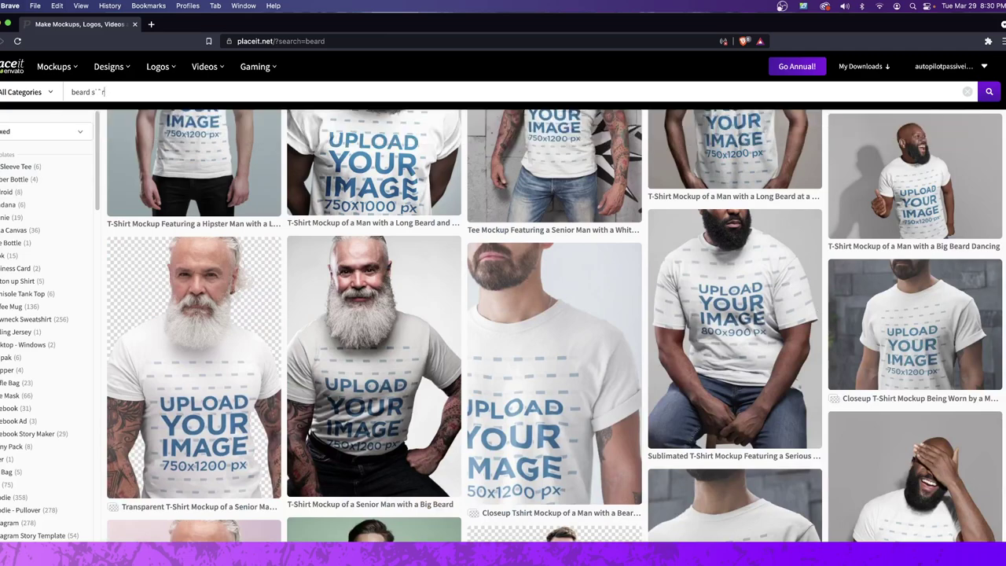
{"action": "key", "text": "BackSpace"}
{"action": "key", "text": "BackSpace"}
{"action": "type", "text": "hirt"}
{"action": "key", "text": "Return"}
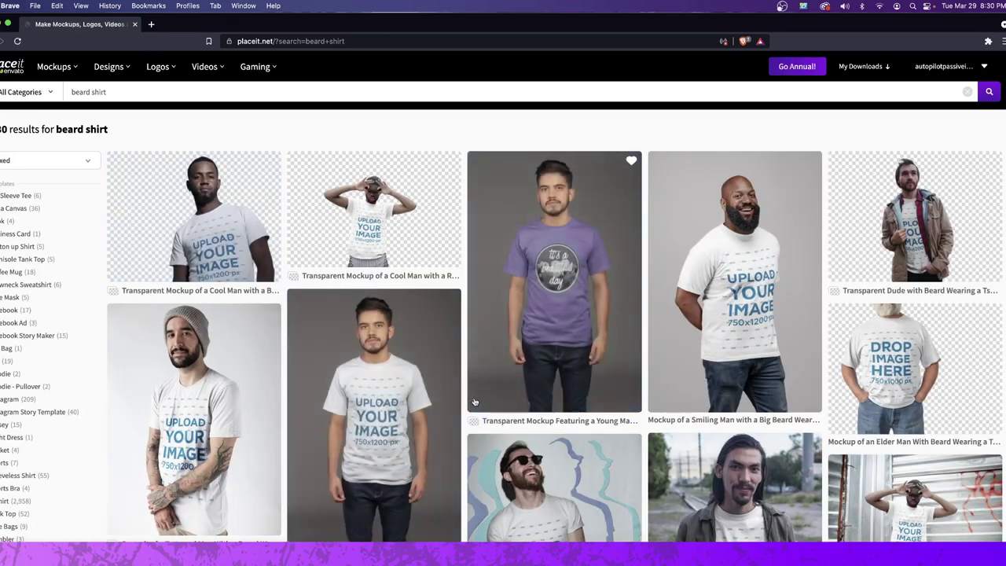
{"action": "scroll", "coordinate": [728, 356], "scroll_direction": "down", "scroll_amount": 10}
{"action": "scroll", "coordinate": [728, 355], "scroll_direction": "down", "scroll_amount": 10}
{"action": "scroll", "coordinate": [595, 205], "scroll_direction": "up", "scroll_amount": 20}
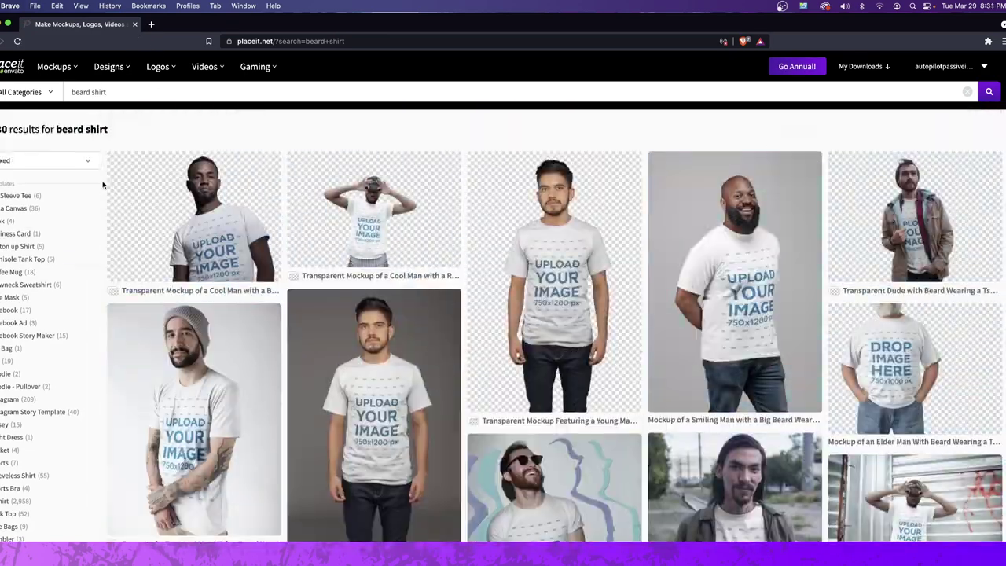
Step: Search all categories for "t shirt design"
{"action": "triple_click", "coordinate": [103, 92]}
{"action": "type", "text": "t shirt"}
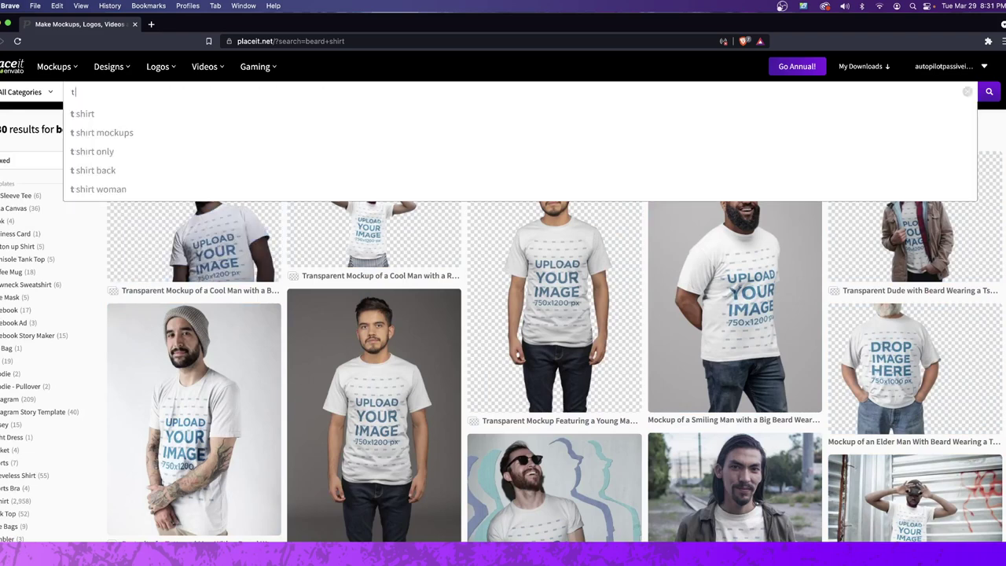
{"action": "key", "text": "BackSpace"}
{"action": "key", "text": "BackSpace"}
{"action": "key", "text": "BackSpace"}
{"action": "key", "text": "BackSpace"}
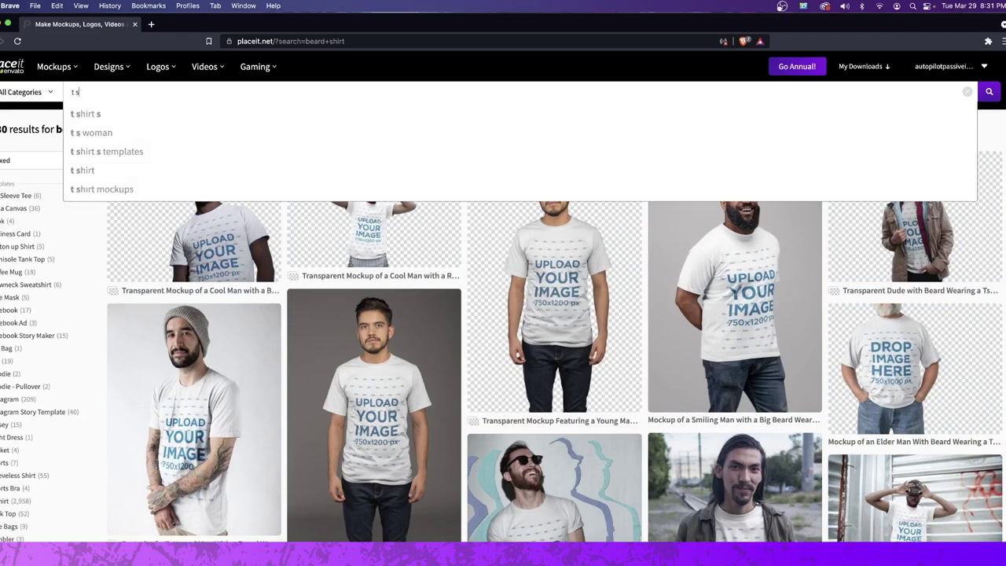
{"action": "type", "text": "hir"}
{"action": "type", "text": "t"}
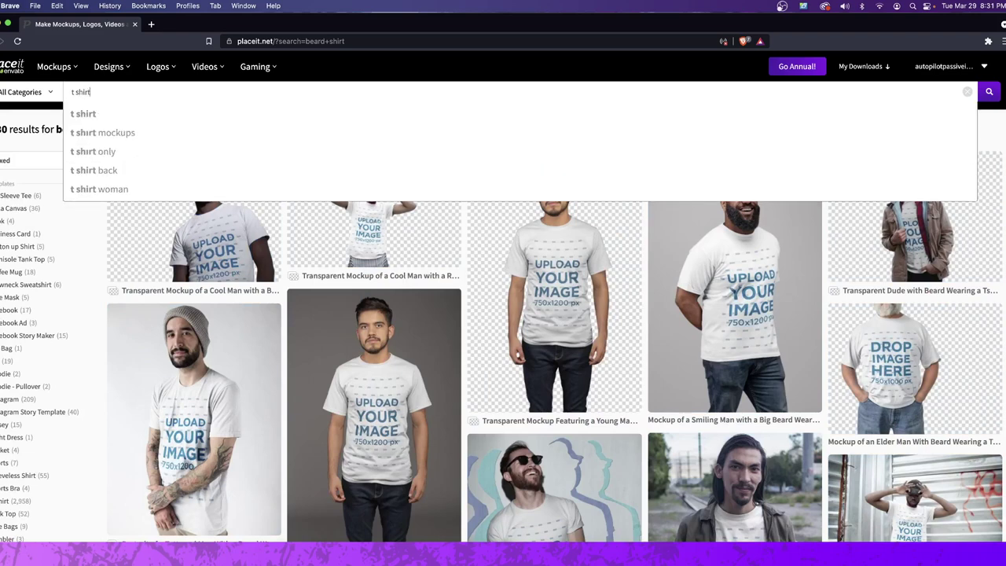
{"action": "type", "text": " des"}
{"action": "left_click", "coordinate": [114, 116]}
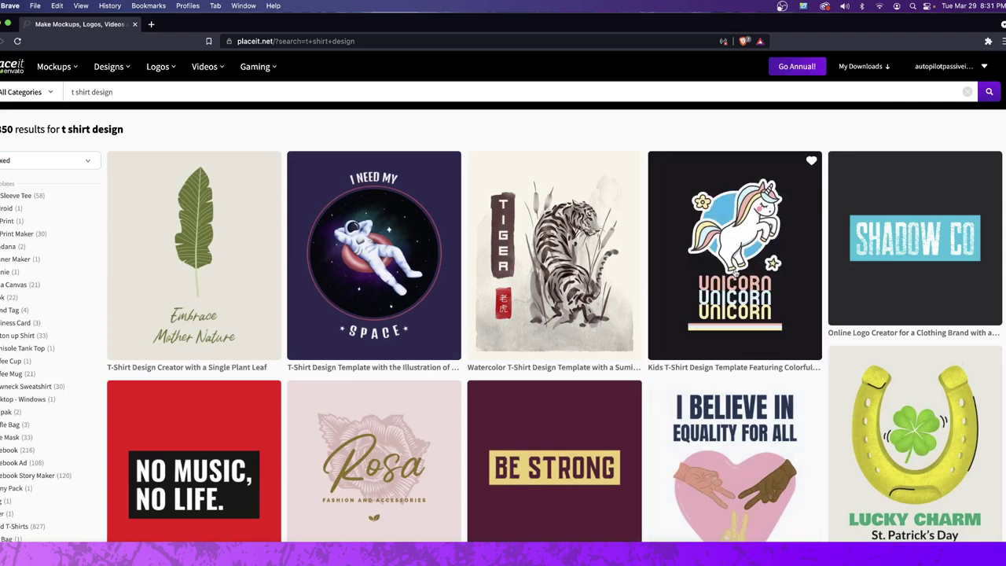
Step: Open the Kids T-Shirt unicorn template, return to the "t shirt design" results and look through more designs
{"action": "left_click", "coordinate": [731, 263]}
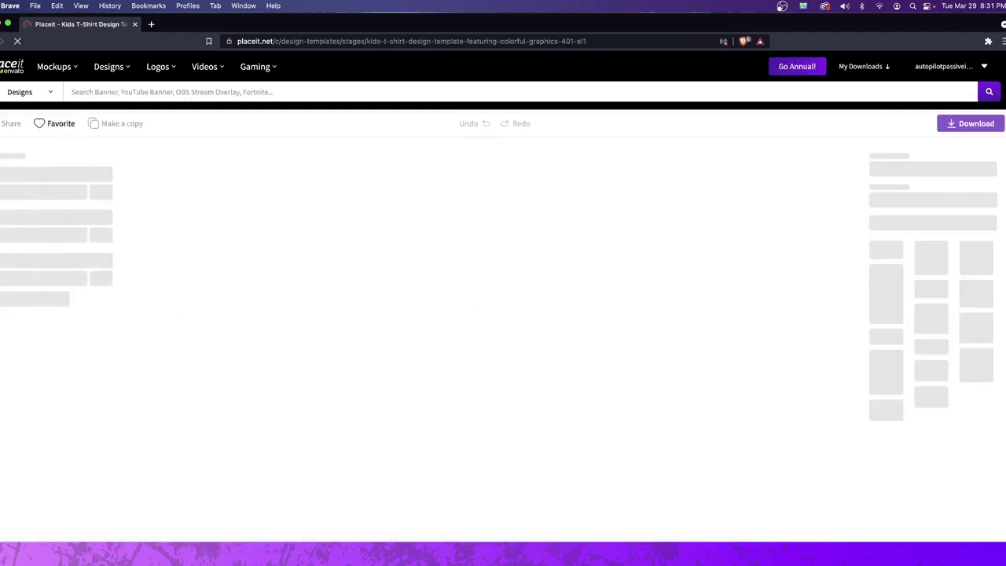
{"action": "key", "text": "super+bracketleft"}
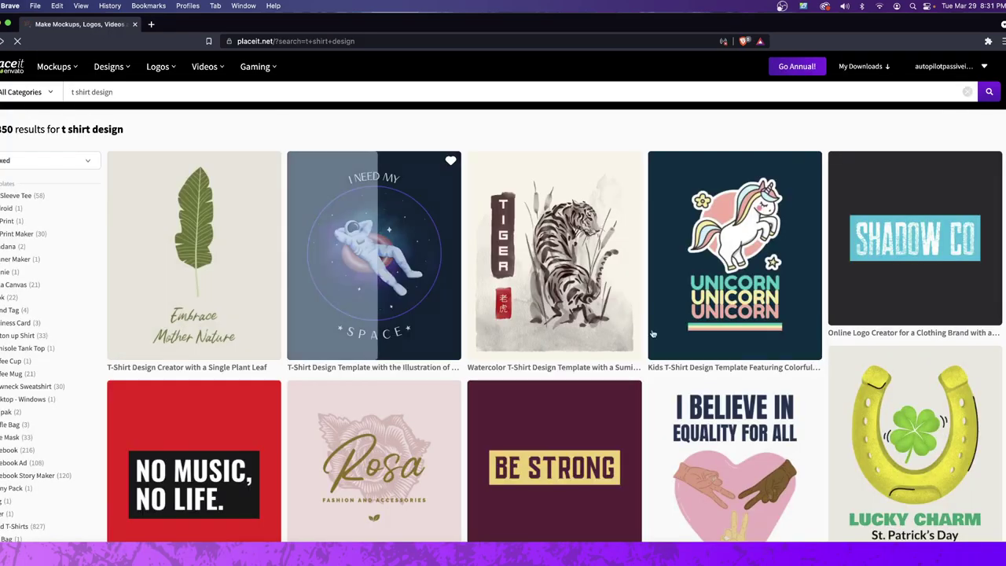
{"action": "scroll", "coordinate": [361, 358], "scroll_direction": "down", "scroll_amount": 4}
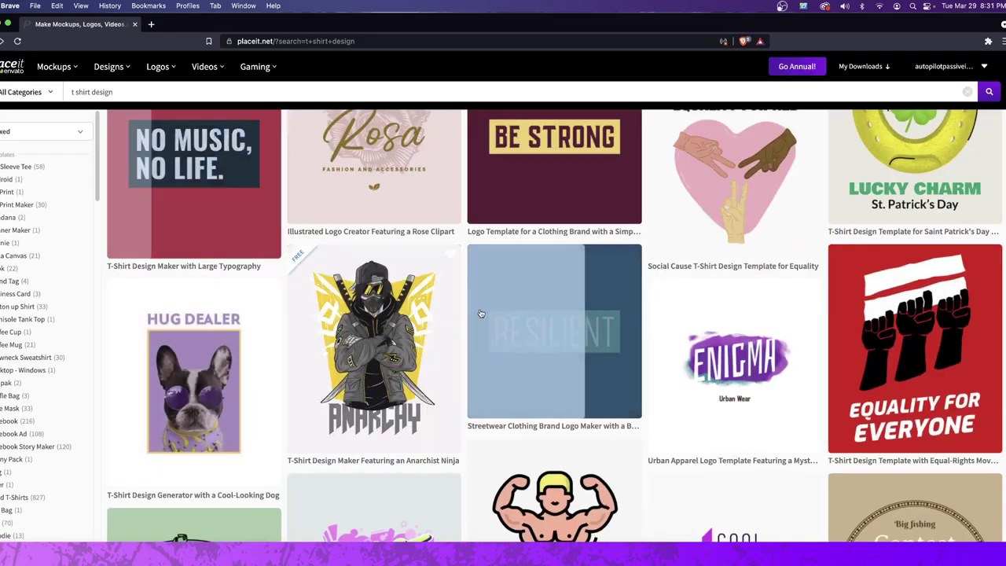
{"action": "scroll", "coordinate": [361, 359], "scroll_direction": "down", "scroll_amount": 2}
{"action": "scroll", "coordinate": [481, 246], "scroll_direction": "up", "scroll_amount": 3}
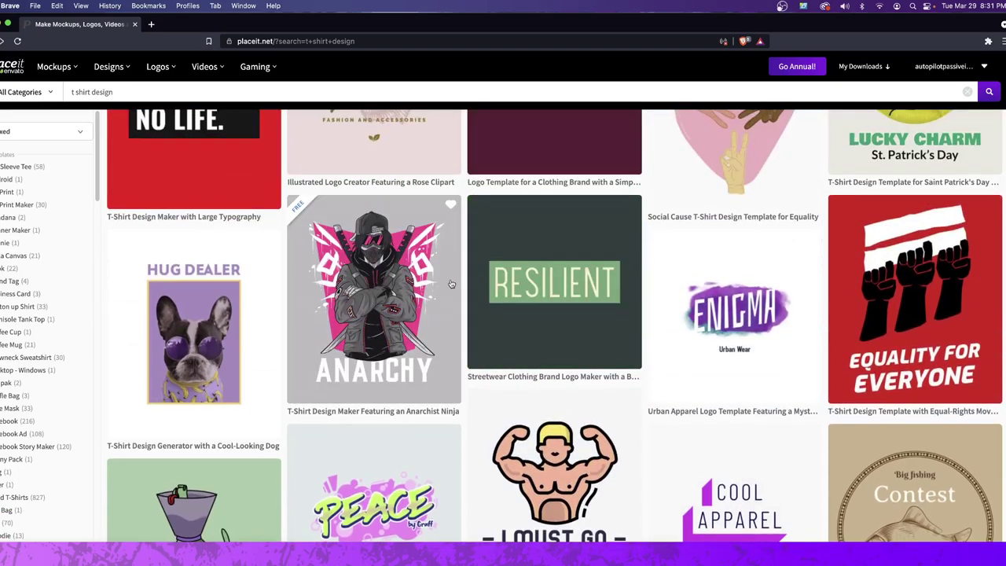
{"action": "scroll", "coordinate": [284, 275], "scroll_direction": "up", "scroll_amount": 1}
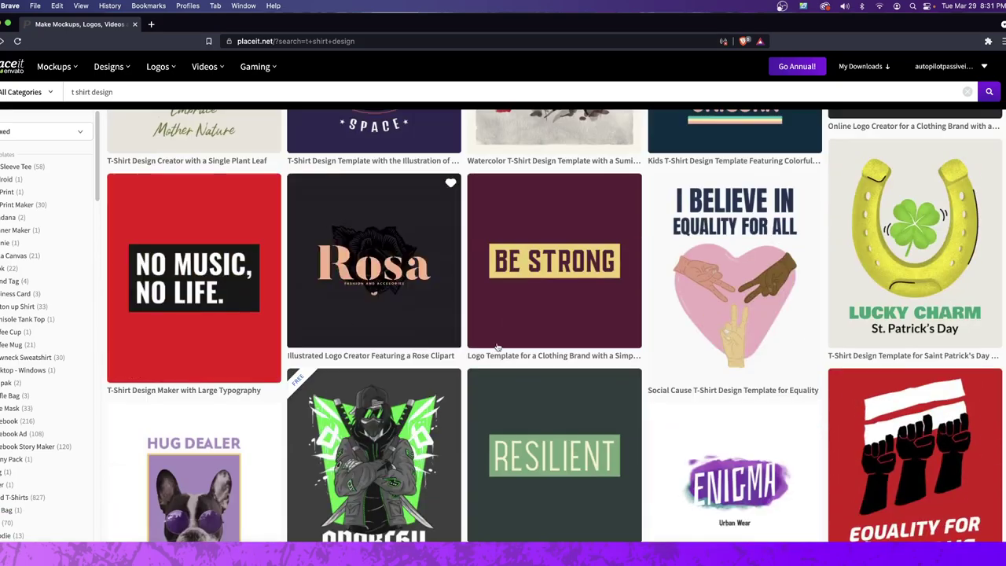
{"action": "scroll", "coordinate": [275, 358], "scroll_direction": "down", "scroll_amount": 7}
{"action": "scroll", "coordinate": [275, 358], "scroll_direction": "down", "scroll_amount": 6}
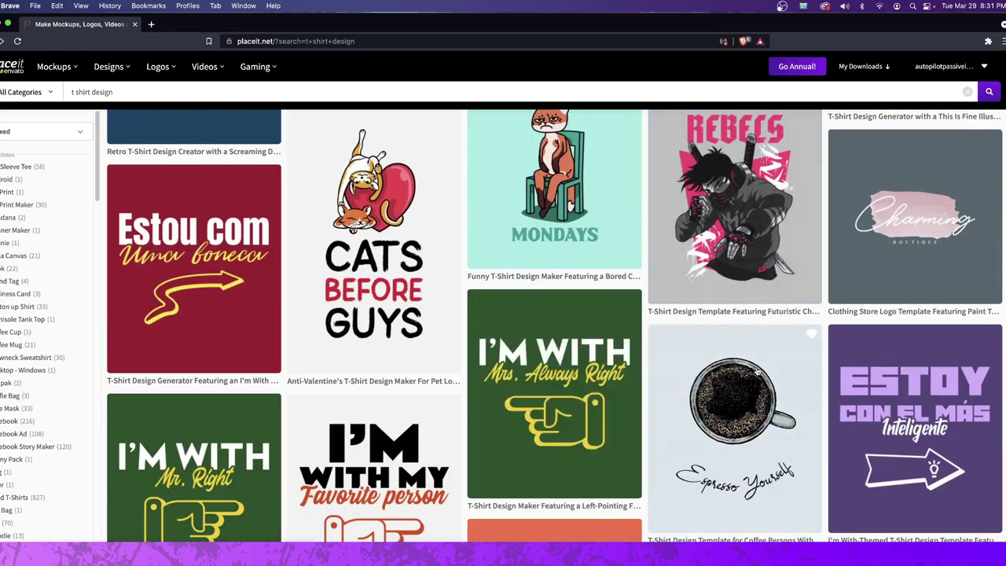
Step: Open the green T-shirt design template with the left-pointing finger and search its main graphics for "beard"
{"action": "left_click", "coordinate": [542, 375]}
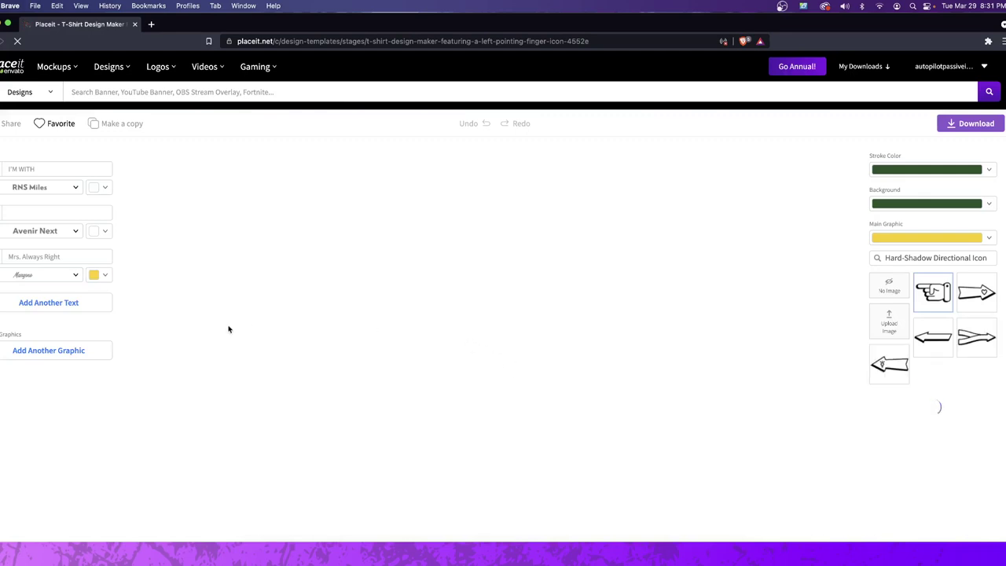
{"action": "left_click", "coordinate": [982, 258]}
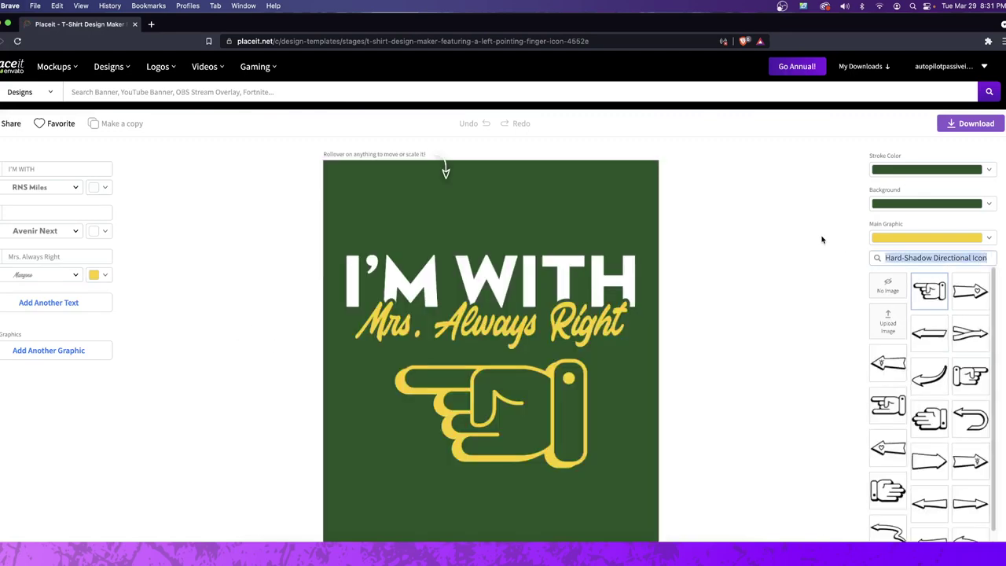
{"action": "type", "text": "beard"}
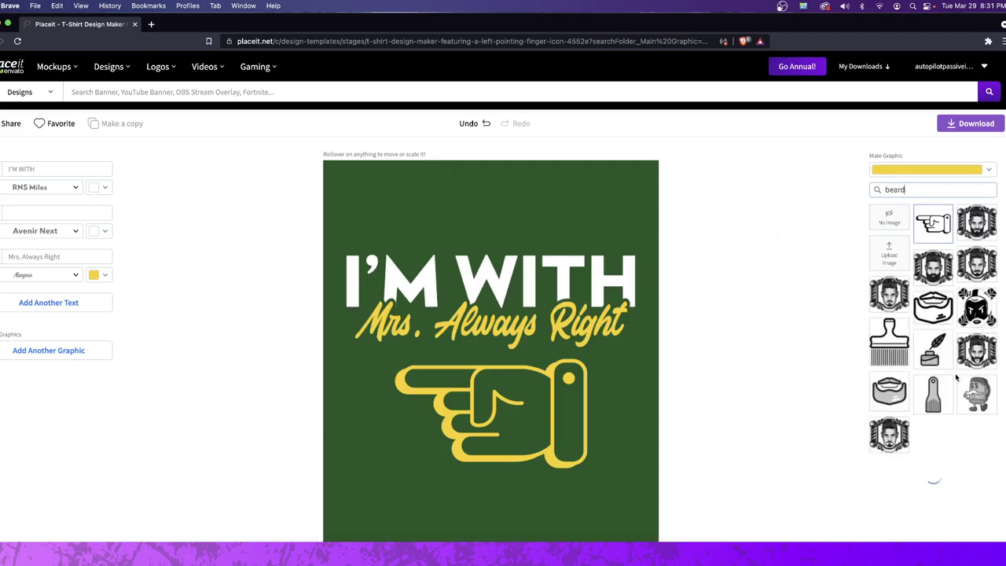
Step: Replace the pointing finger with the filled beard-and-moustache graphic and enlarge it to nearly the design's full width beneath the text
{"action": "left_click", "coordinate": [891, 390]}
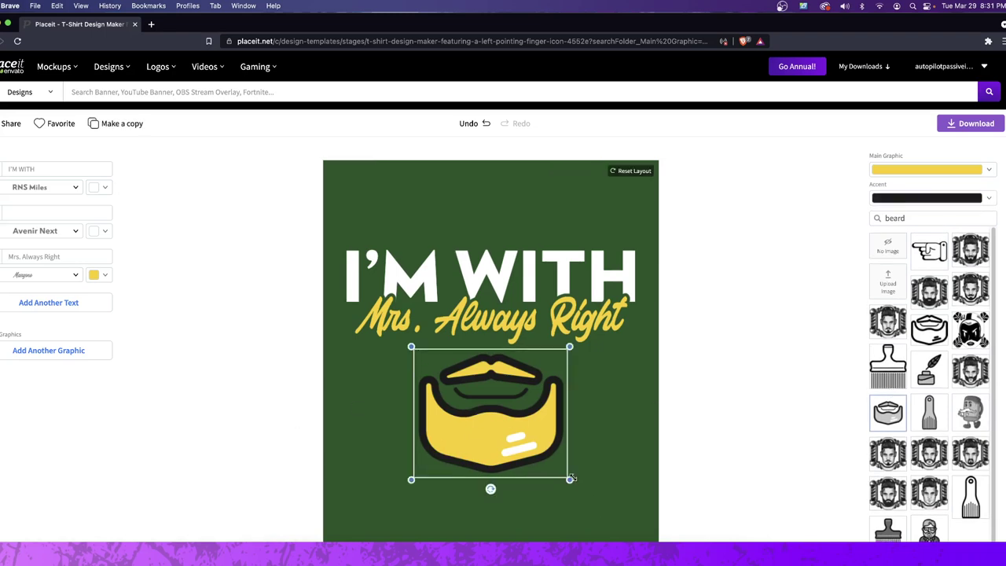
{"action": "left_click_drag", "start_coordinate": [571, 477], "coordinate": [668, 550]}
{"action": "left_click_drag", "start_coordinate": [565, 465], "coordinate": [503, 454]}
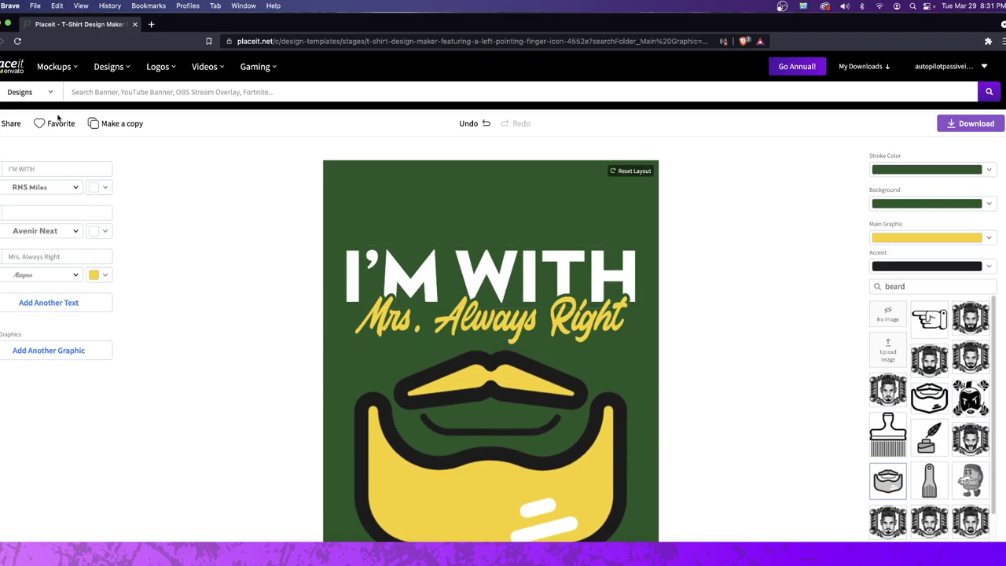
Step: Change the design's first text line, "I'M WITH", to "PROFESSIONAL"
{"action": "left_click", "coordinate": [58, 167]}
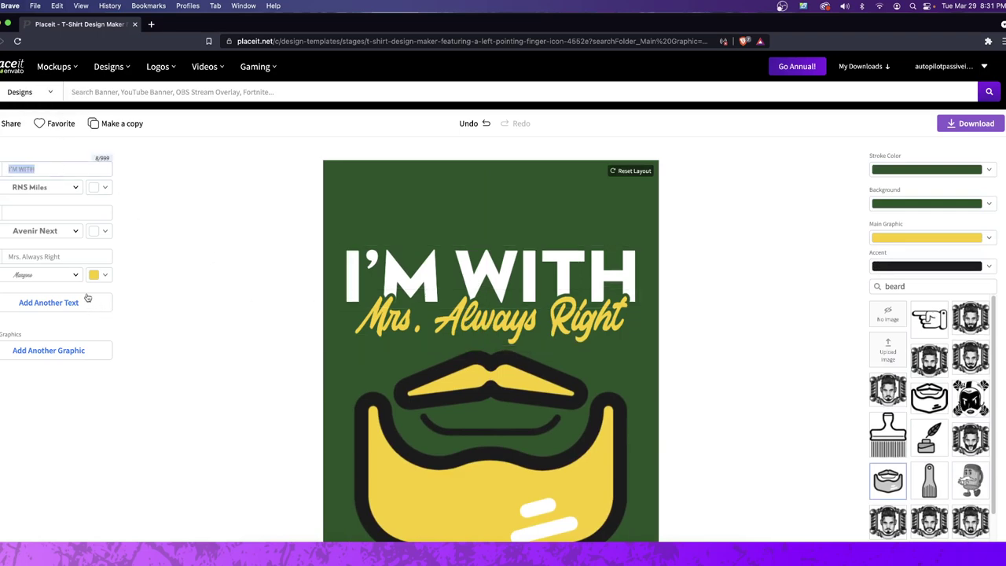
{"action": "left_click", "coordinate": [36, 256]}
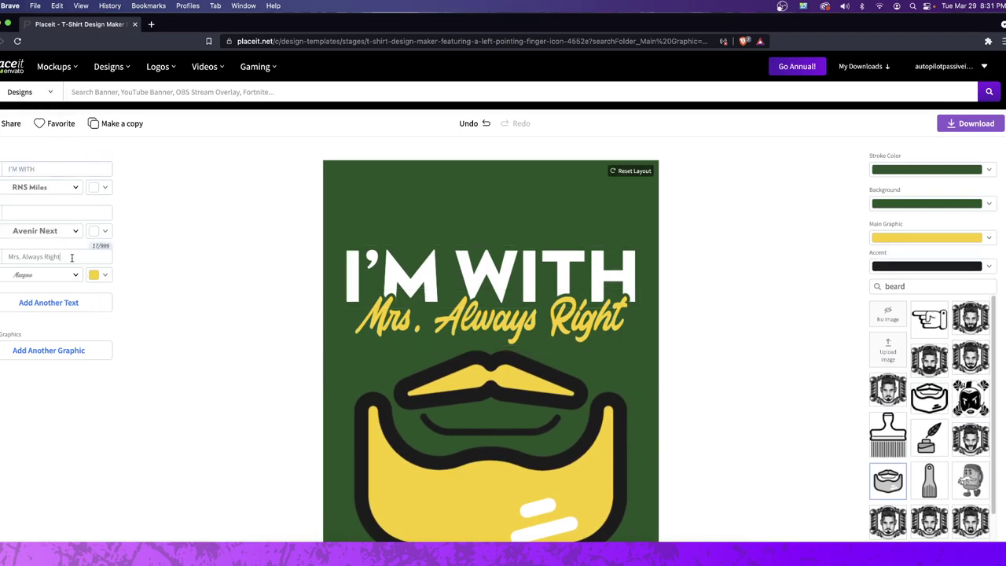
{"action": "left_click", "coordinate": [79, 173]}
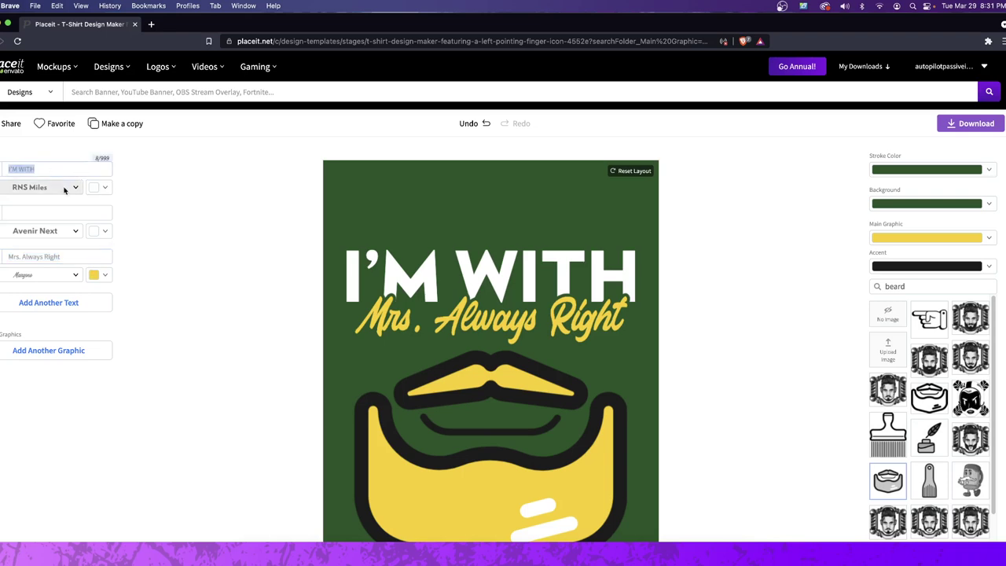
{"action": "type", "text": "P_R"}
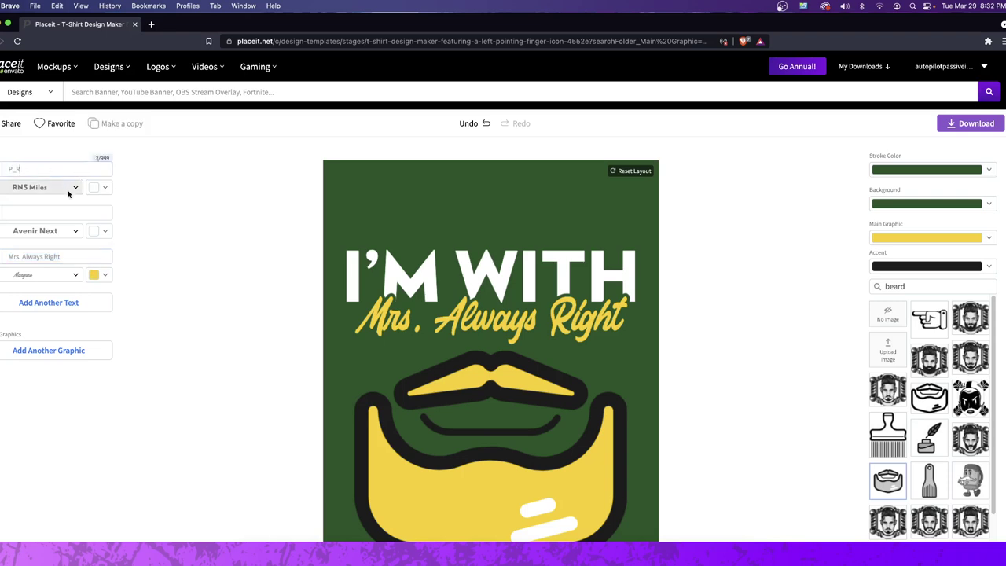
{"action": "type", "text": "ROFESSION"}
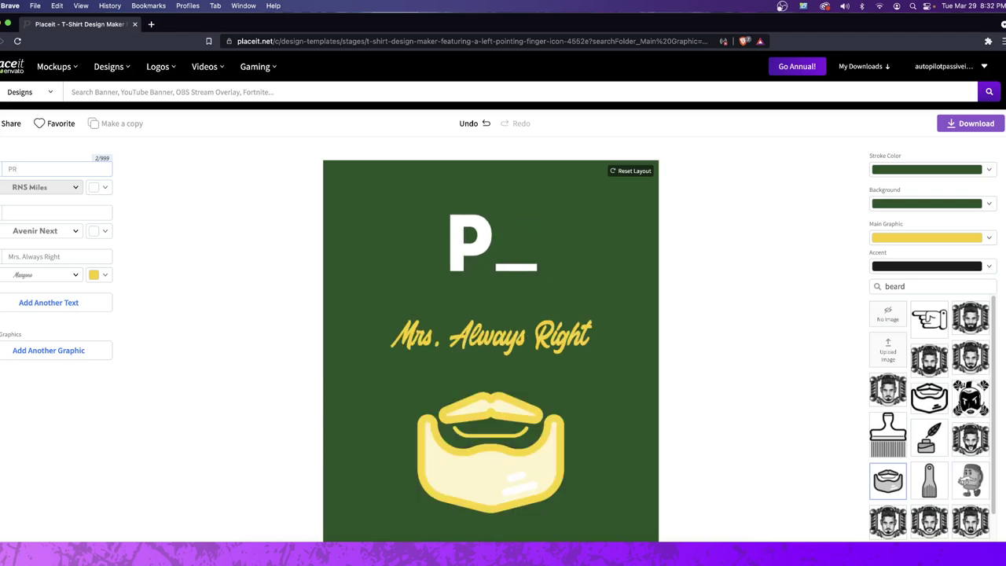
{"action": "type", "text": "AL"}
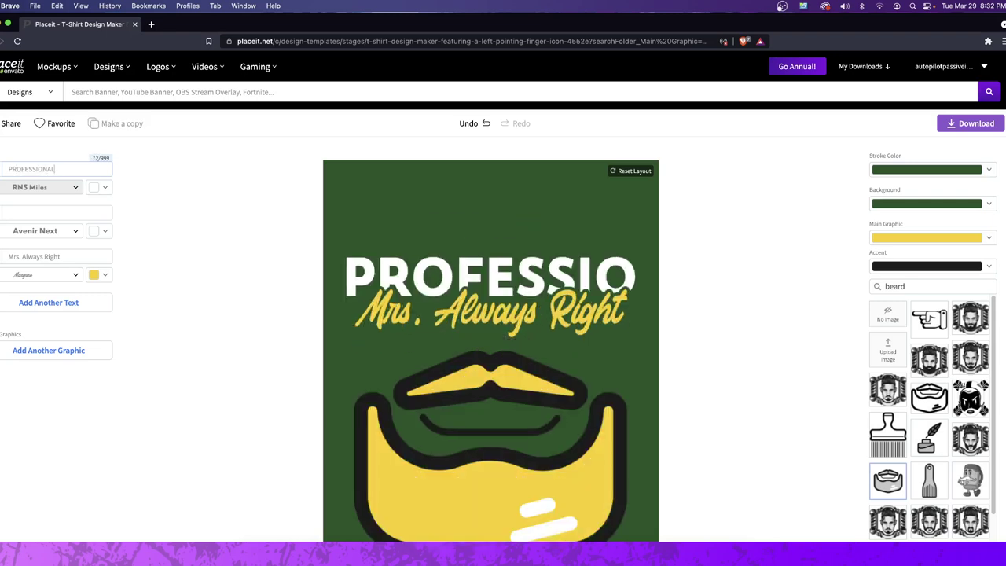
Step: Replace the script text line "Mrs. Always Right" with "BEARD GROWER"
{"action": "left_click", "coordinate": [46, 211]}
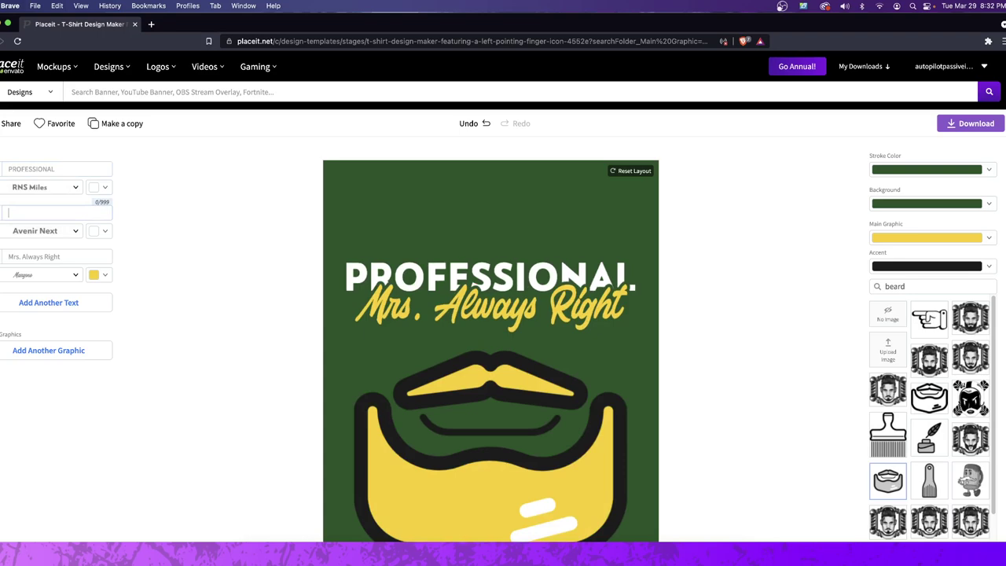
{"action": "triple_click", "coordinate": [76, 253]}
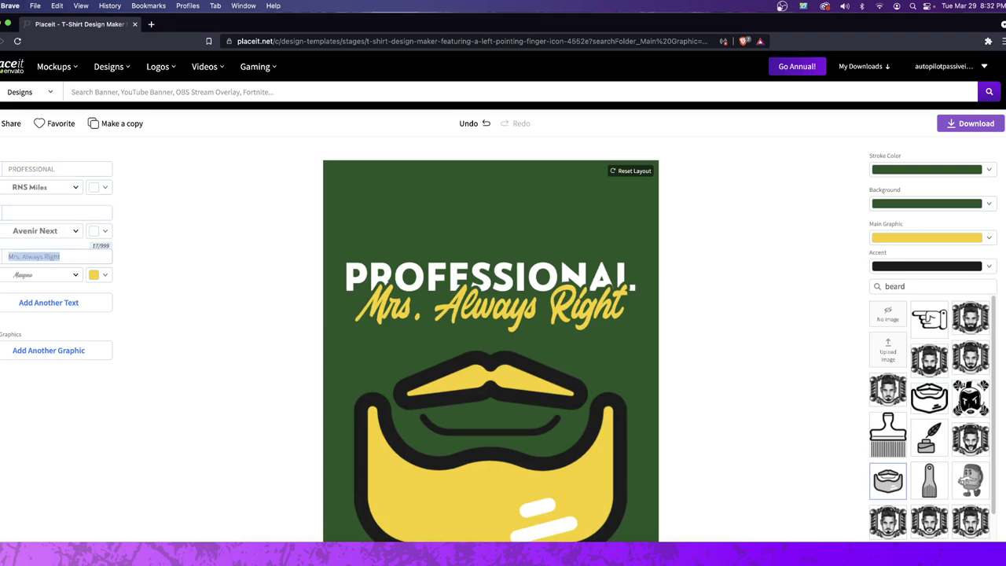
{"action": "type", "text": "BEARD"}
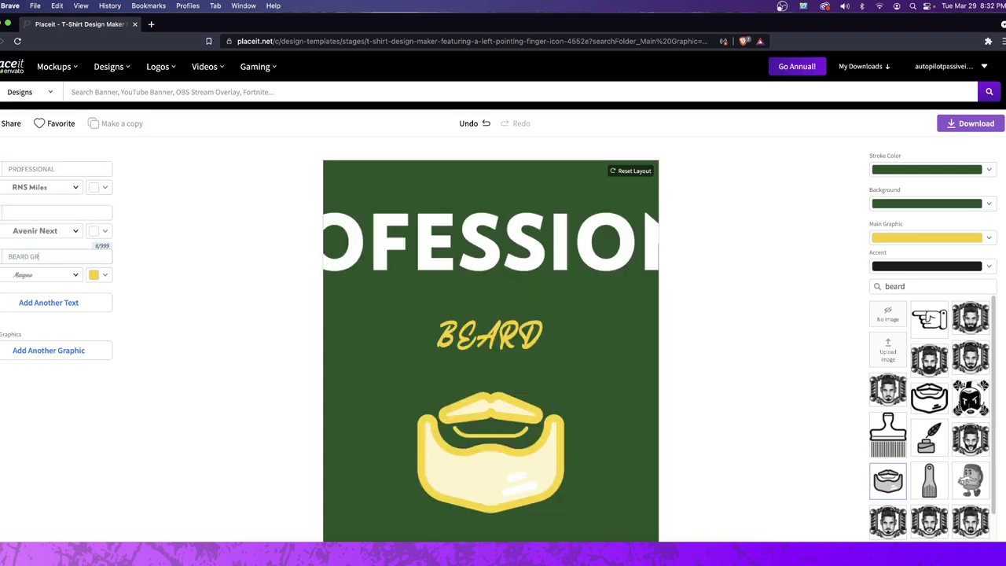
{"action": "type", "text": " GROWER"}
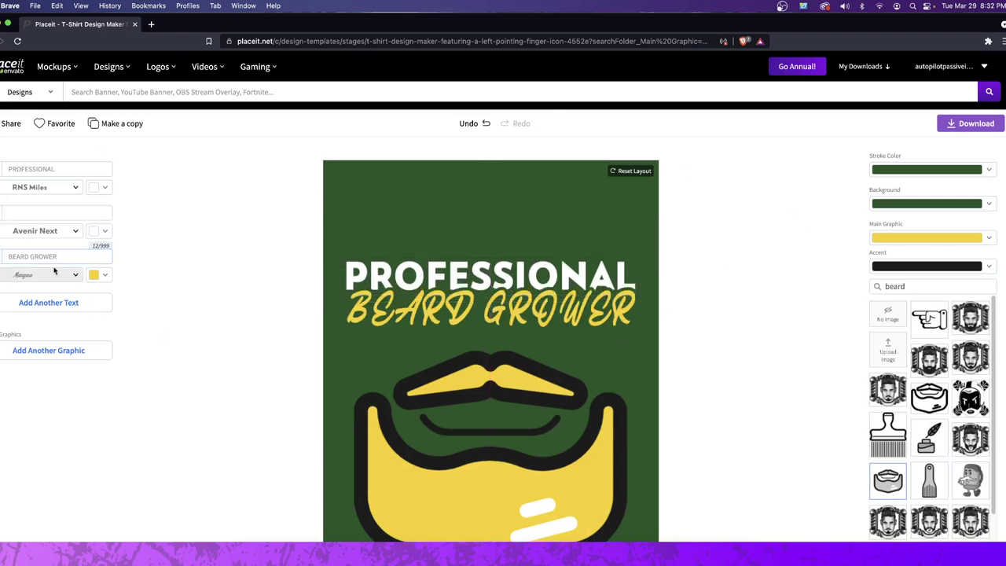
Step: Change the capitalisation of the script text line so it reads "Beard Grower"
{"action": "key", "text": "Left"}
{"action": "key", "text": "BackSpace"}
{"action": "key", "text": "BackSpace"}
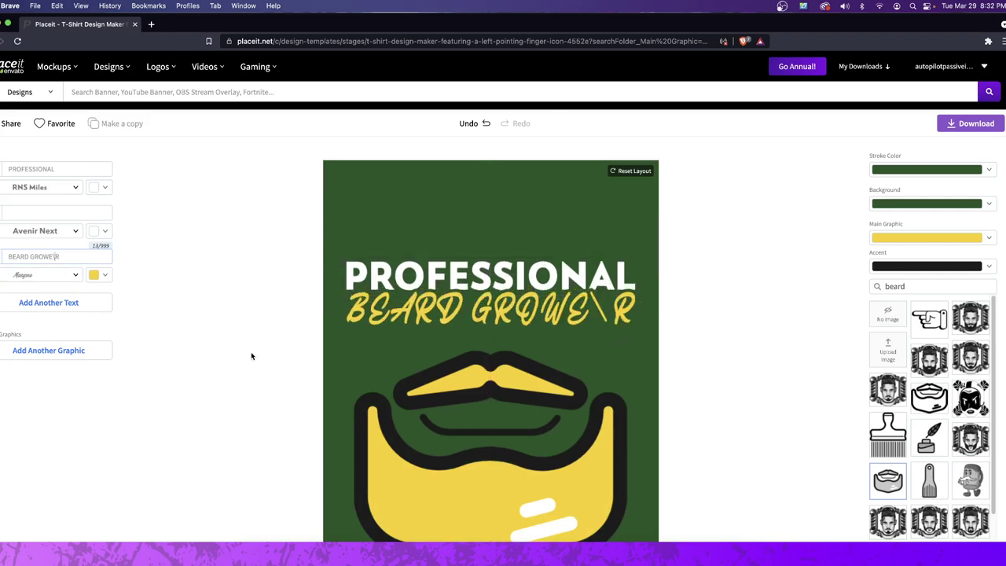
{"action": "key", "text": "BackSpace"}
{"action": "key", "text": "BackSpace"}
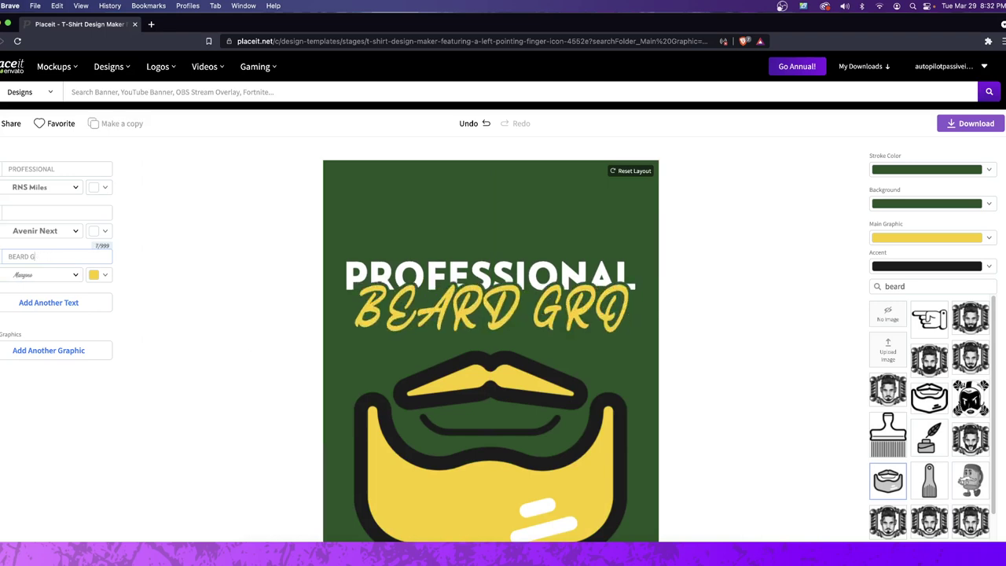
{"action": "type", "text": "rower"}
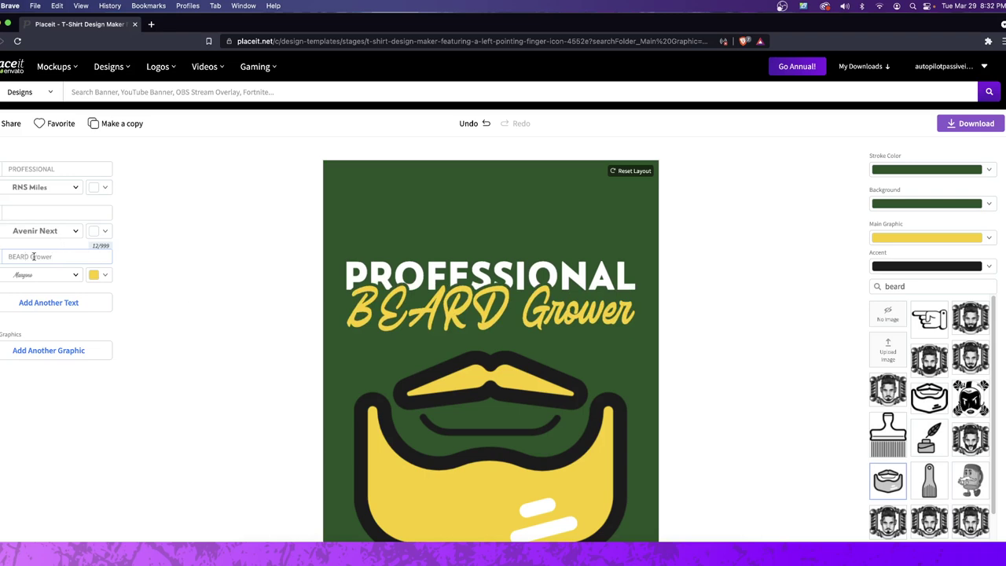
{"action": "left_click_drag", "start_coordinate": [30, 256], "coordinate": [15, 256]}
{"action": "key", "text": "BackSpace"}
{"action": "key", "text": "BackSpace"}
{"action": "type", "text": "ear"}
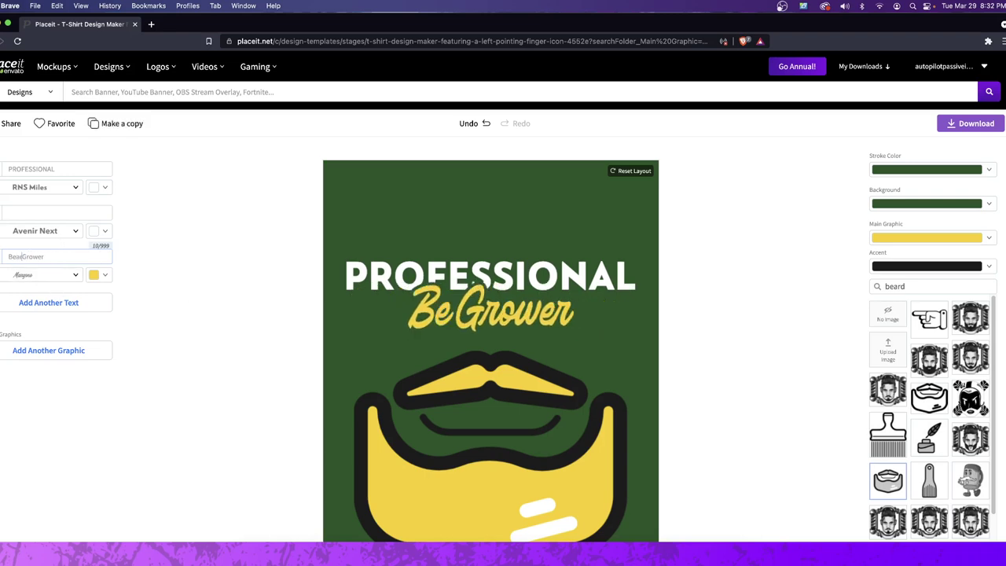
{"action": "type", "text": "d"}
Step: Nudge "PROFESSIONAL" slightly upward, then shrink the beard graphic a little and centre it just beneath "Beard Grower"
{"action": "left_click_drag", "start_coordinate": [520, 264], "coordinate": [520, 262]}
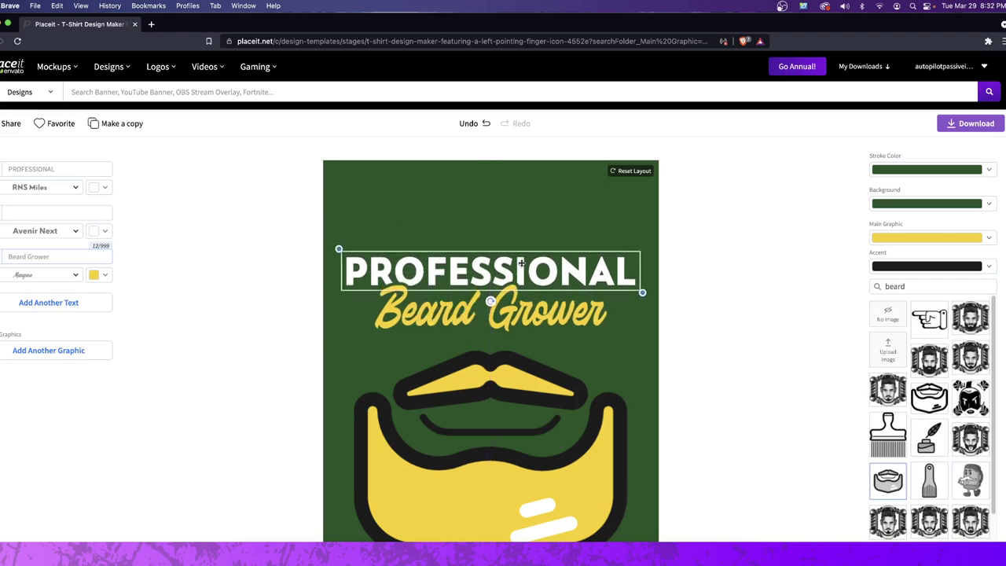
{"action": "left_click", "coordinate": [456, 202]}
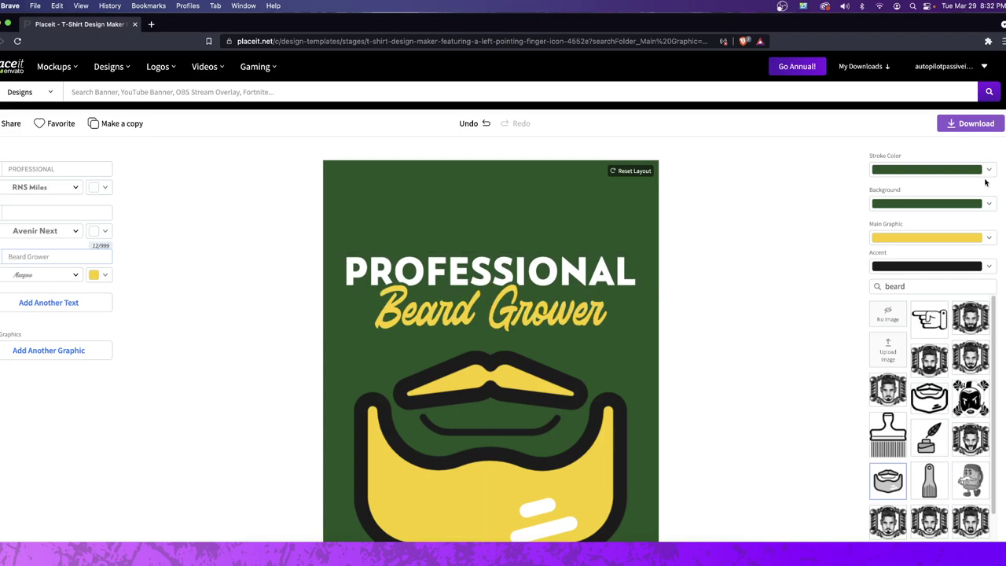
{"action": "scroll", "coordinate": [775, 334], "scroll_direction": "down", "scroll_amount": 3}
{"action": "mouse_move", "coordinate": [487, 350]}
{"action": "left_mouse_down"}
{"action": "mouse_move", "coordinate": [482, 330]}
{"action": "mouse_move", "coordinate": [489, 349]}
{"action": "left_mouse_up"}
{"action": "left_click_drag", "start_coordinate": [636, 160], "coordinate": [606, 183]}
{"action": "left_click_drag", "start_coordinate": [545, 241], "coordinate": [560, 209]}
{"action": "left_click", "coordinate": [734, 298]}
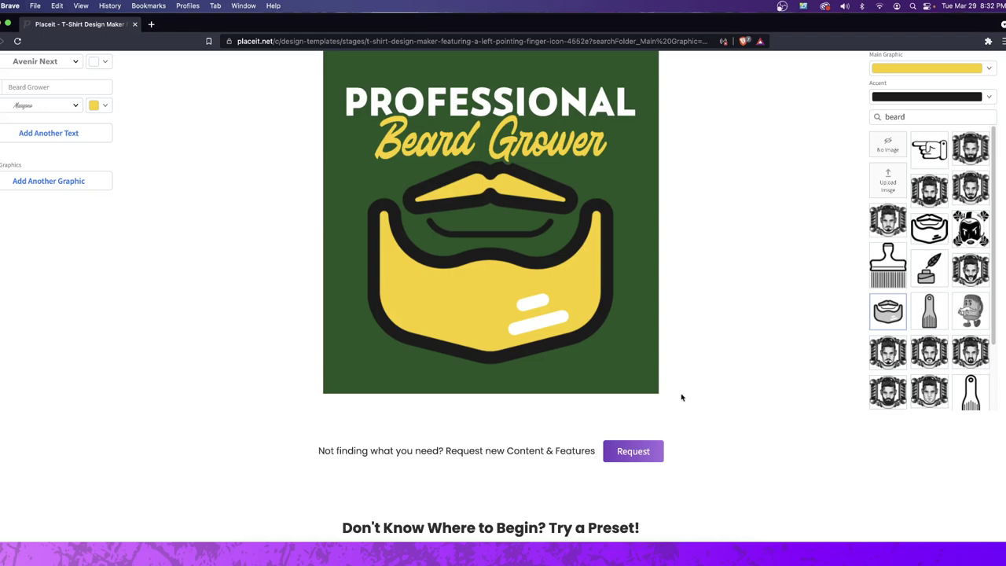
Step: Check the spelling of "PROFESSIONAL" by copying it from the design into a Google search, and return to the Placeit design
{"action": "scroll", "coordinate": [692, 393], "scroll_direction": "up", "scroll_amount": 3}
{"action": "scroll", "coordinate": [684, 381], "scroll_direction": "down", "scroll_amount": 6}
{"action": "scroll", "coordinate": [739, 326], "scroll_direction": "up", "scroll_amount": 4}
{"action": "scroll", "coordinate": [739, 326], "scroll_direction": "up", "scroll_amount": 2}
{"action": "scroll", "coordinate": [722, 345], "scroll_direction": "down", "scroll_amount": 1}
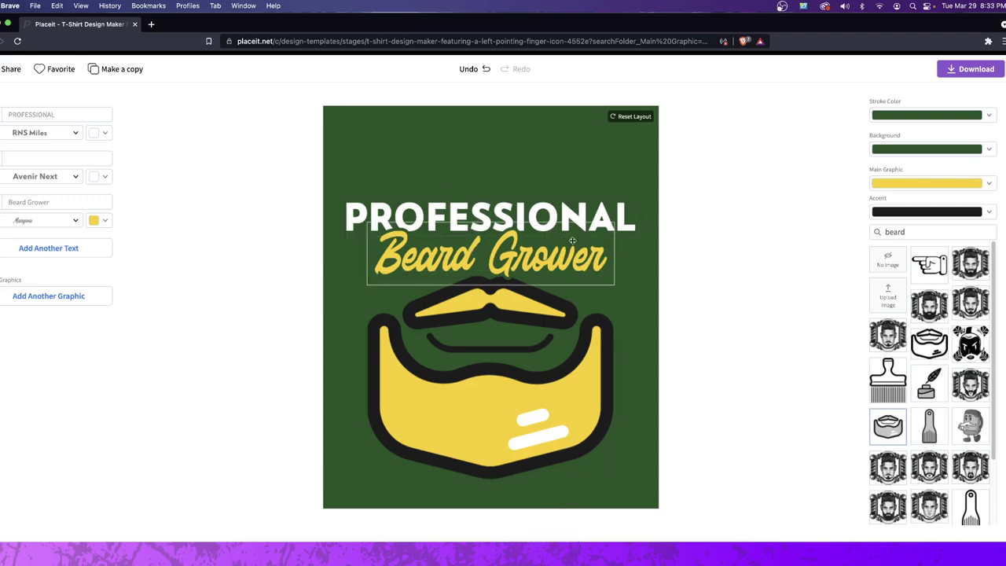
{"action": "left_click", "coordinate": [65, 117]}
{"action": "double_click", "coordinate": [28, 113]}
{"action": "key", "text": "super+c"}
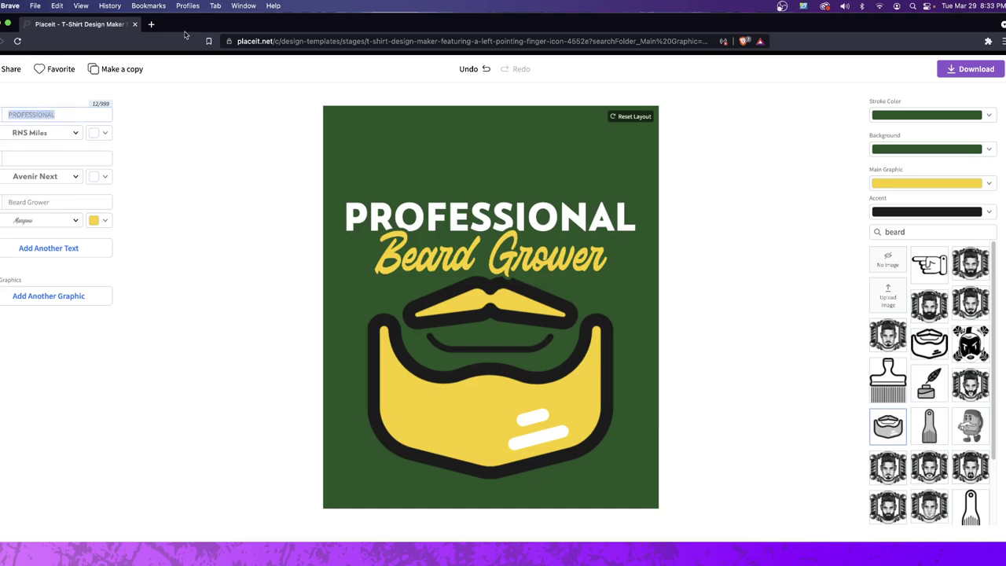
{"action": "left_click", "coordinate": [151, 24]}
{"action": "key", "text": "super+v"}
{"action": "key", "text": "Return"}
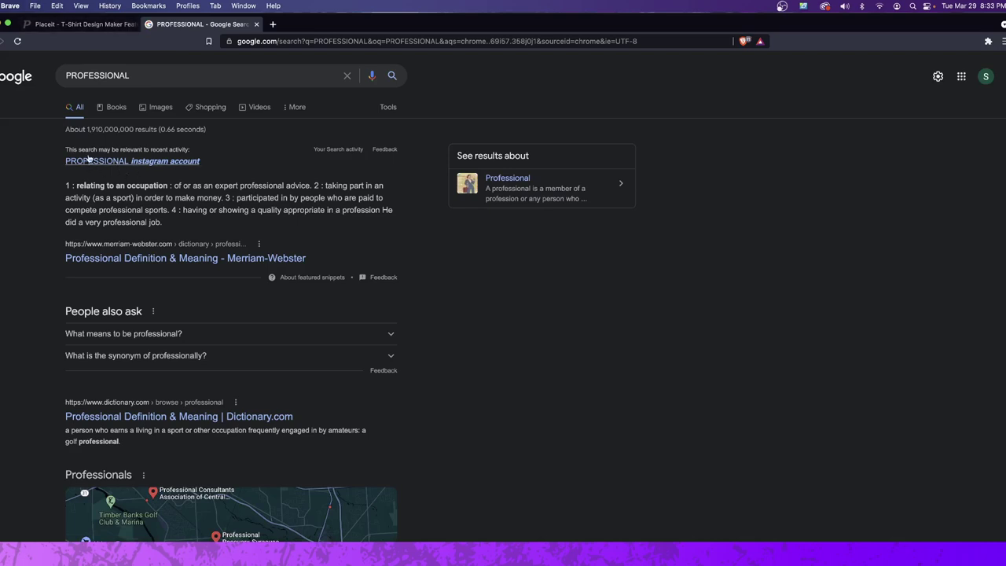
{"action": "left_click", "coordinate": [103, 24]}
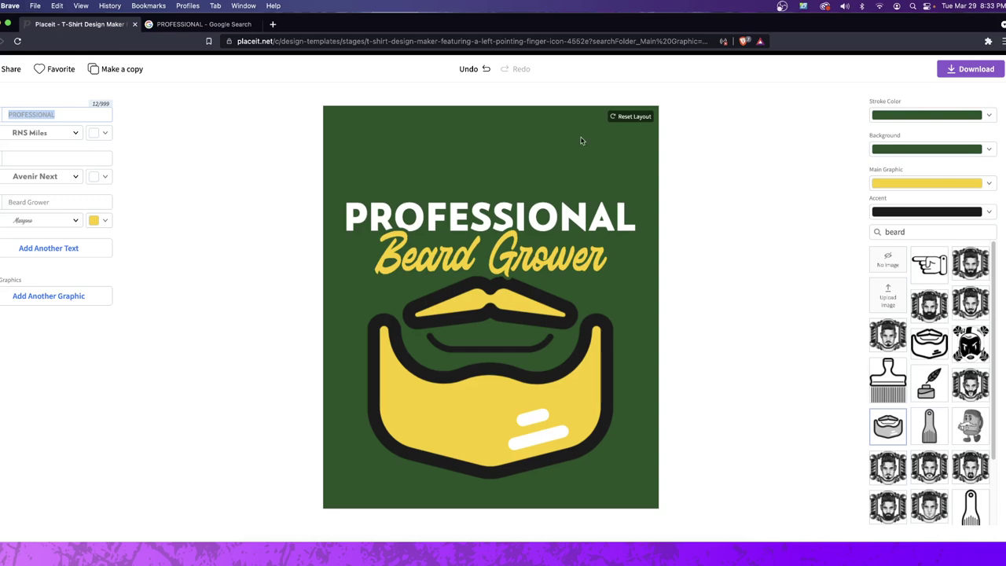
Step: Set the design's background colour to transparent
{"action": "left_click", "coordinate": [907, 148]}
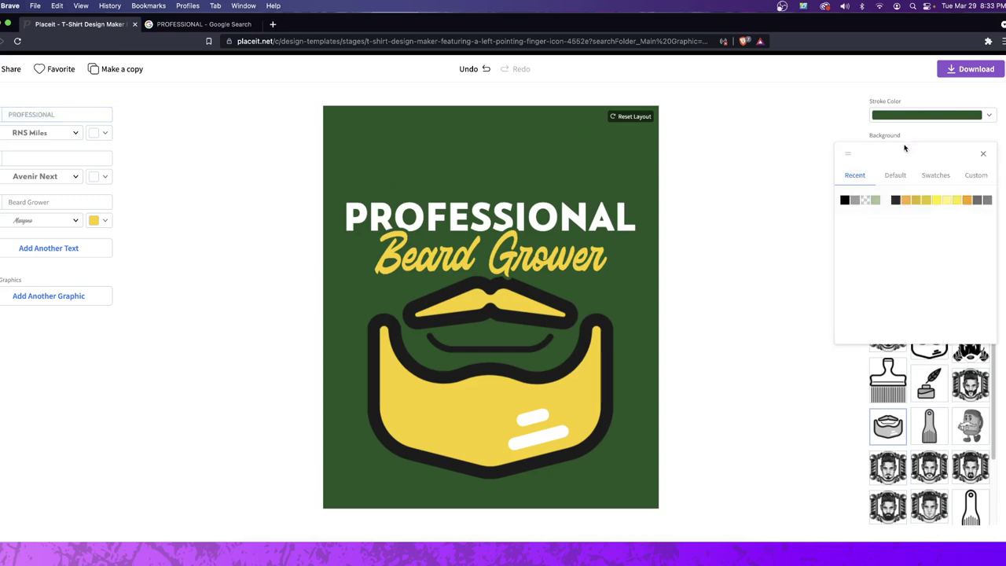
{"action": "left_click", "coordinate": [866, 199]}
{"action": "left_click", "coordinate": [748, 210]}
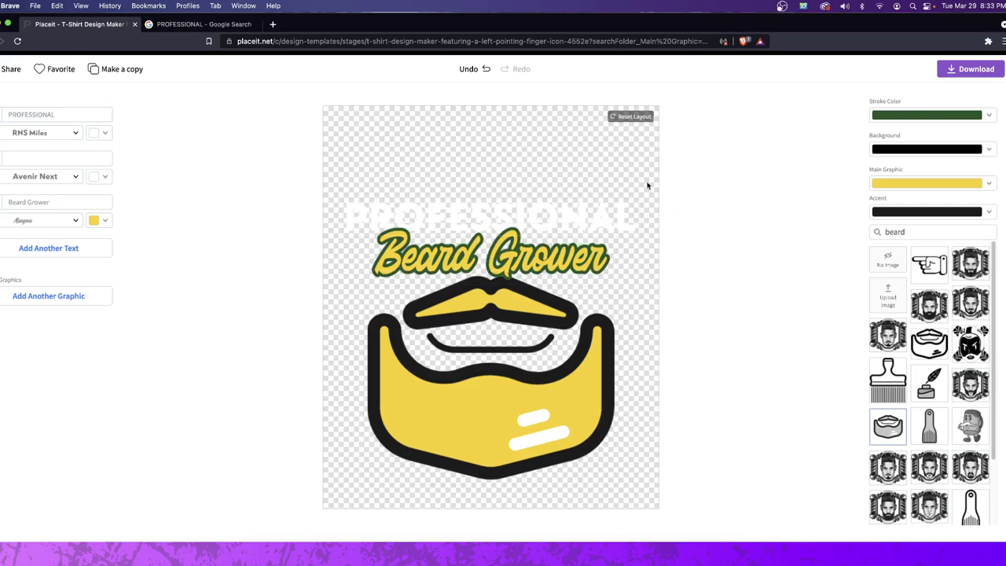
Step: Download the finished design and save it as a PNG image on the Desktop under the suggested file name
{"action": "left_click", "coordinate": [959, 77]}
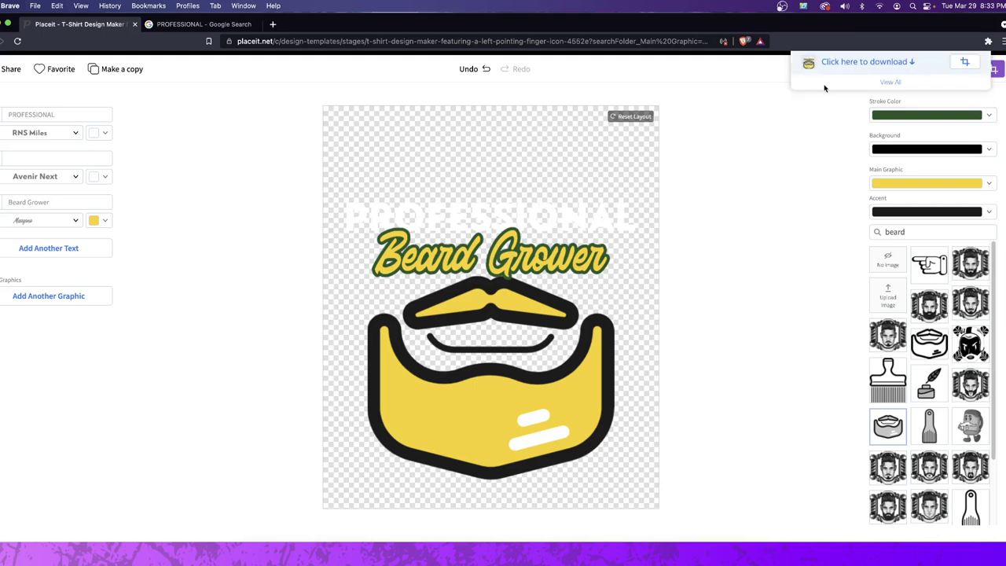
{"action": "left_click", "coordinate": [853, 63]}
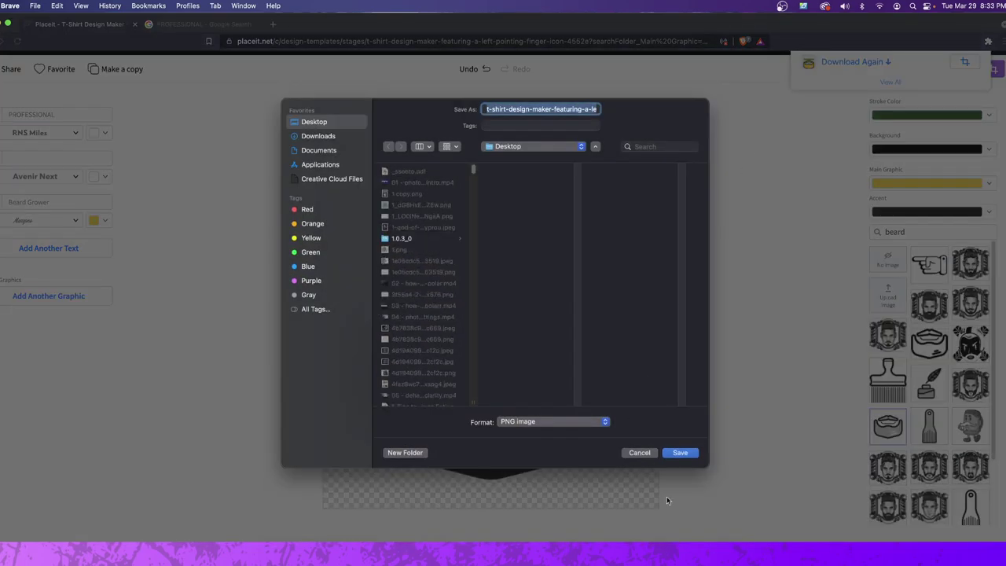
{"action": "left_click", "coordinate": [680, 454]}
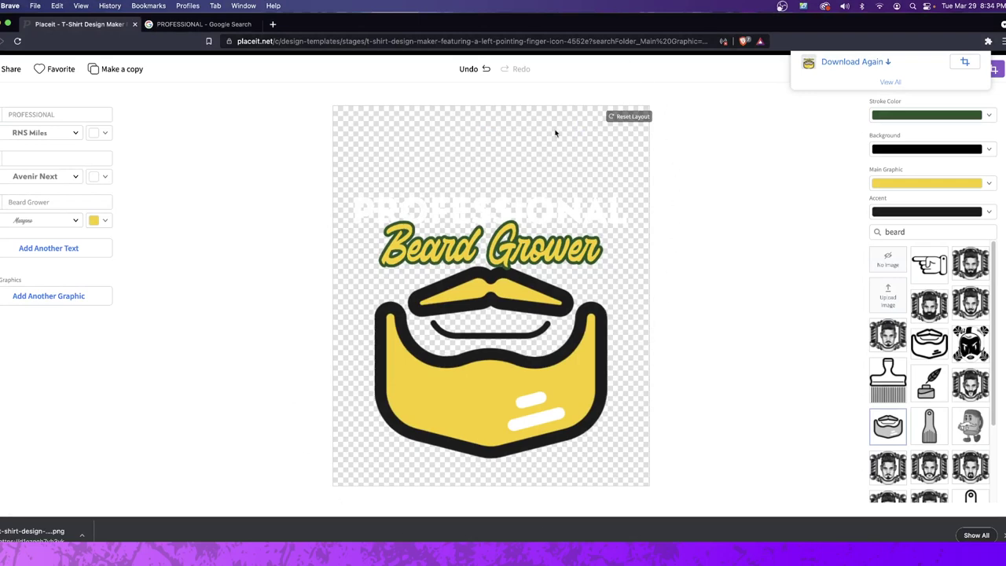
{"action": "left_click", "coordinate": [818, 194]}
Step: Search the Designs category for "model" and look through the resulting templates
{"action": "scroll", "coordinate": [121, 140], "scroll_direction": "up", "scroll_amount": 2}
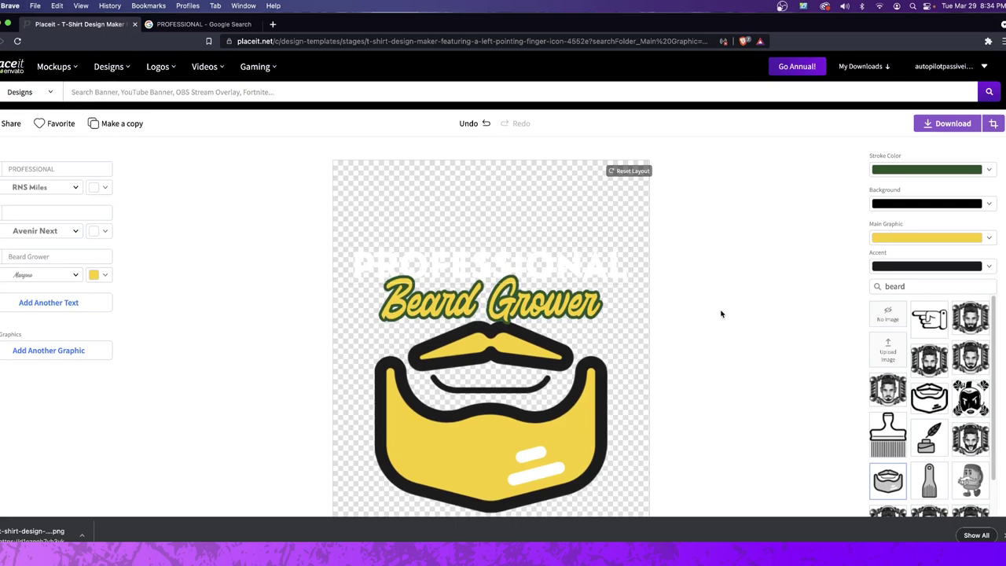
{"action": "scroll", "coordinate": [722, 314], "scroll_direction": "down", "scroll_amount": 1}
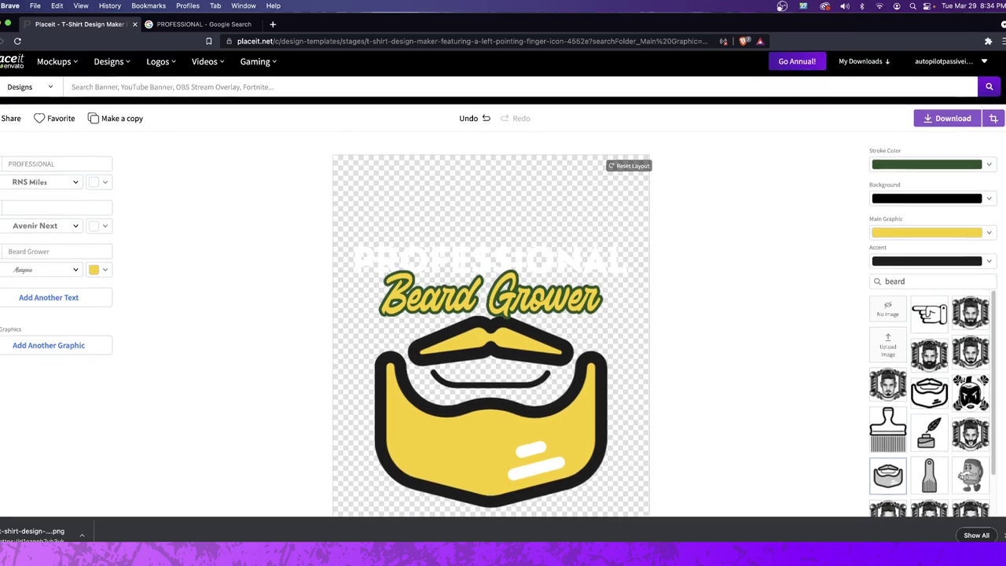
{"action": "scroll", "coordinate": [56, 110], "scroll_direction": "up", "scroll_amount": 1}
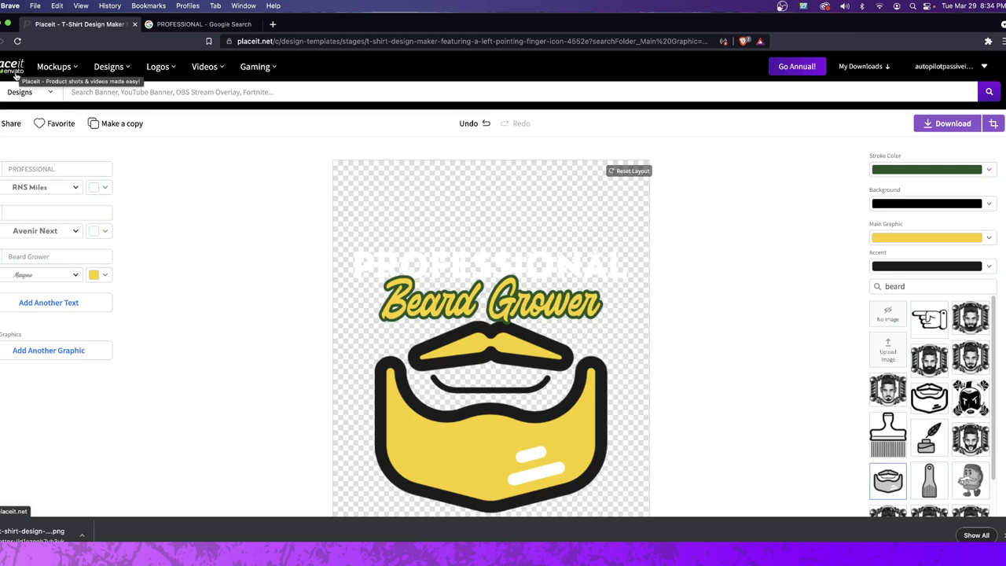
{"action": "left_click", "coordinate": [486, 92]}
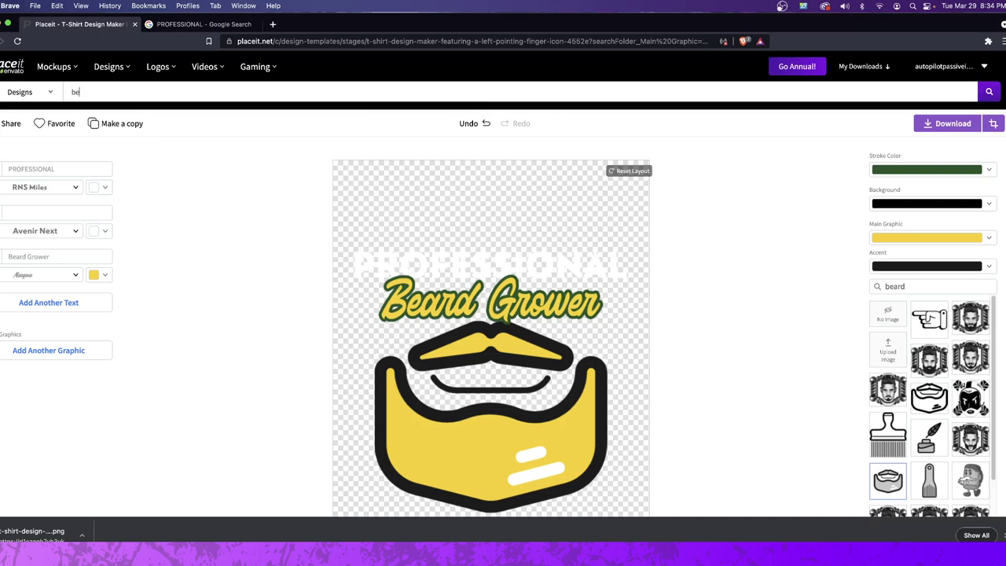
{"action": "type", "text": "b"}
{"action": "key", "text": "BackSpace"}
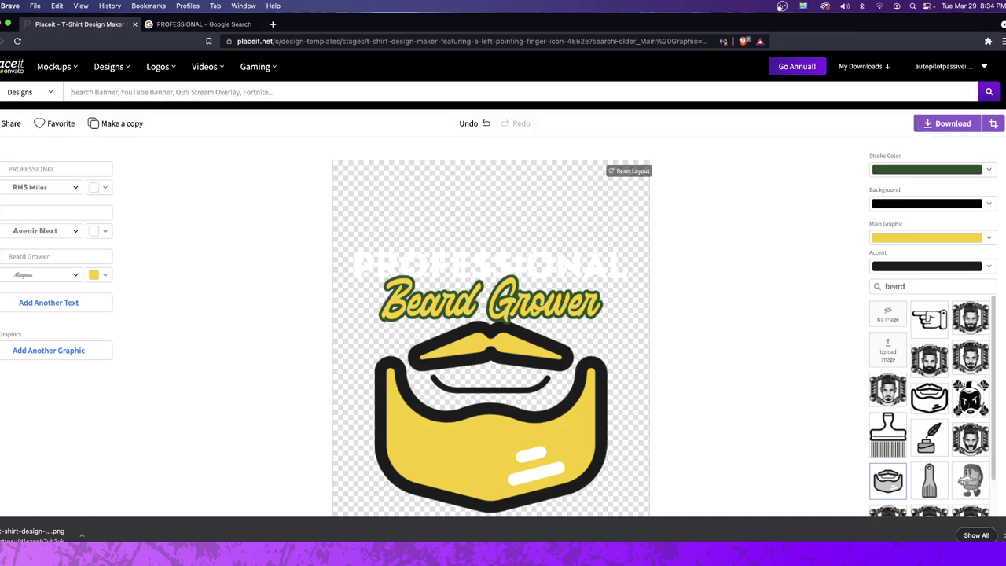
{"action": "type", "text": "model"}
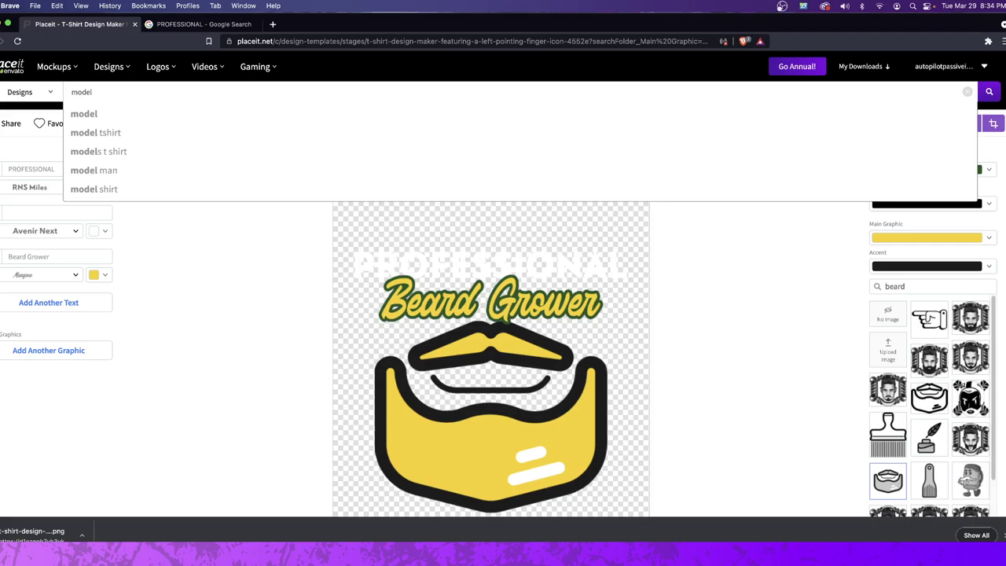
{"action": "key", "text": "Return"}
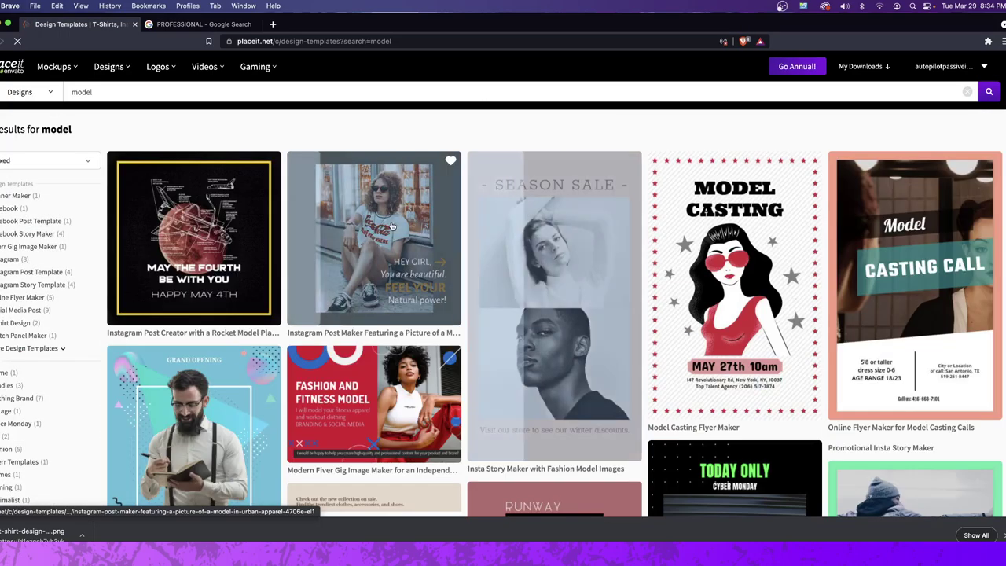
{"action": "scroll", "coordinate": [729, 299], "scroll_direction": "down", "scroll_amount": 4}
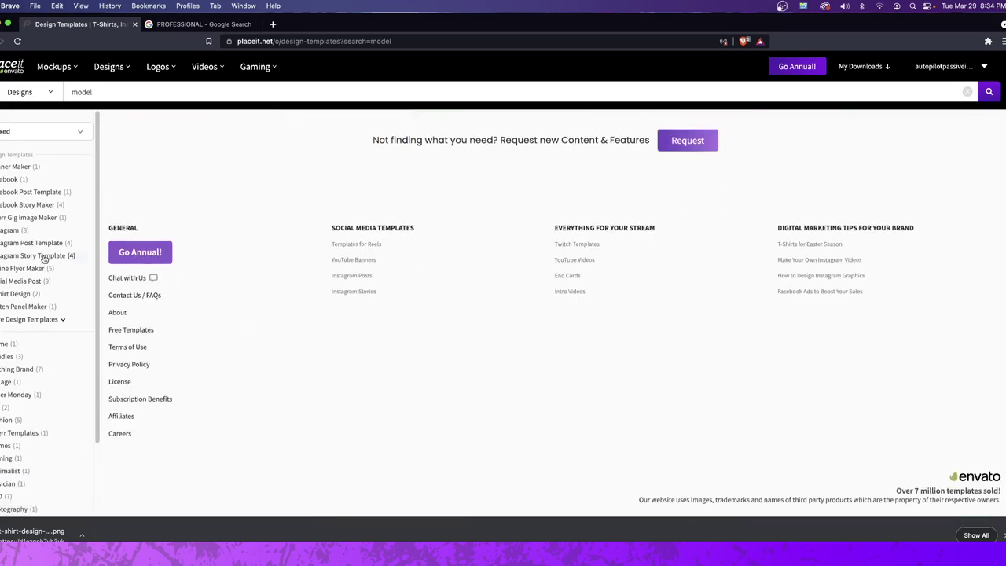
{"action": "mouse_move", "coordinate": [139, 73]}
{"action": "double_click", "coordinate": [82, 93]}
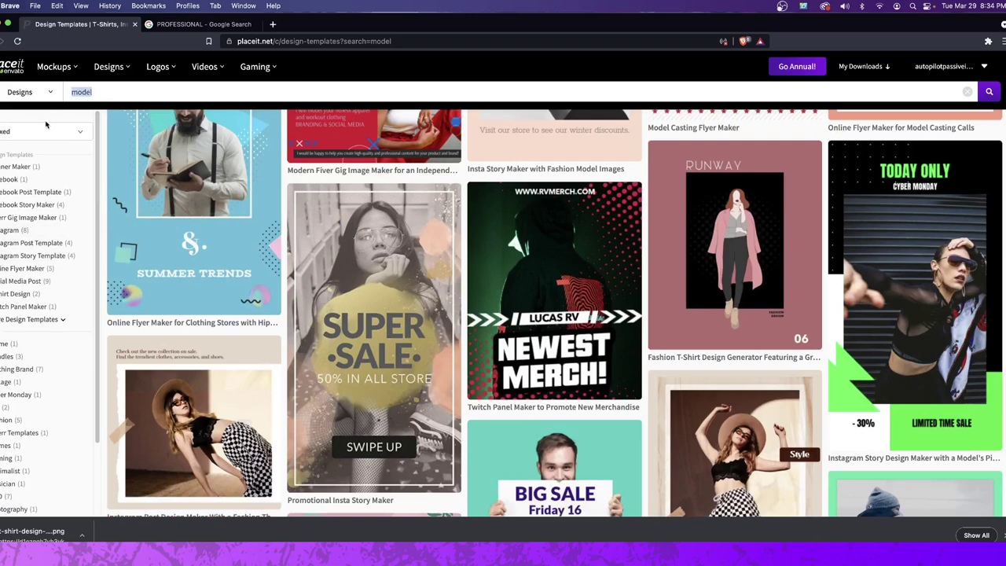
{"action": "key", "text": "Return"}
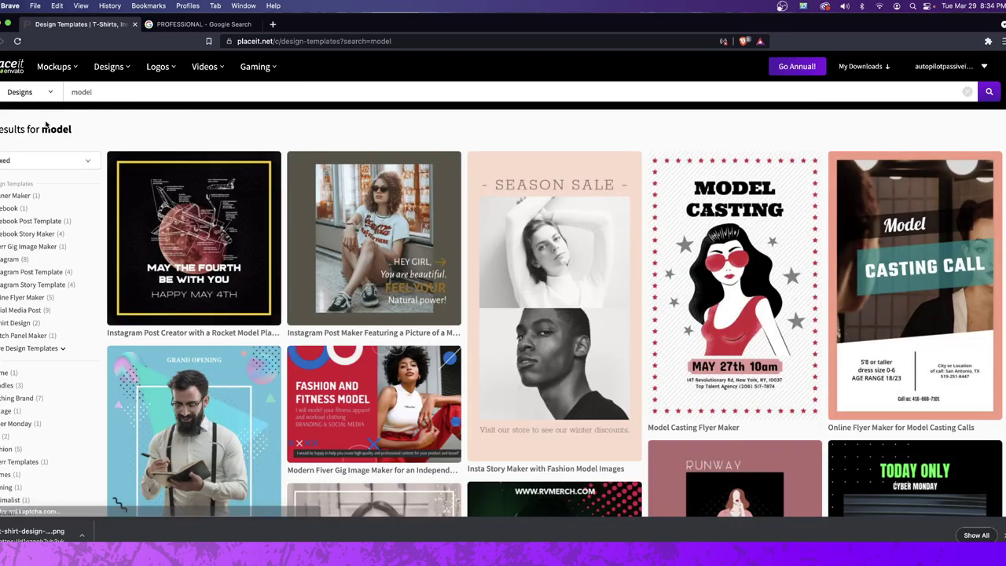
Step: Search all categories for "beard model" and look through the T-shirt mockups of bearded men
{"action": "left_click", "coordinate": [294, 98]}
{"action": "type", "text": "b"}
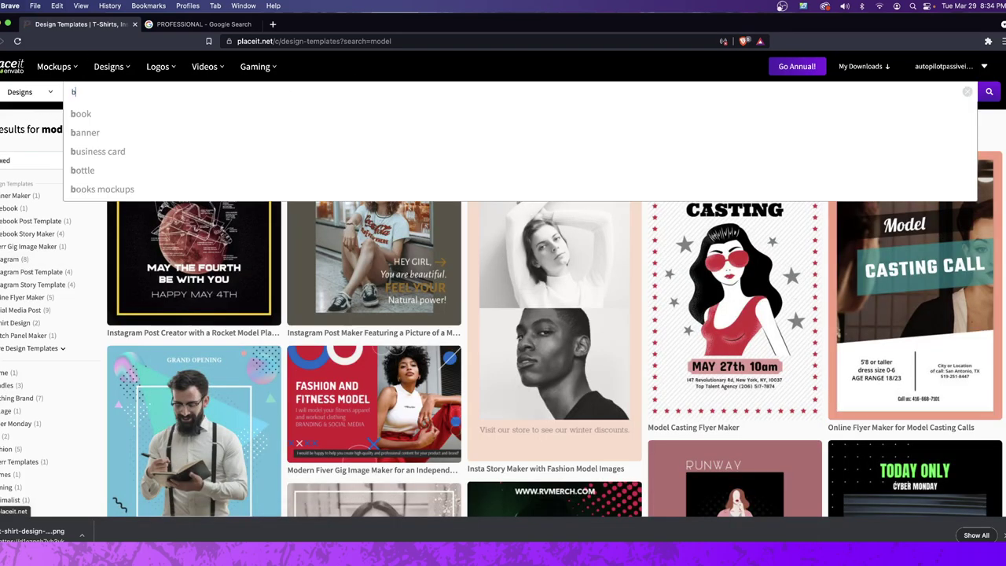
{"action": "type", "text": "eard model"}
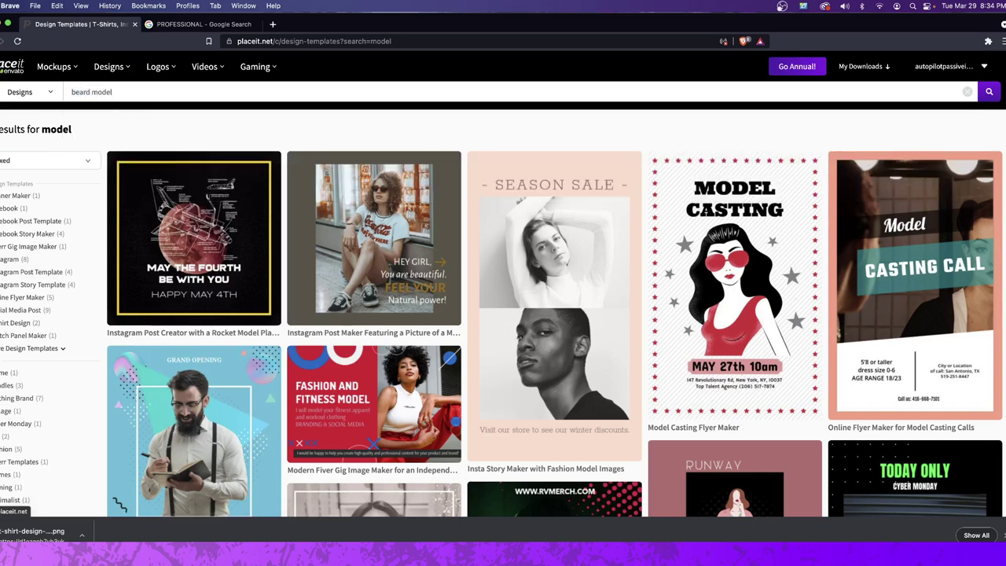
{"action": "left_click", "coordinate": [12, 96]}
{"action": "left_click", "coordinate": [31, 122]}
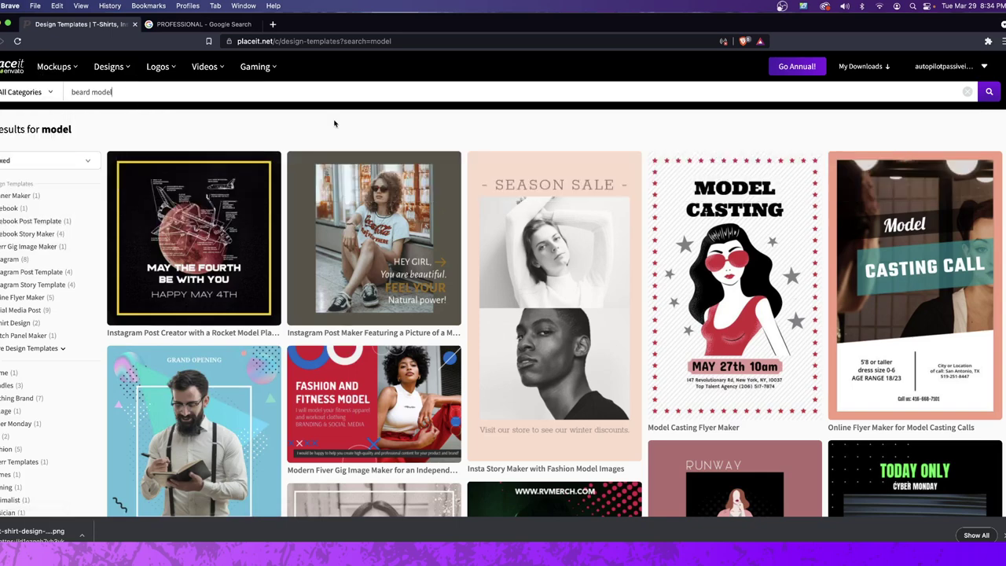
{"action": "left_click", "coordinate": [990, 92]}
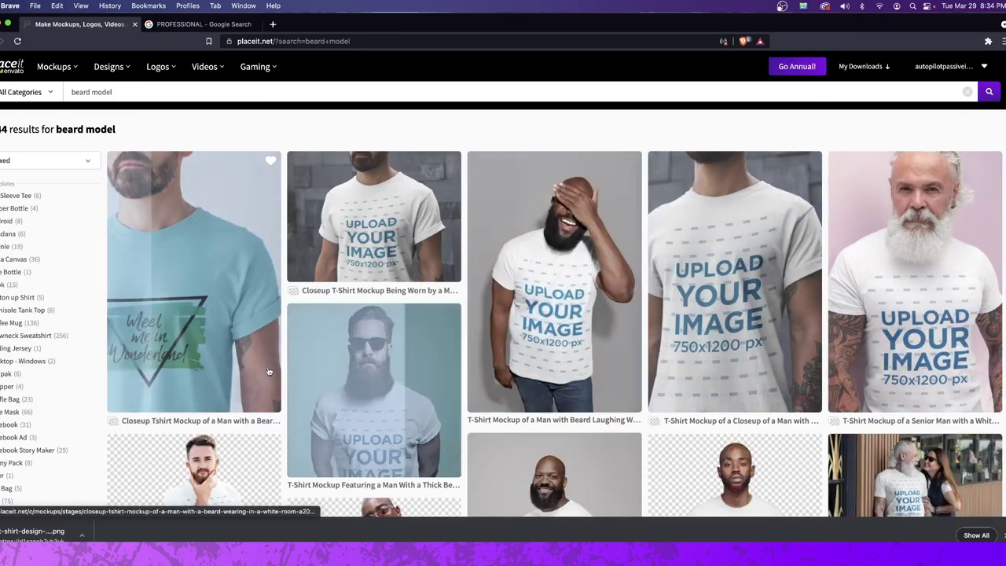
{"action": "scroll", "coordinate": [506, 347], "scroll_direction": "down", "scroll_amount": 5}
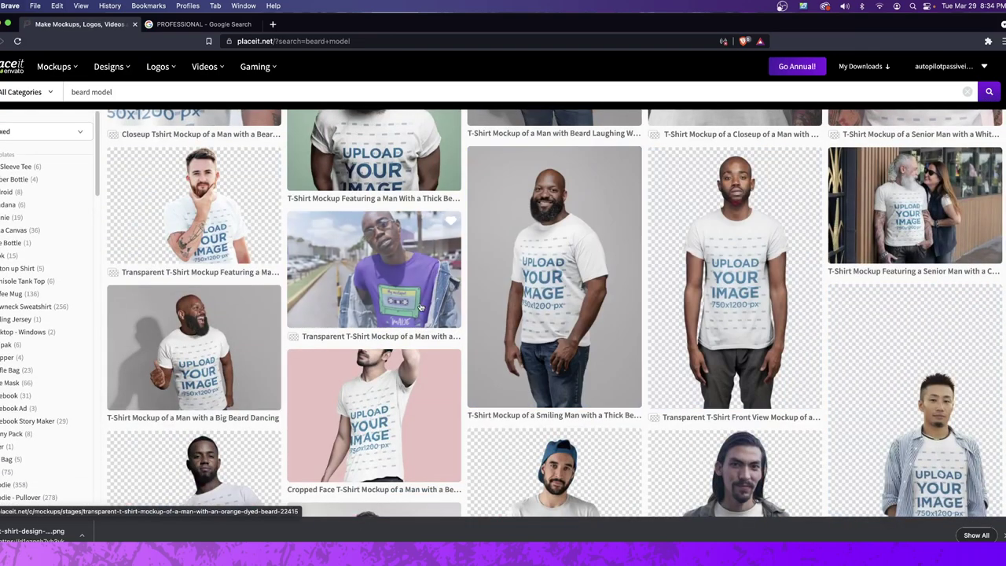
Step: Open the T-shirt mockup of the smiling man with a thick beard and upload the T-shirt design PNG from the Desktop, cropped to sit higher on the chest
{"action": "scroll", "coordinate": [550, 306], "scroll_direction": "down", "scroll_amount": 1}
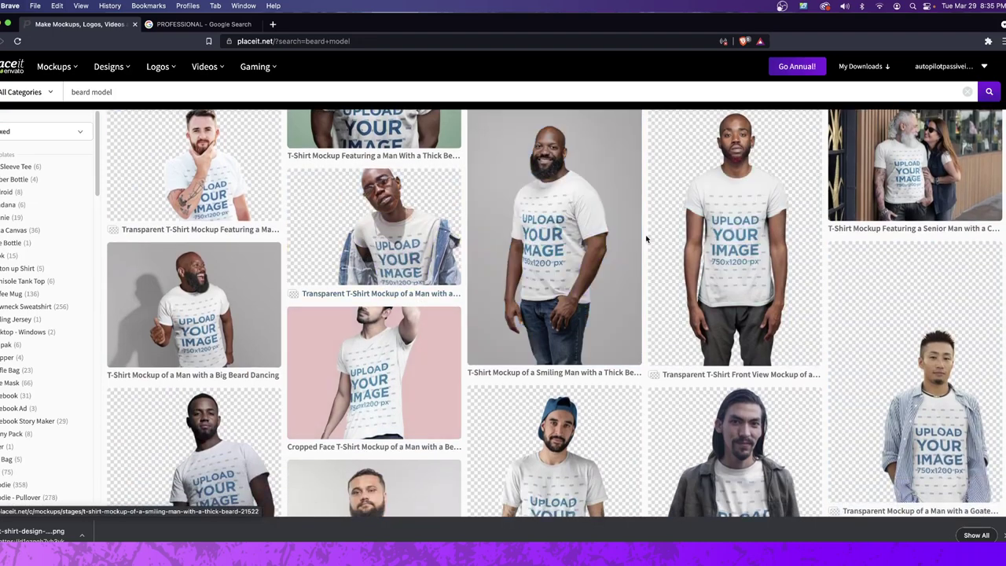
{"action": "left_click", "coordinate": [561, 229]}
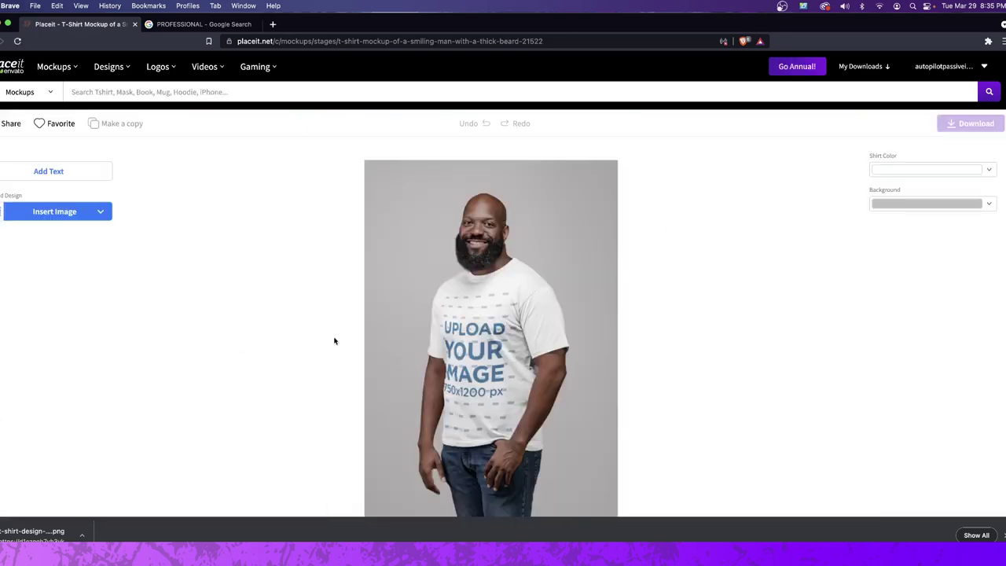
{"action": "left_click", "coordinate": [35, 213]}
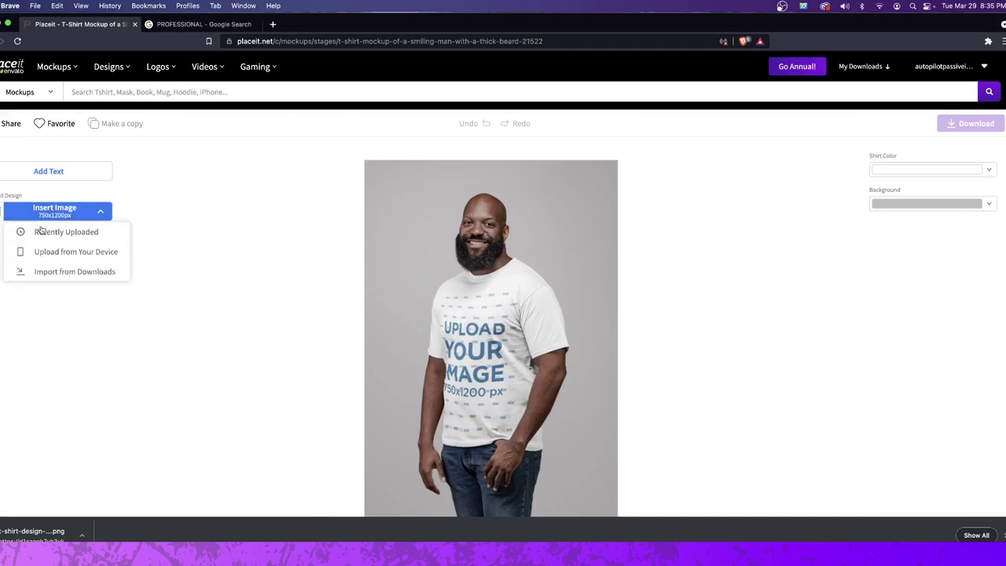
{"action": "left_click", "coordinate": [47, 253]}
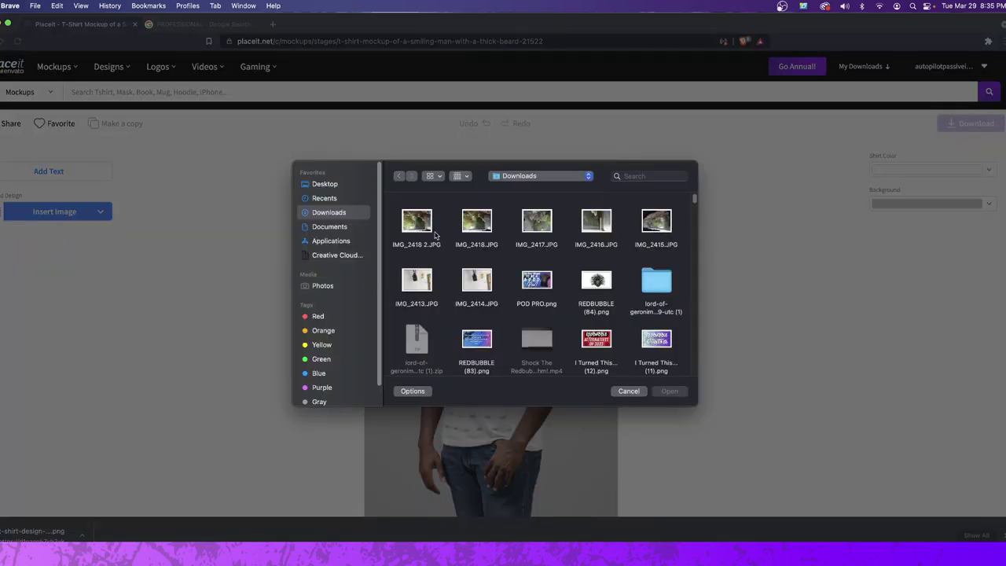
{"action": "left_click", "coordinate": [327, 184]}
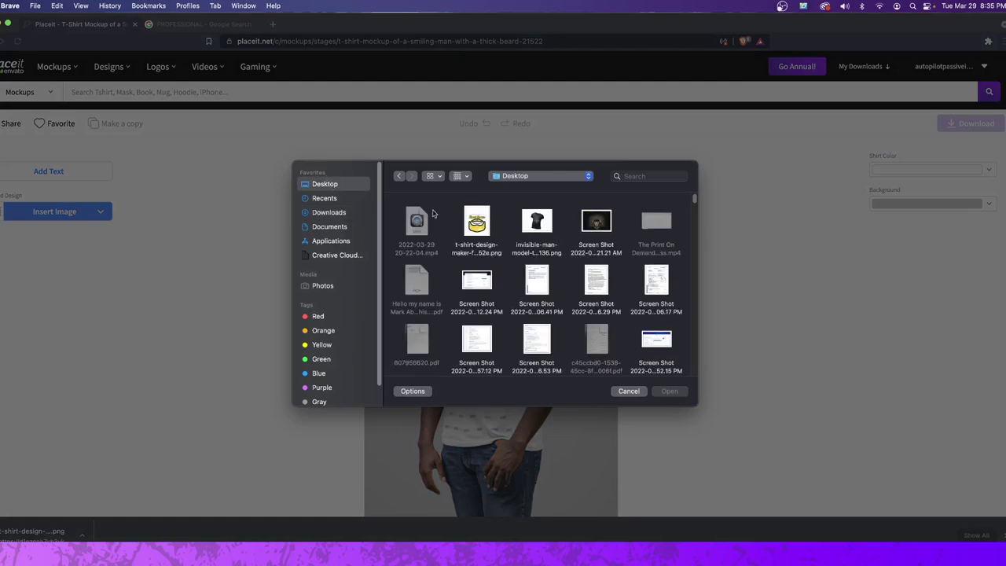
{"action": "double_click", "coordinate": [472, 222]}
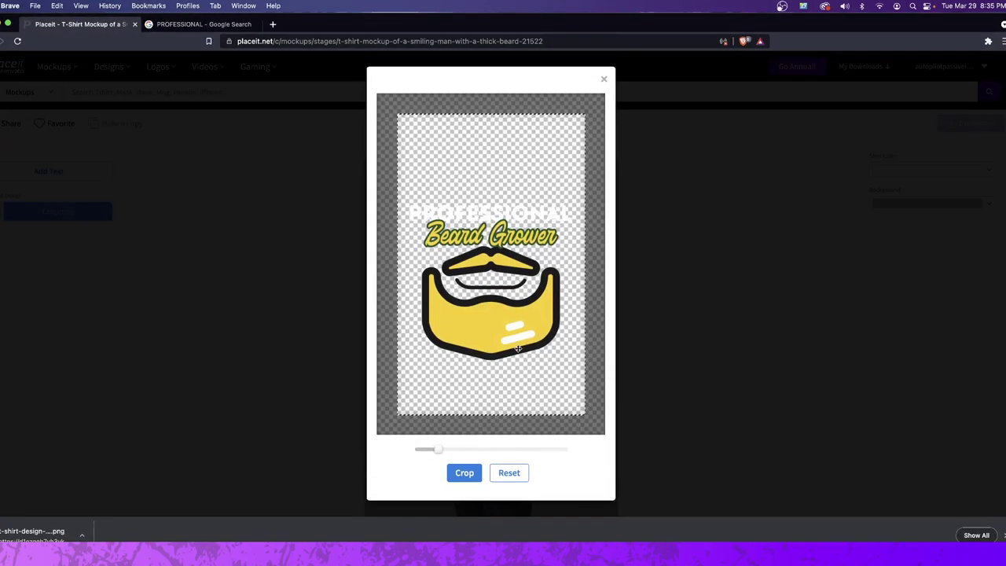
{"action": "left_click_drag", "start_coordinate": [518, 348], "coordinate": [482, 257]}
{"action": "left_click", "coordinate": [462, 473]}
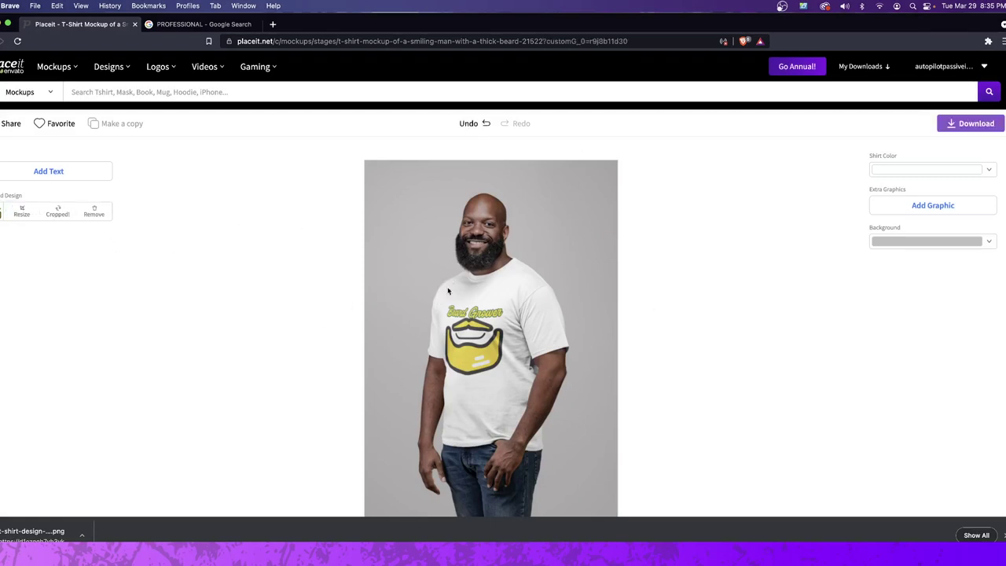
Step: Try black, light green and yellow from the recent colours as the shirt colour
{"action": "left_click", "coordinate": [909, 169]}
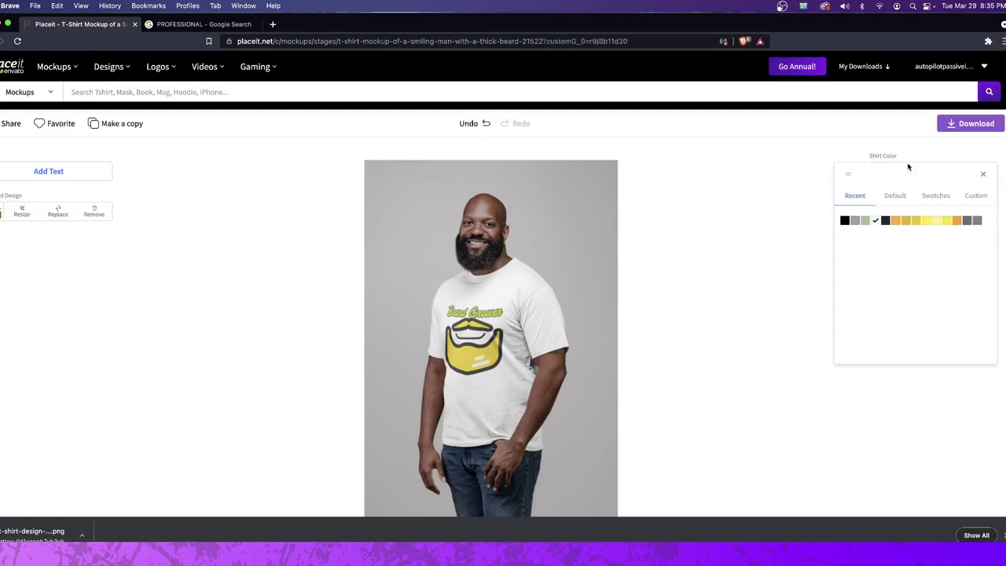
{"action": "left_click", "coordinate": [844, 221]}
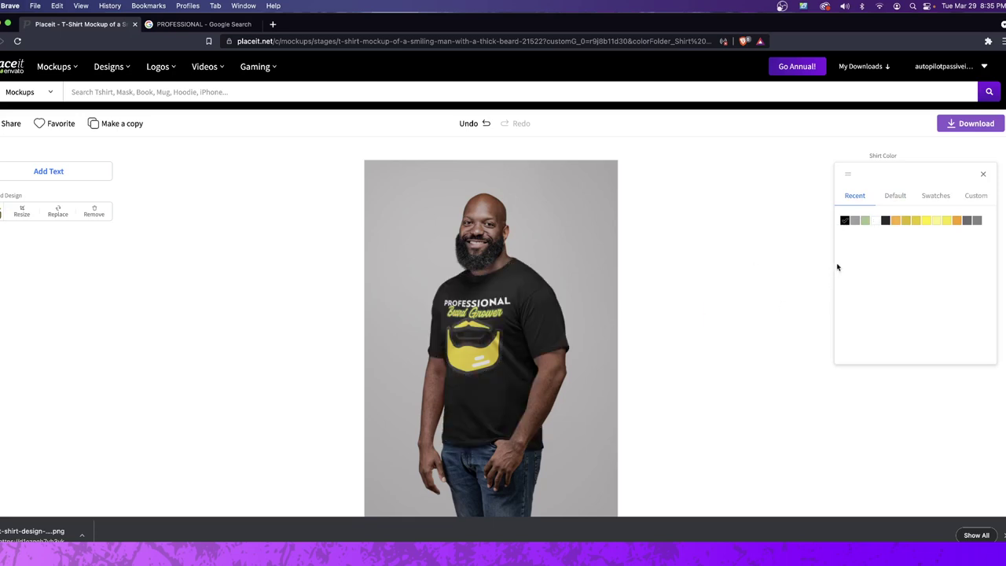
{"action": "left_click", "coordinate": [864, 221]}
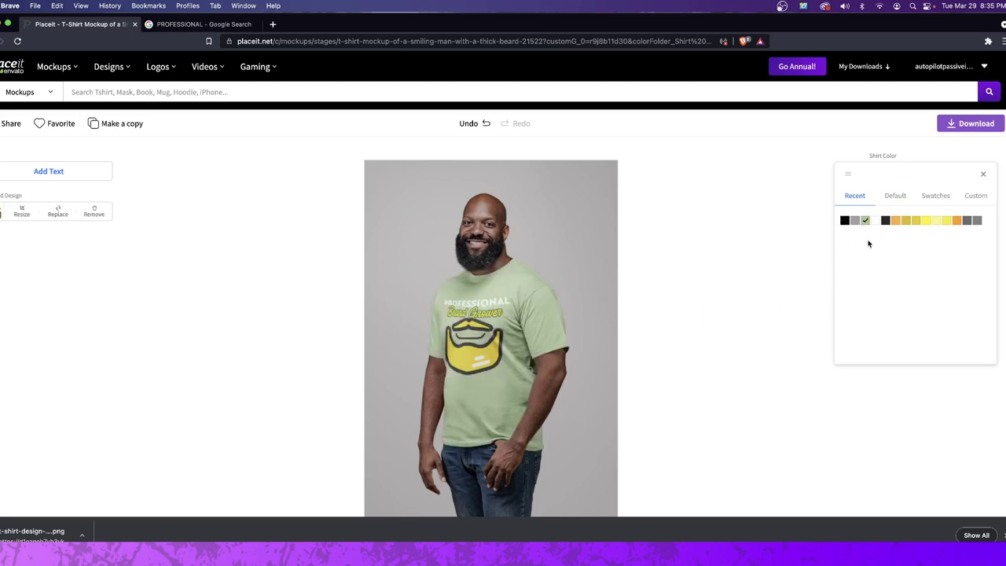
{"action": "left_click", "coordinate": [916, 222]}
Step: Look through the default, swatch and custom colour choices, and sample the custom shirt colour #BDB73A from the mockup with the eyedropper
{"action": "left_click", "coordinate": [931, 195]}
{"action": "left_click", "coordinate": [895, 195]}
{"action": "left_click", "coordinate": [931, 198]}
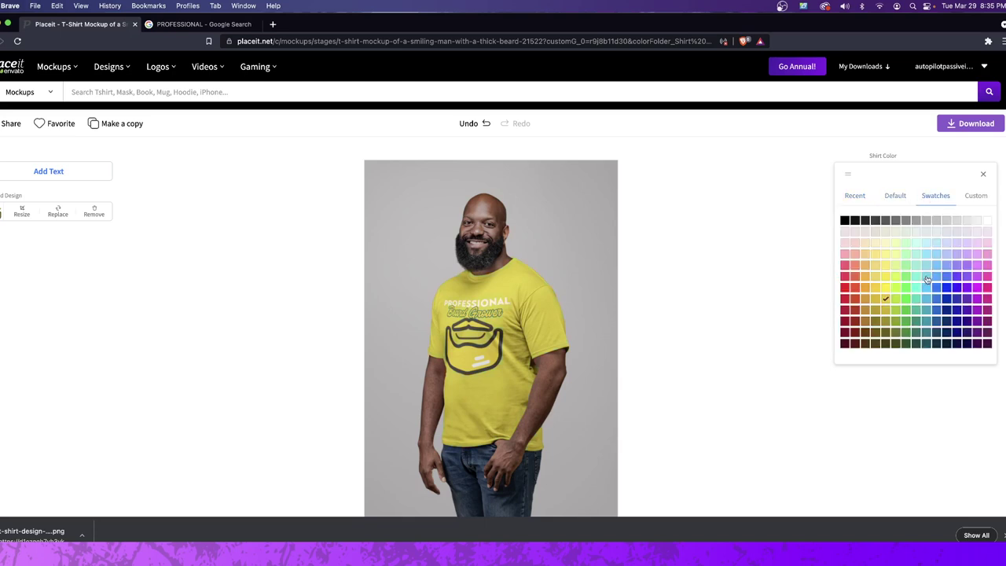
{"action": "left_click", "coordinate": [899, 202]}
{"action": "left_click", "coordinate": [953, 196]}
{"action": "left_click", "coordinate": [976, 198]}
{"action": "left_click", "coordinate": [986, 226]}
{"action": "mouse_move", "coordinate": [986, 226]}
{"action": "left_mouse_down"}
{"action": "mouse_move", "coordinate": [987, 236]}
{"action": "mouse_move", "coordinate": [976, 219]}
{"action": "left_mouse_up"}
{"action": "left_click", "coordinate": [971, 225]}
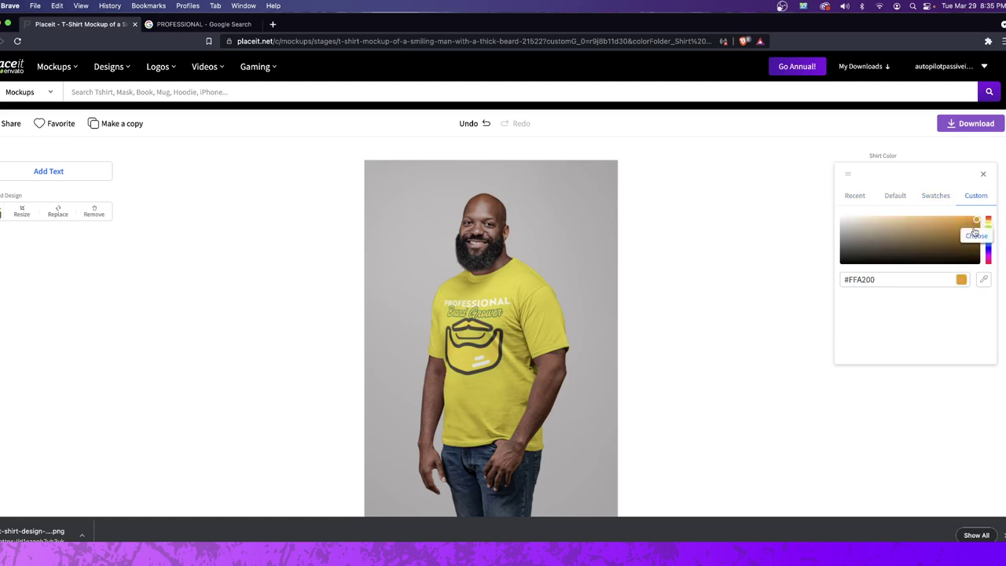
{"action": "left_click", "coordinate": [983, 280]}
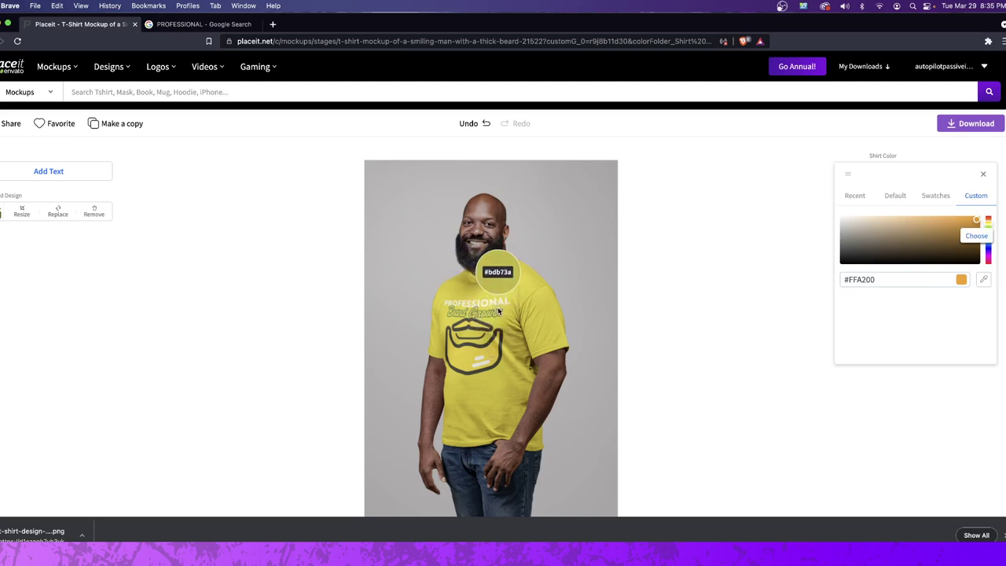
{"action": "left_click", "coordinate": [498, 312]}
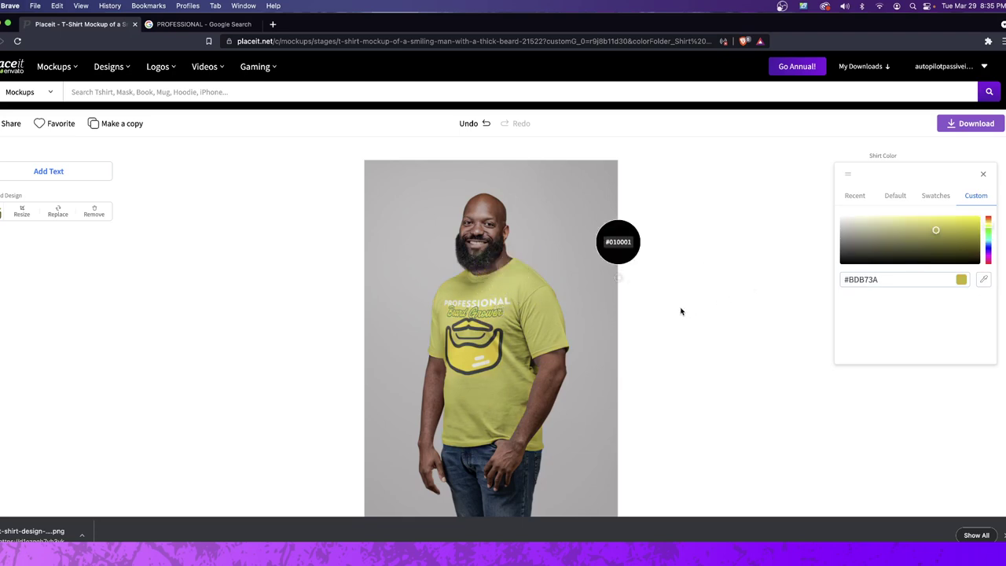
Step: Try black, olive, orange-red and dark red swatches as the shirt colour on the smiling man's mockup
{"action": "left_click", "coordinate": [855, 195]}
{"action": "left_click", "coordinate": [894, 195]}
{"action": "left_click", "coordinate": [920, 198]}
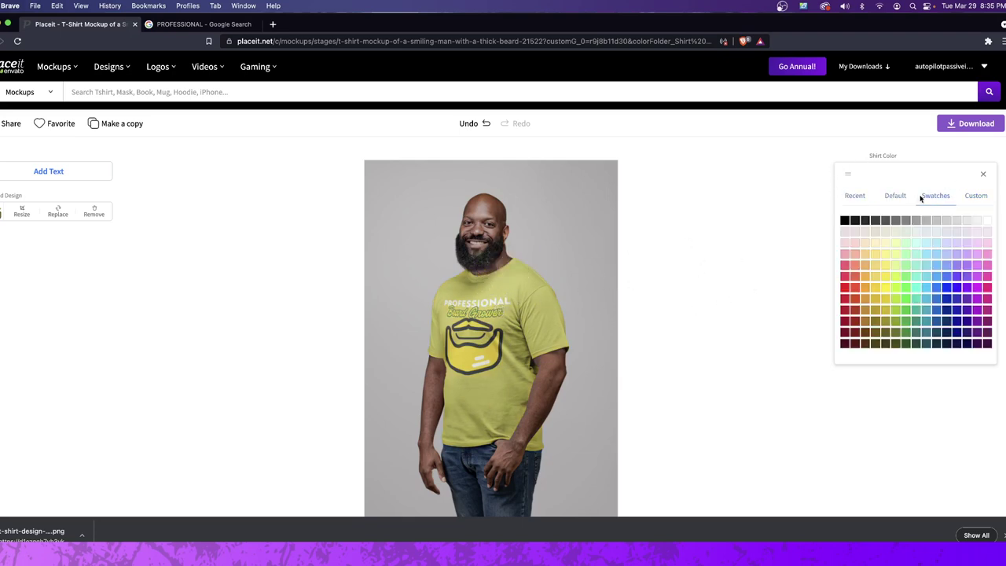
{"action": "left_click", "coordinate": [843, 221]}
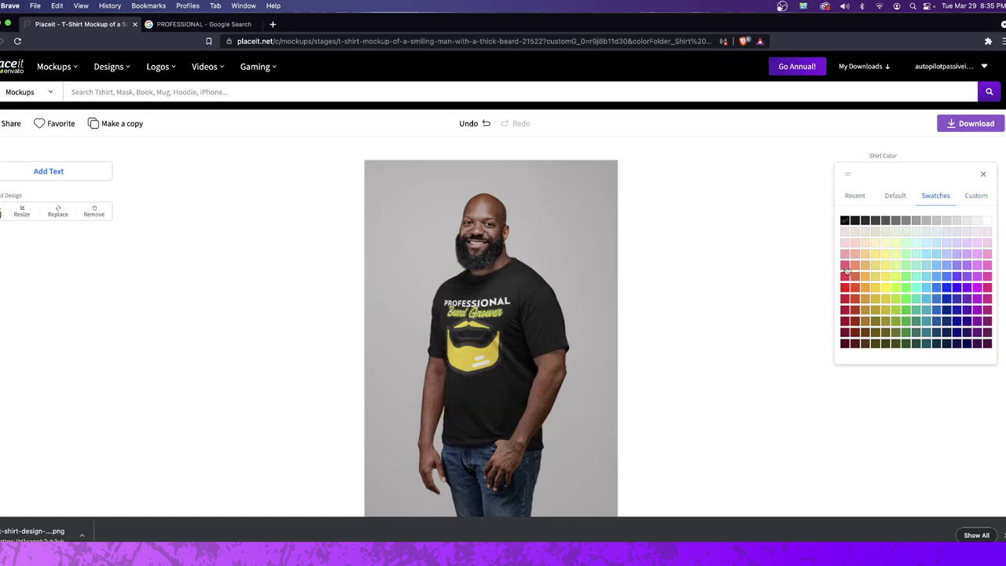
{"action": "left_click", "coordinate": [875, 321]}
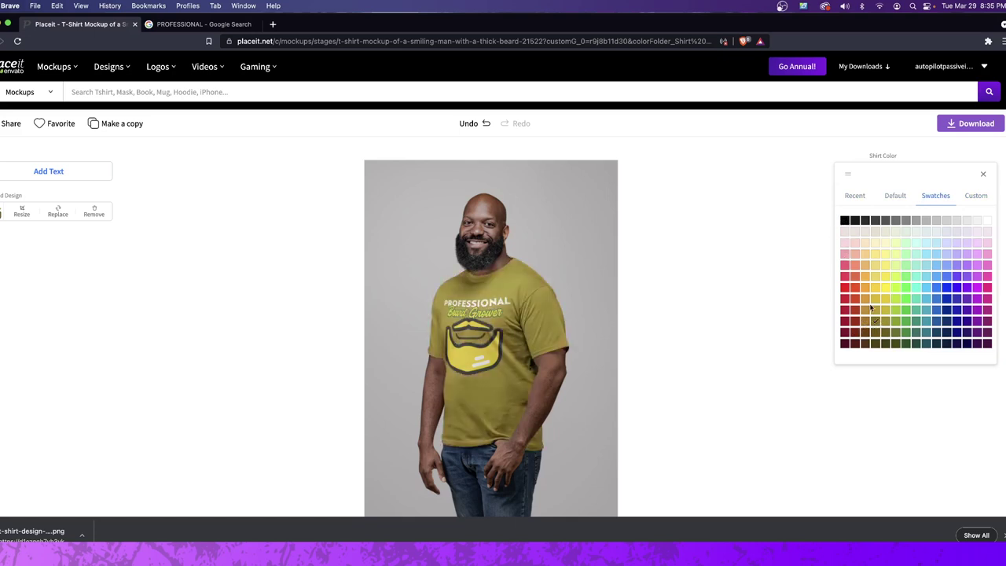
{"action": "left_click", "coordinate": [857, 289]}
{"action": "left_click", "coordinate": [854, 332]}
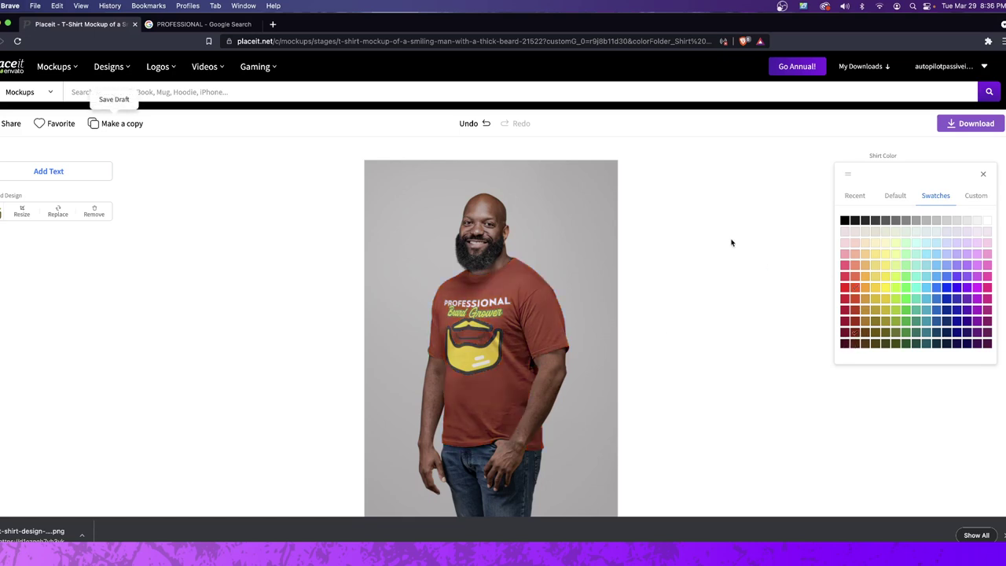
Step: Step back through the shirt colour changes and return to the "beard model" search results
{"action": "key", "text": "super+z"}
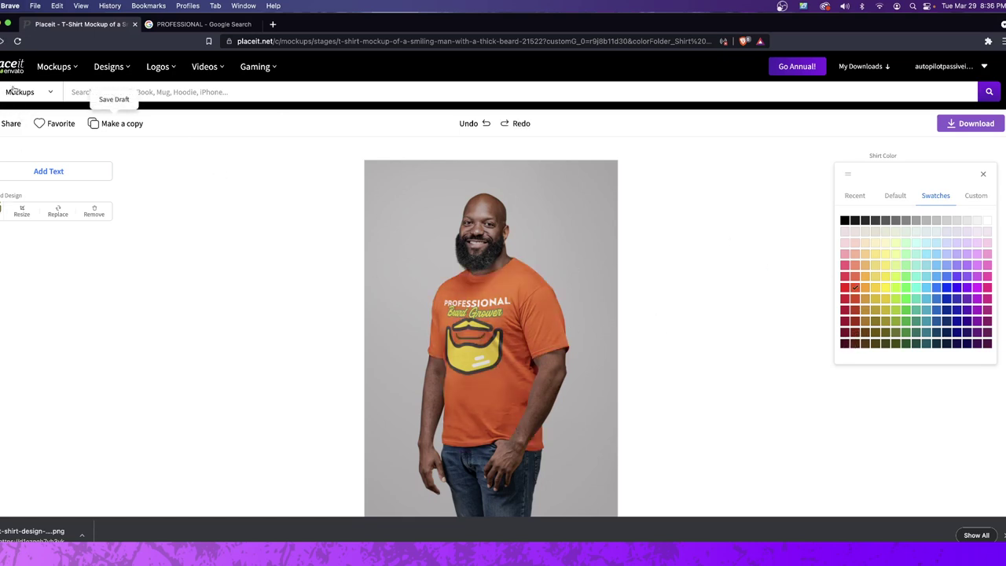
{"action": "key", "text": "super+z"}
{"action": "key", "text": "super+z"}
{"action": "key", "text": "super+z"}
{"action": "key", "text": "super+z"}
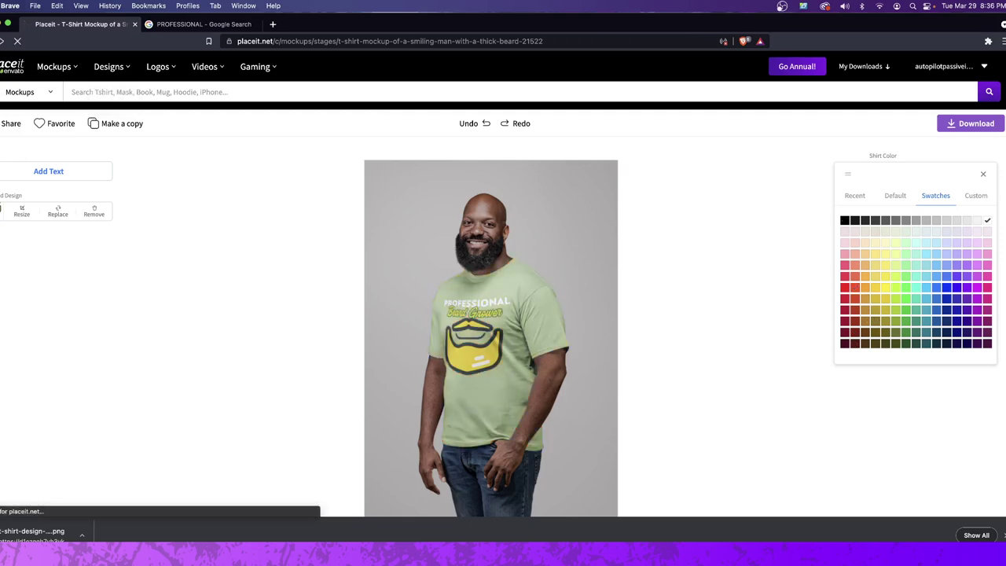
{"action": "key", "text": "super+z"}
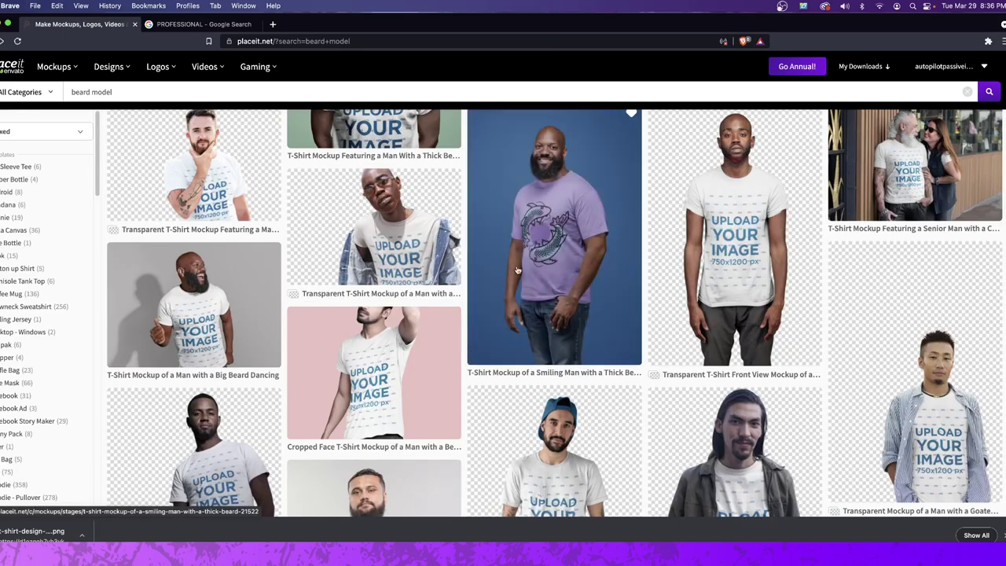
Step: Open the T-shirt mockup of the senior man with a white beard and tattooed arms, and place the T-shirt design PNG from the Desktop higher on it
{"action": "scroll", "coordinate": [707, 259], "scroll_direction": "up", "scroll_amount": 1}
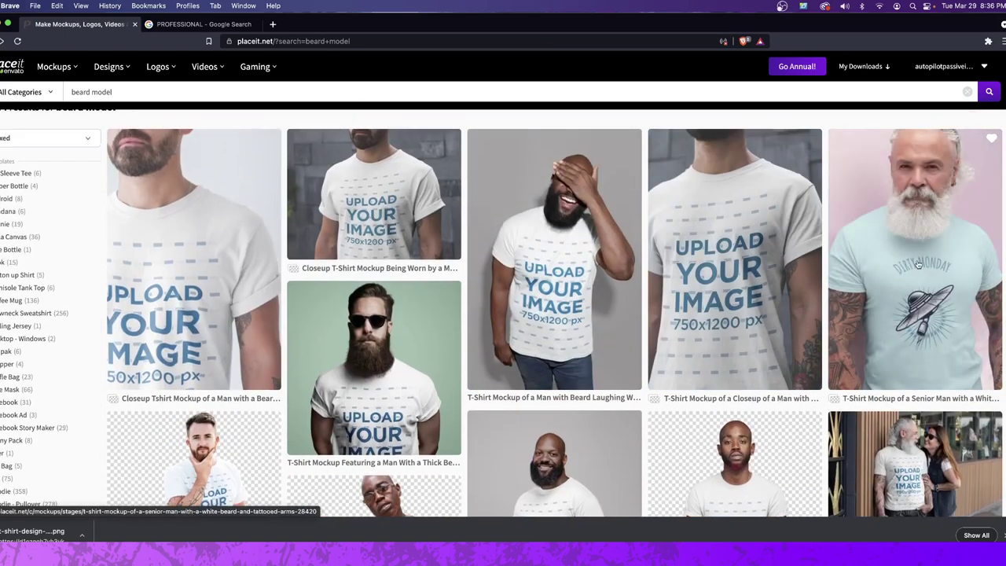
{"action": "left_click", "coordinate": [931, 209]}
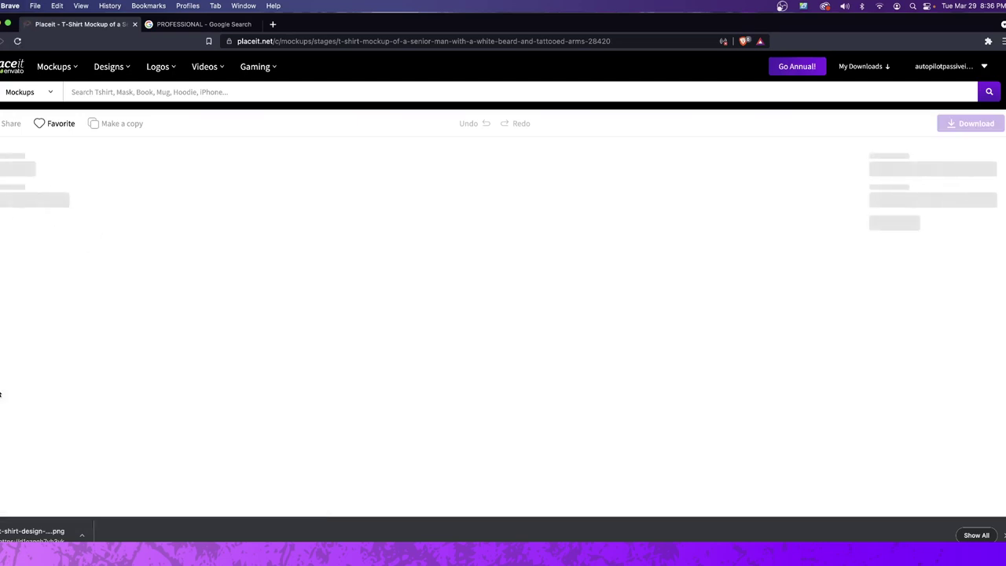
{"action": "left_click", "coordinate": [40, 213]}
{"action": "left_click", "coordinate": [43, 253]}
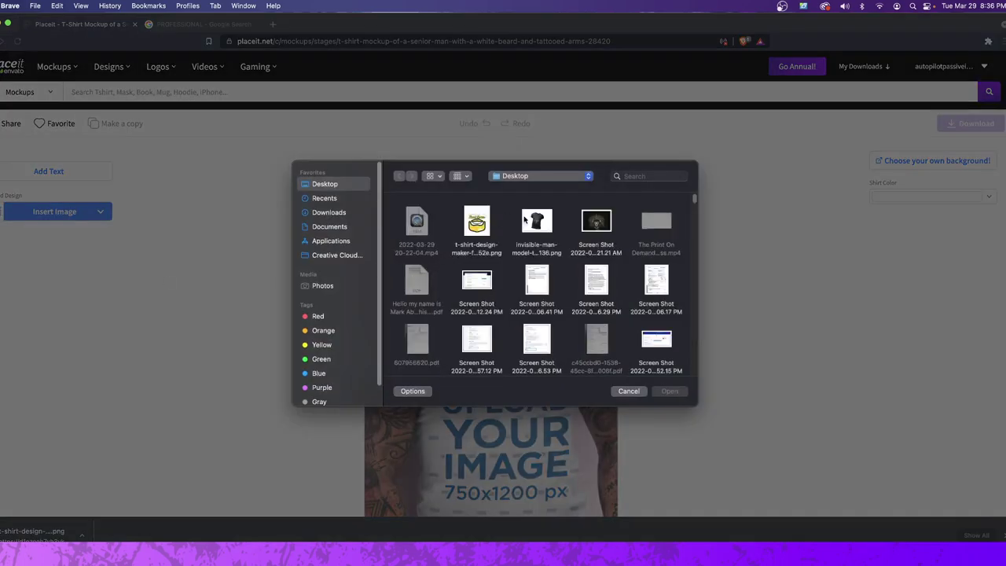
{"action": "double_click", "coordinate": [471, 222]}
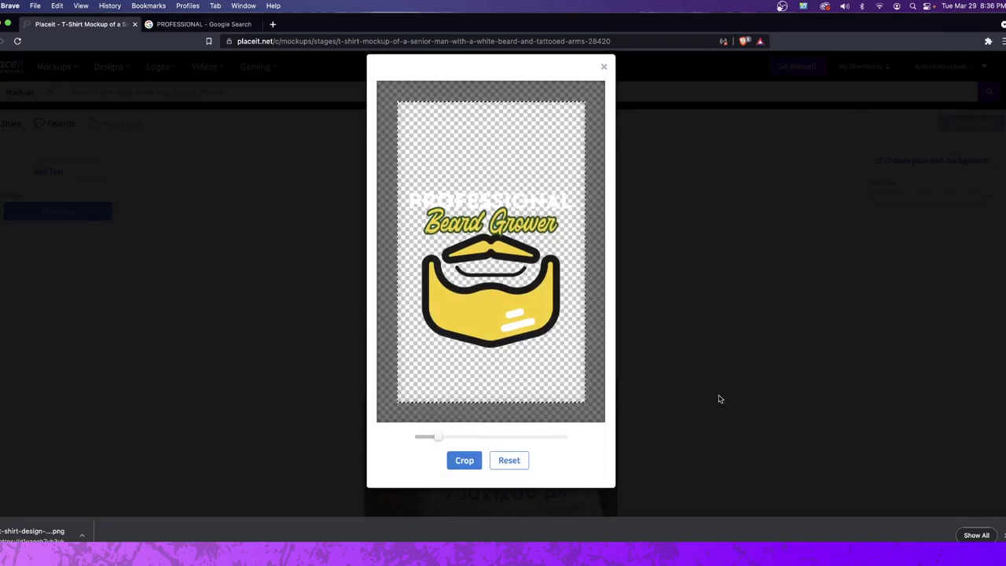
{"action": "left_click_drag", "start_coordinate": [532, 334], "coordinate": [532, 275]}
{"action": "left_click", "coordinate": [464, 473]}
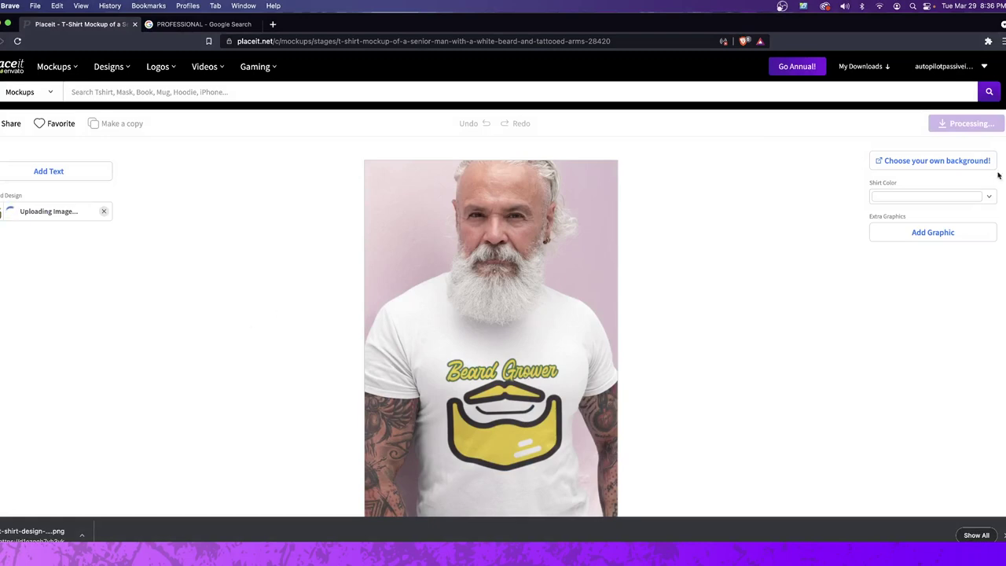
Step: Try black and golden brown from the recent colours on the senior man's shirt and inspect the mockup
{"action": "left_click", "coordinate": [921, 200]}
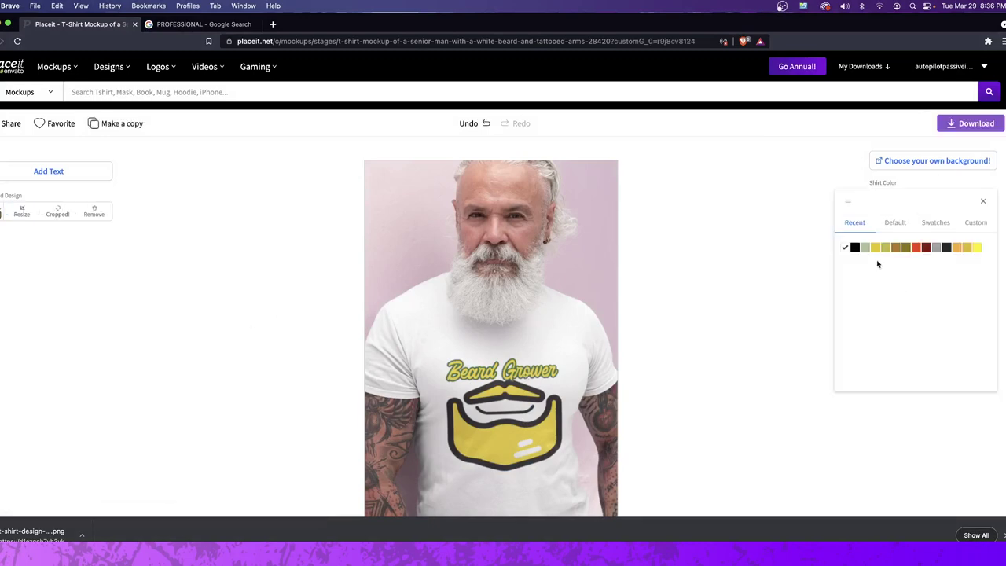
{"action": "left_click", "coordinate": [853, 247]}
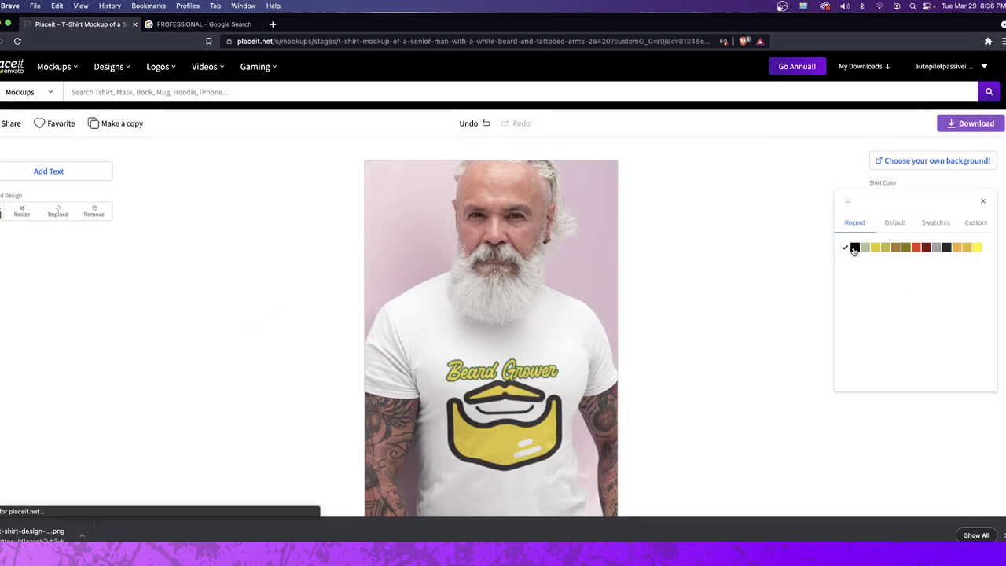
{"action": "left_click", "coordinate": [895, 247]}
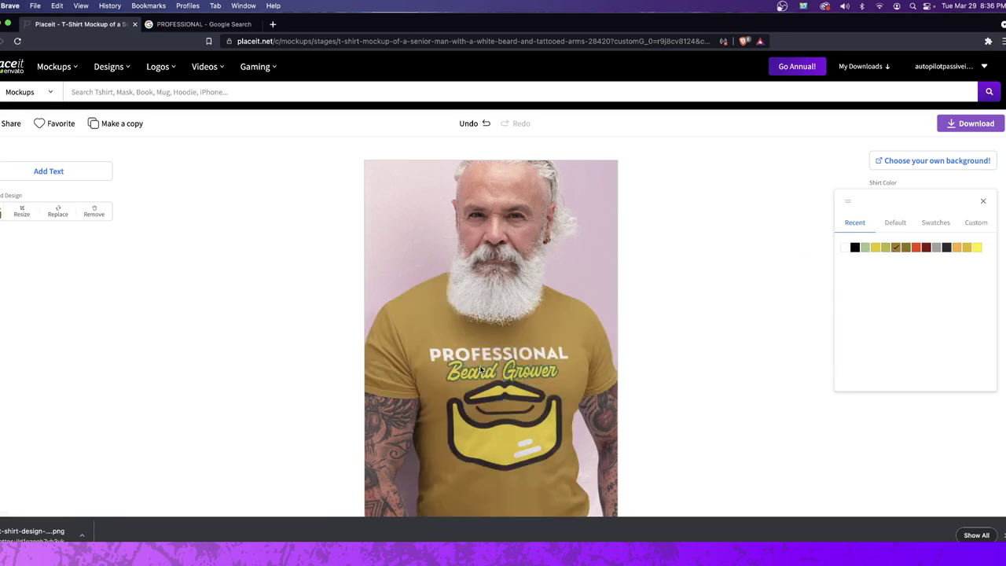
{"action": "scroll", "coordinate": [533, 448], "scroll_direction": "down", "scroll_amount": 3}
{"action": "scroll", "coordinate": [581, 287], "scroll_direction": "up", "scroll_amount": 3}
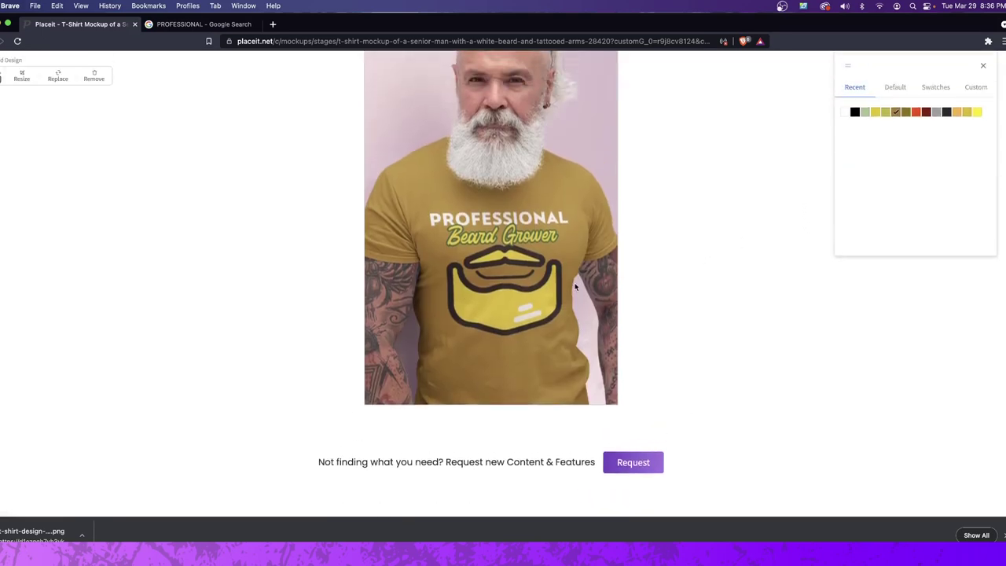
Step: Set the senior man's shirt colour to light green and close the colour picker
{"action": "left_click", "coordinate": [865, 248]}
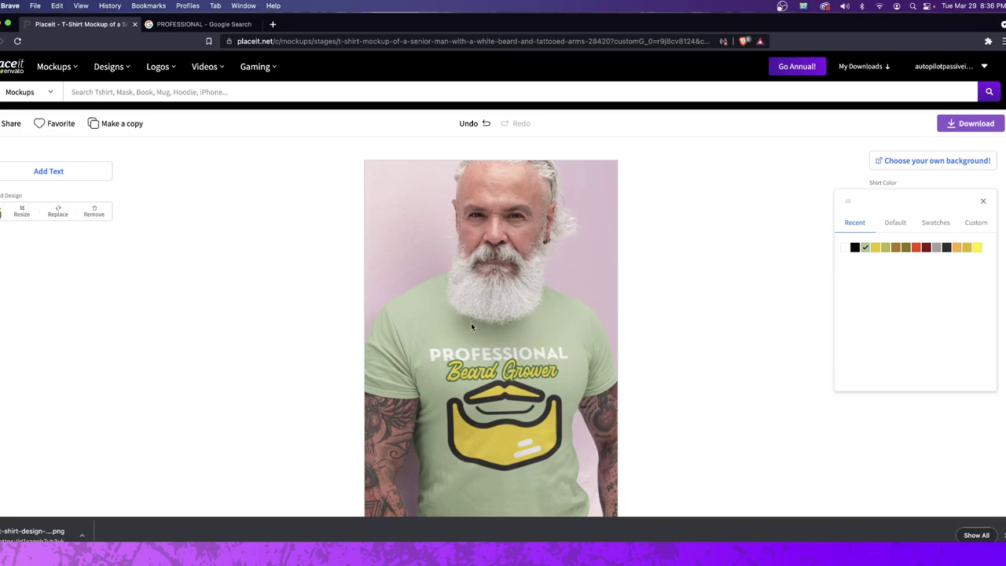
{"action": "scroll", "coordinate": [616, 311], "scroll_direction": "down", "scroll_amount": 2}
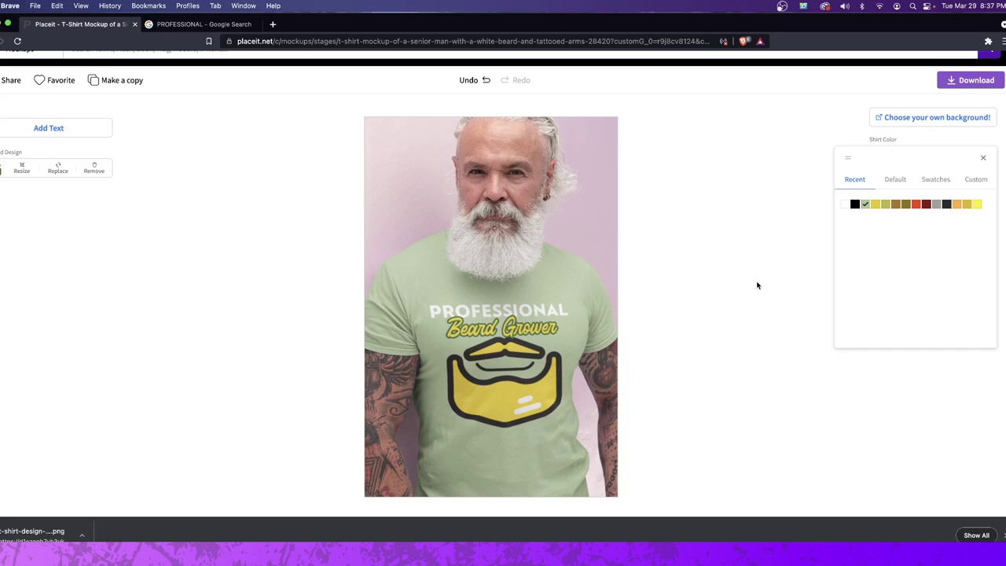
{"action": "left_click", "coordinate": [705, 261]}
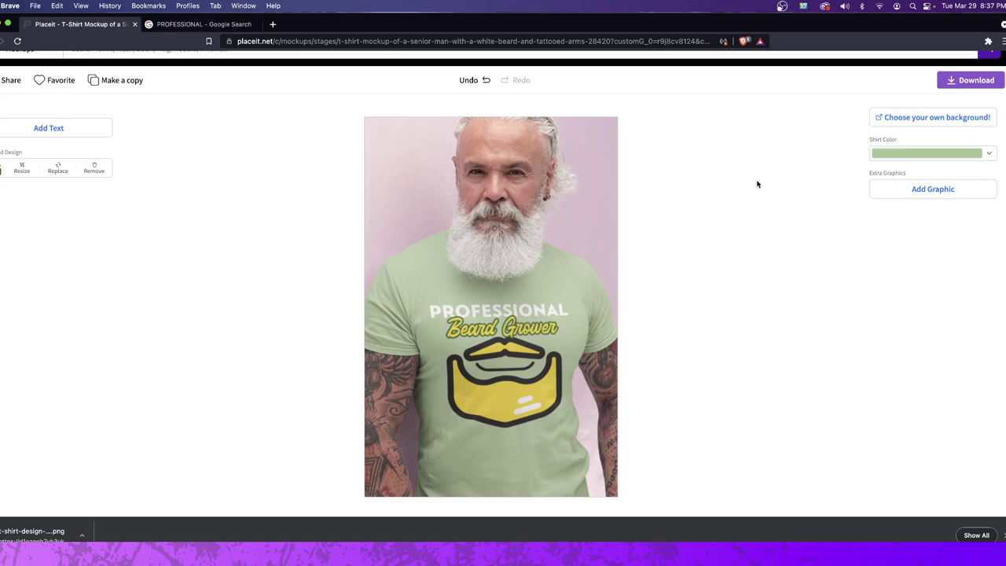
Step: Return to the "beard model" search results and look through further T-shirt mockups of bearded men
{"action": "key", "text": "super+bracketleft"}
{"action": "key", "text": "super+bracketleft"}
{"action": "key", "text": "super+bracketleft"}
{"action": "key", "text": "super+bracketleft"}
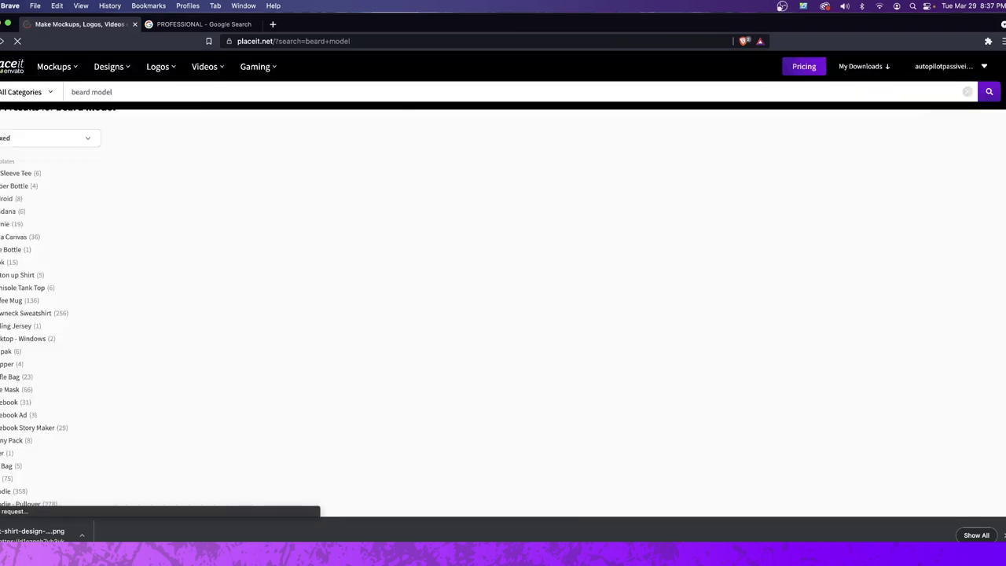
{"action": "scroll", "coordinate": [779, 330], "scroll_direction": "down", "scroll_amount": 5}
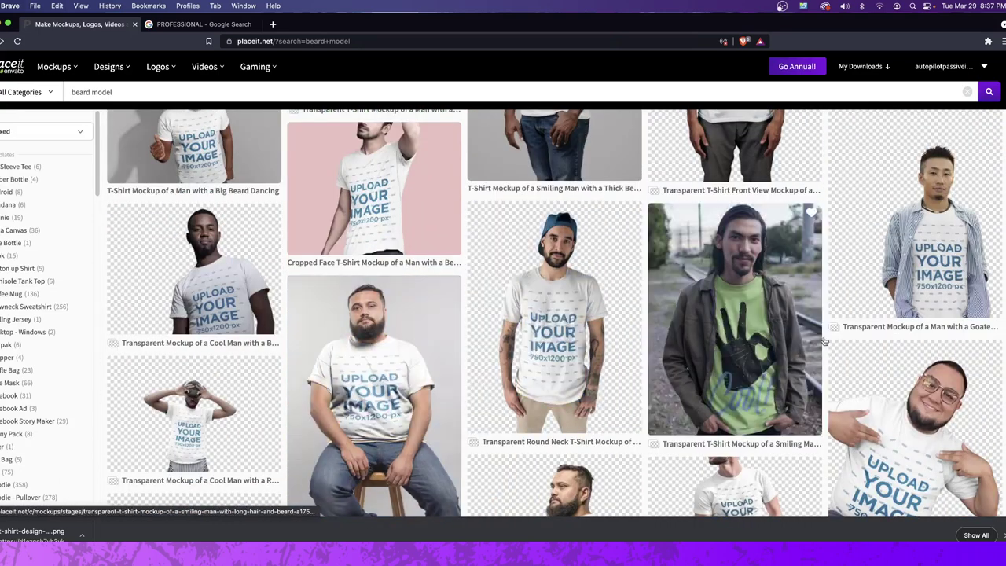
Step: Look through the "beard model" search results for another bearded-man T-shirt mockup
{"action": "scroll", "coordinate": [704, 334], "scroll_direction": "down", "scroll_amount": 5}
{"action": "scroll", "coordinate": [705, 334], "scroll_direction": "down", "scroll_amount": 5}
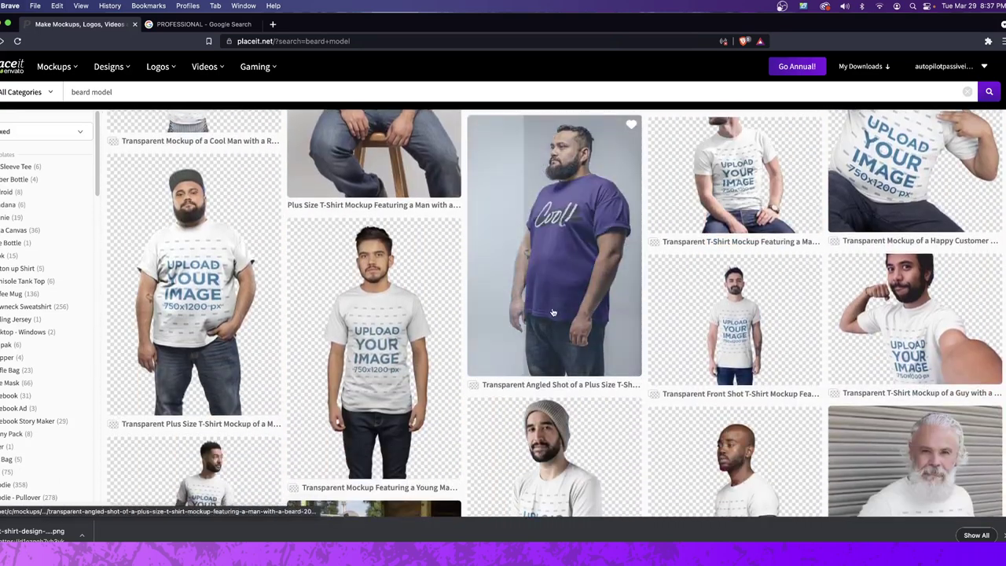
{"action": "scroll", "coordinate": [673, 351], "scroll_direction": "down", "scroll_amount": 8}
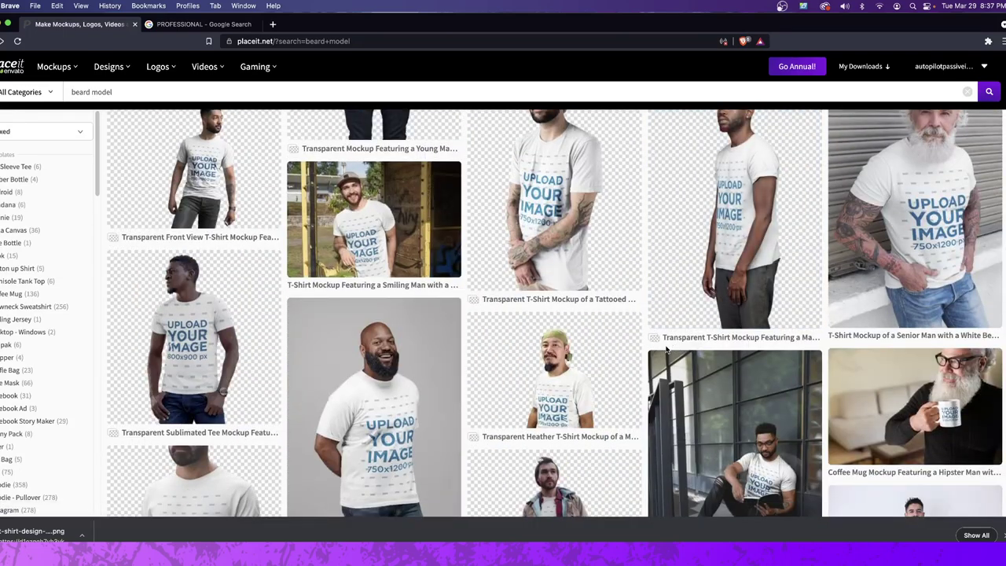
{"action": "scroll", "coordinate": [645, 330], "scroll_direction": "down", "scroll_amount": 8}
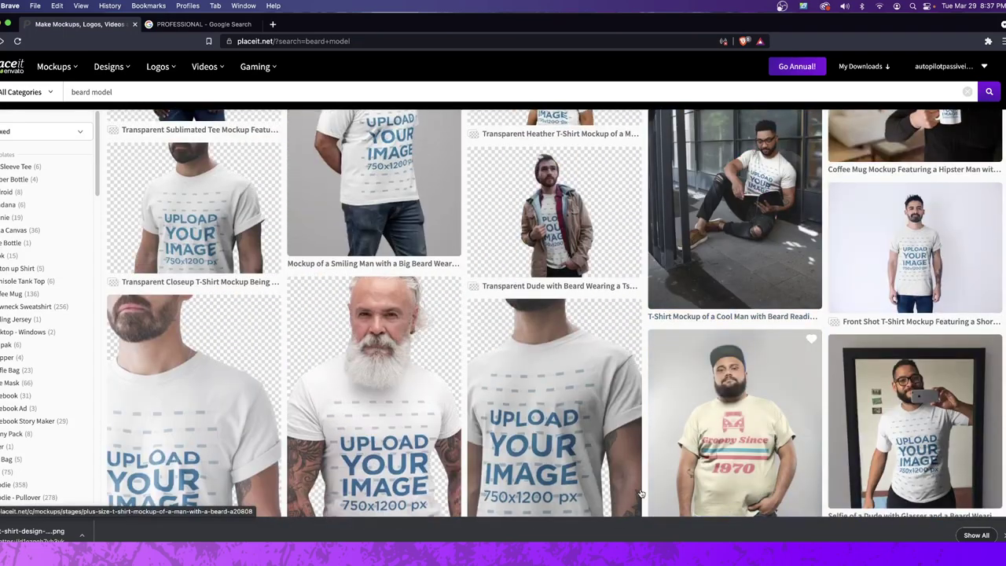
{"action": "scroll", "coordinate": [556, 472], "scroll_direction": "down", "scroll_amount": 3}
{"action": "scroll", "coordinate": [511, 393], "scroll_direction": "up", "scroll_amount": 3}
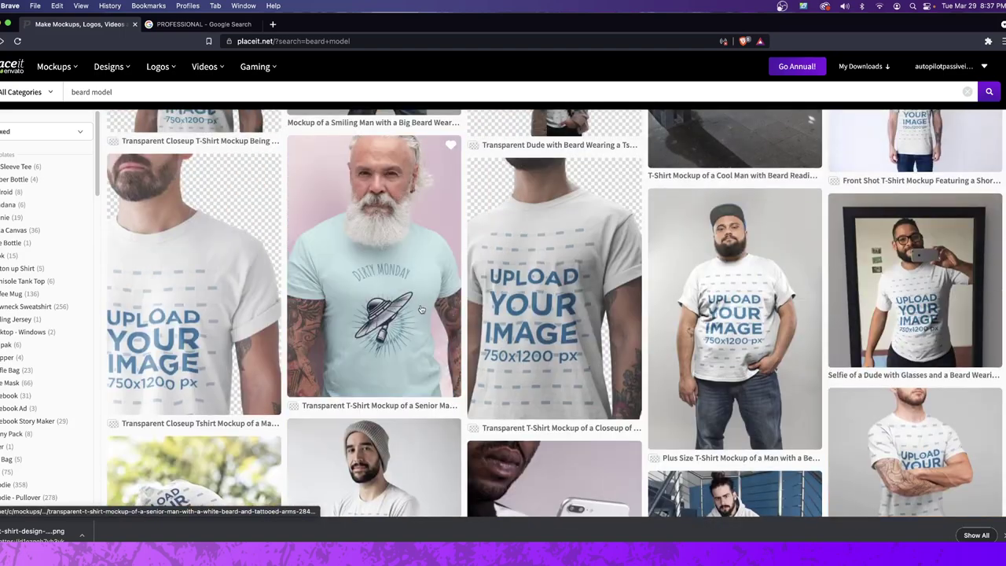
{"action": "scroll", "coordinate": [401, 320], "scroll_direction": "down", "scroll_amount": 8}
{"action": "scroll", "coordinate": [664, 310], "scroll_direction": "down", "scroll_amount": 10}
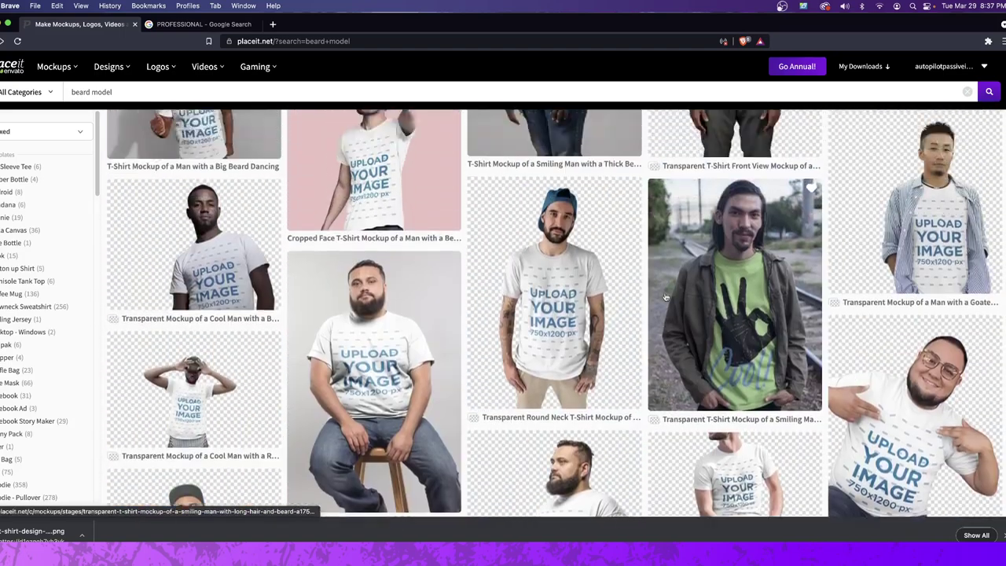
{"action": "scroll", "coordinate": [640, 302], "scroll_direction": "up", "scroll_amount": 15}
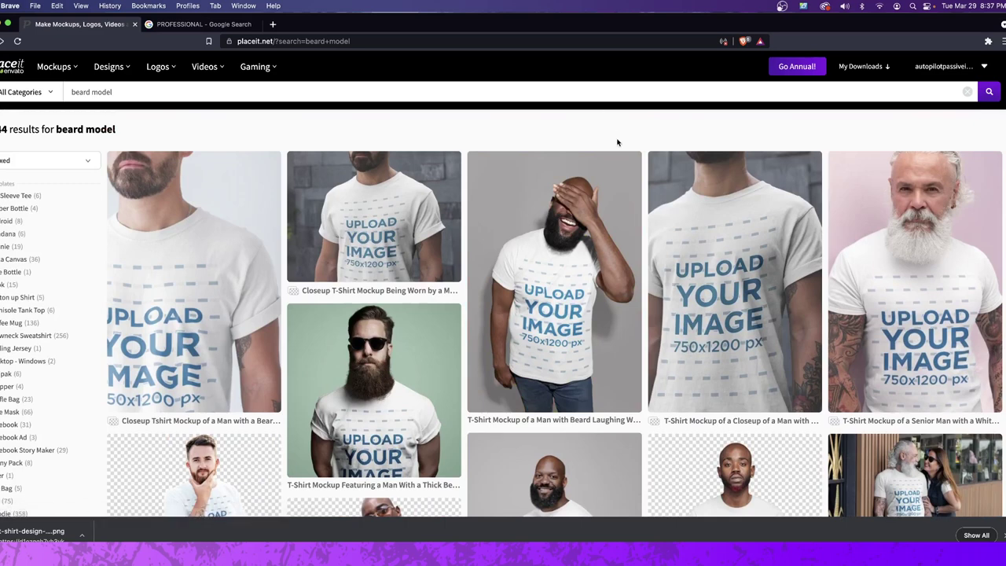
Step: Open the T-shirt mockup featuring the man with a thick beard and dark sunglasses
{"action": "left_click", "coordinate": [380, 356]}
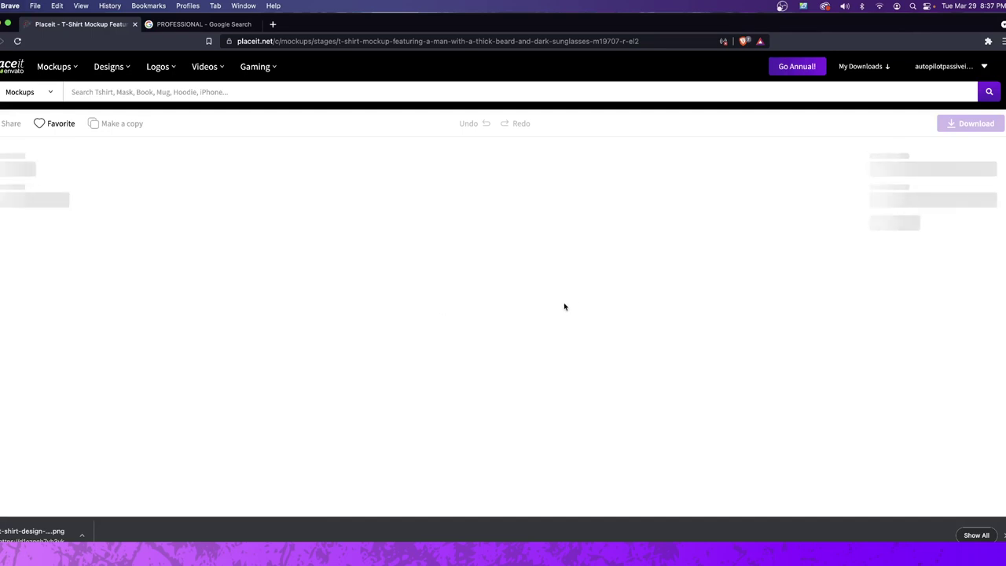
{"action": "scroll", "coordinate": [664, 259], "scroll_direction": "down", "scroll_amount": 3}
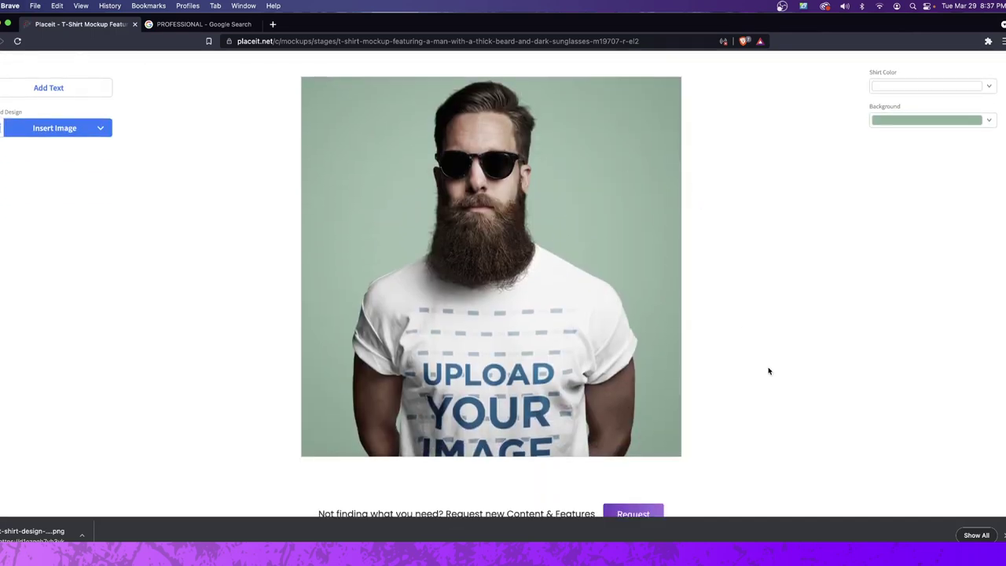
{"action": "scroll", "coordinate": [431, 337], "scroll_direction": "up", "scroll_amount": 1}
{"action": "scroll", "coordinate": [503, 283], "scroll_direction": "up", "scroll_amount": 1}
Step: Upload the T-shirt design PNG from the Desktop to the mockup, move it higher in the print area and crop it
{"action": "left_click", "coordinate": [55, 178]}
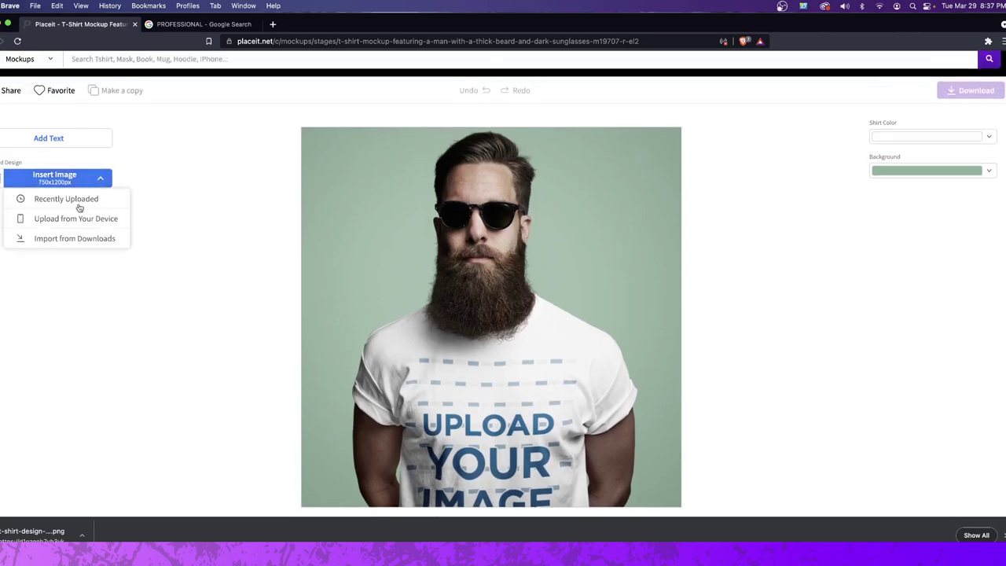
{"action": "left_click", "coordinate": [66, 218]}
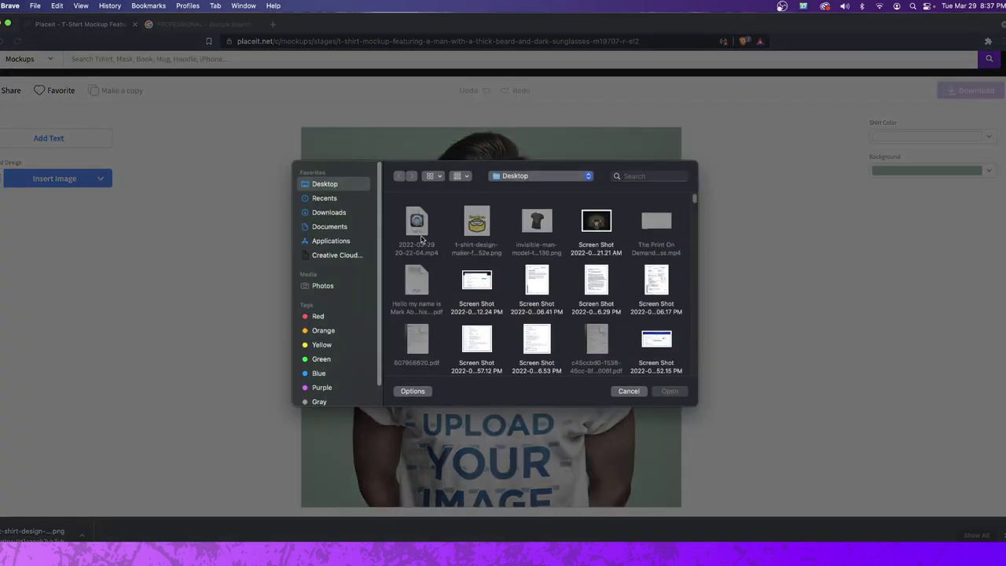
{"action": "left_click", "coordinate": [477, 222]}
{"action": "left_click", "coordinate": [670, 389]}
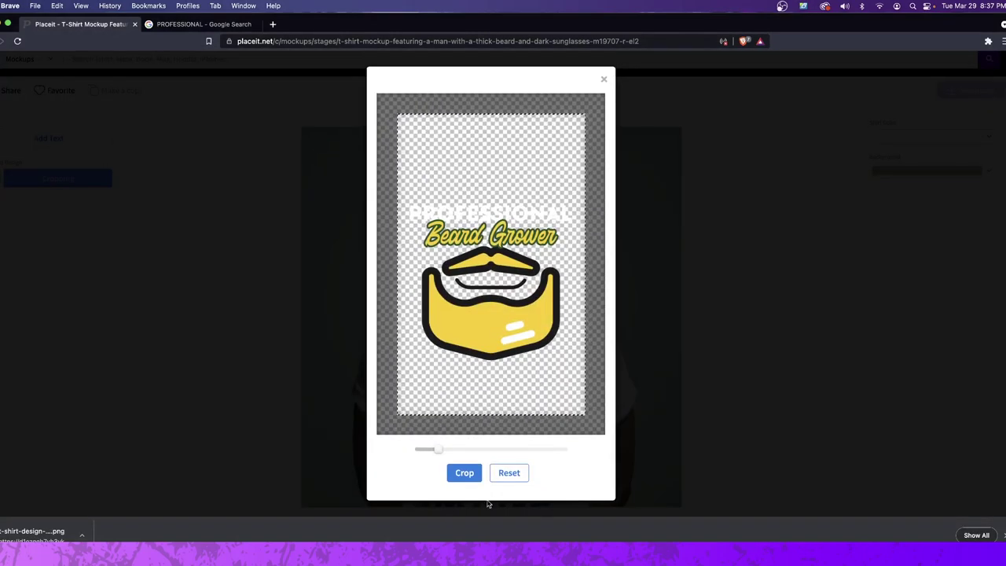
{"action": "left_click_drag", "start_coordinate": [481, 196], "coordinate": [479, 118]}
{"action": "left_click", "coordinate": [464, 472]}
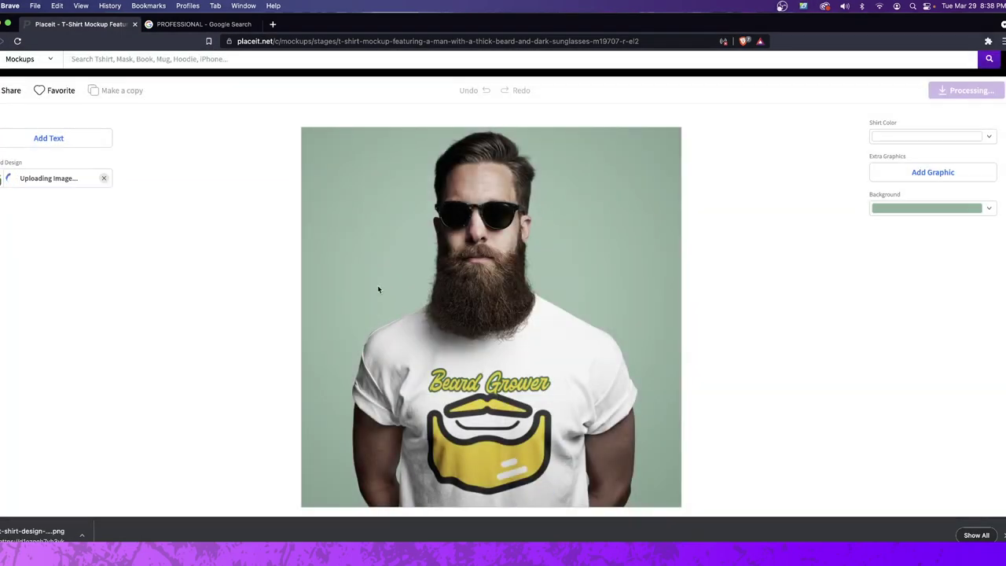
Step: Try black on the sunglasses model's shirt, set it to yellow-green from the recent colours and inspect the mockup
{"action": "left_click", "coordinate": [889, 139]}
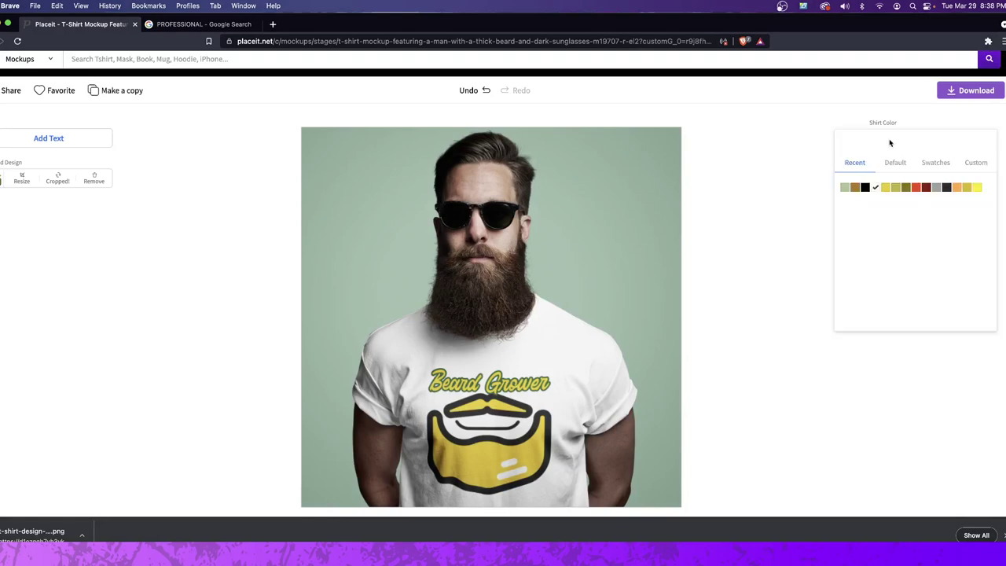
{"action": "left_click", "coordinate": [865, 187]}
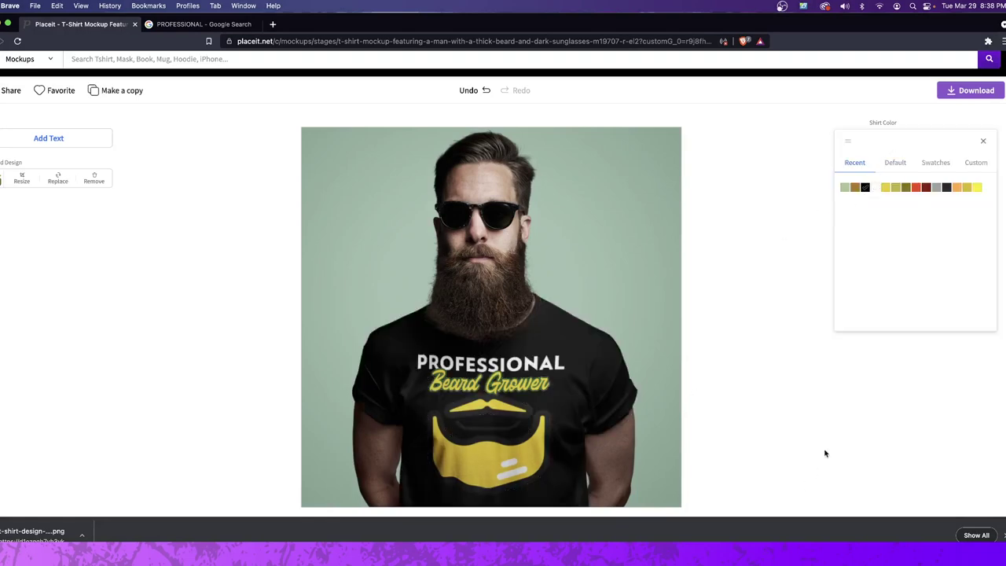
{"action": "left_click", "coordinate": [896, 189]}
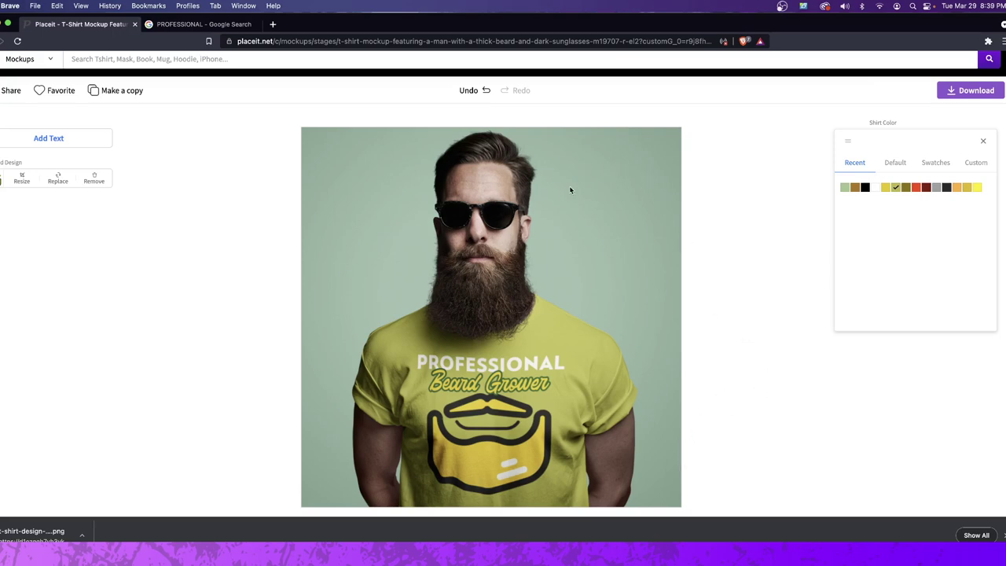
{"action": "left_click", "coordinate": [981, 142]}
{"action": "scroll", "coordinate": [707, 236], "scroll_direction": "down", "scroll_amount": 10}
{"action": "scroll", "coordinate": [561, 228], "scroll_direction": "up", "scroll_amount": 12}
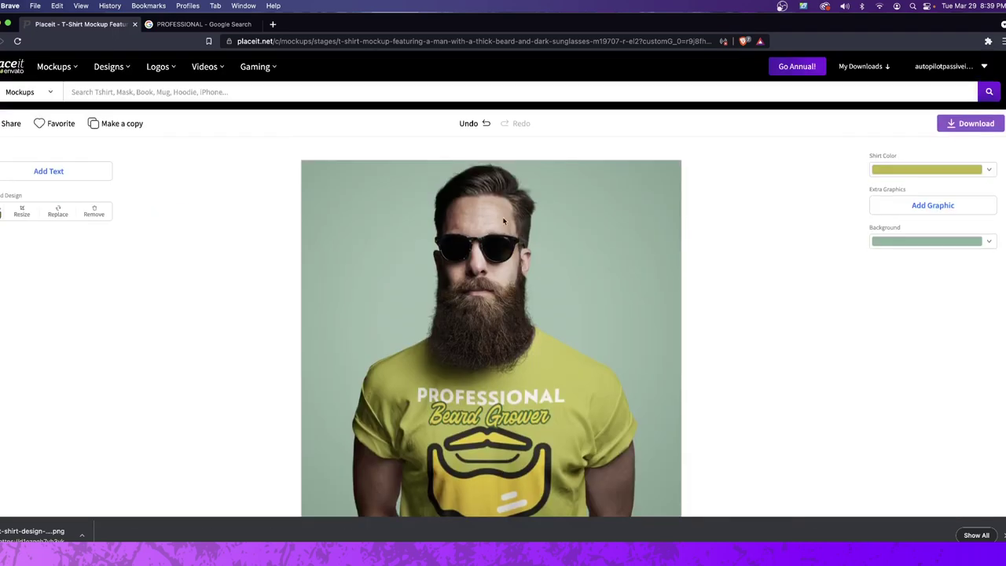
{"action": "scroll", "coordinate": [561, 227], "scroll_direction": "down", "scroll_amount": 3}
{"action": "scroll", "coordinate": [605, 330], "scroll_direction": "up", "scroll_amount": 3}
Step: Search the web for "whiteboard" in a new tab and open Tutorialspoint's Free Online Whiteboard
{"action": "left_click", "coordinate": [273, 23]}
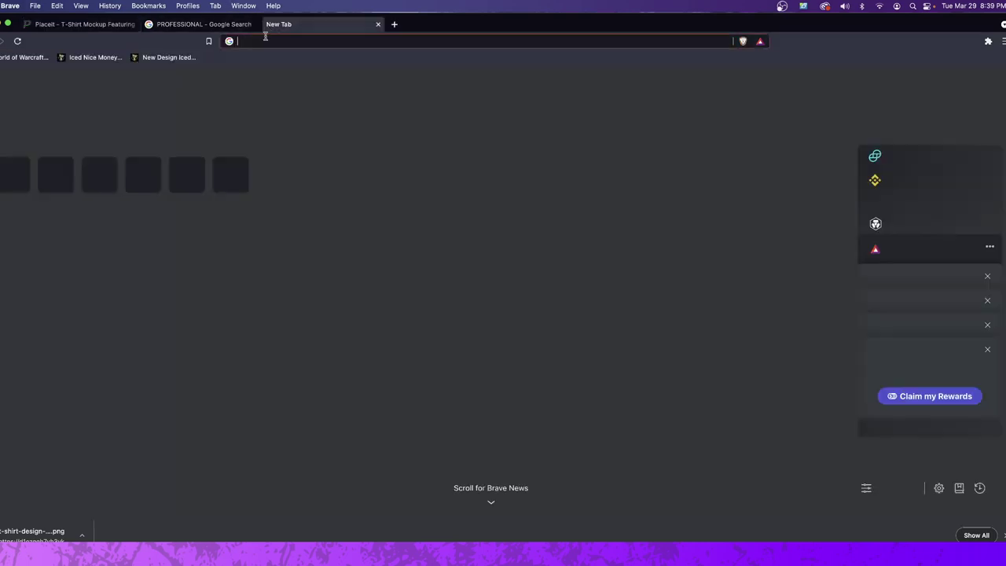
{"action": "type", "text": "whiteboard"}
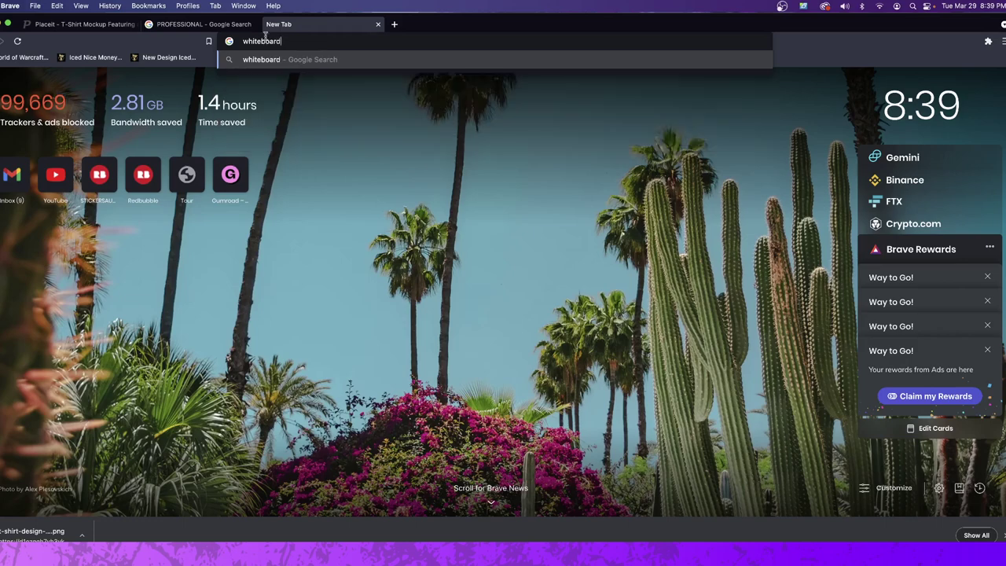
{"action": "key", "text": "Return"}
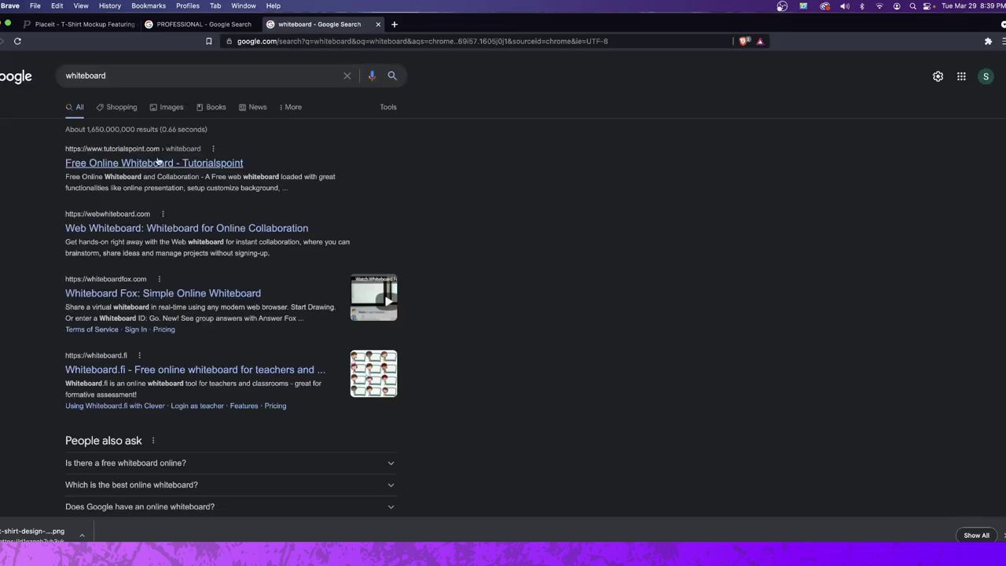
{"action": "left_click", "coordinate": [160, 161]}
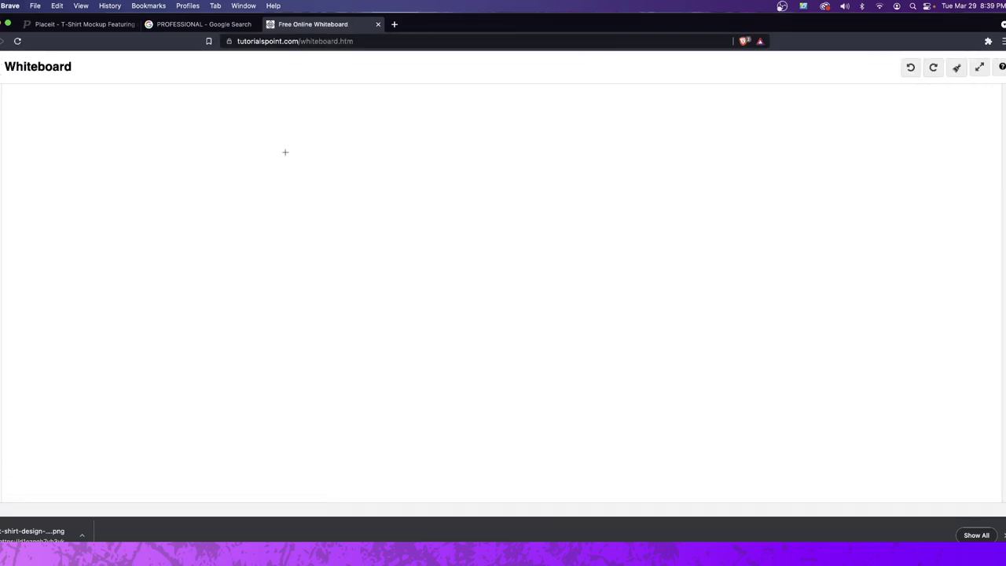
{"action": "mouse_move", "coordinate": [426, 109]}
{"action": "left_mouse_down"}
{"action": "mouse_move", "coordinate": [433, 165]}
{"action": "mouse_move", "coordinate": [612, 161]}
{"action": "mouse_move", "coordinate": [604, 112]}
{"action": "mouse_move", "coordinate": [558, 96]}
{"action": "mouse_move", "coordinate": [423, 103]}
{"action": "mouse_move", "coordinate": [474, 154]}
{"action": "mouse_move", "coordinate": [482, 132]}
{"action": "mouse_move", "coordinate": [516, 146]}
{"action": "left_mouse_up"}
{"action": "mouse_move", "coordinate": [503, 127]}
{"action": "left_mouse_down"}
{"action": "mouse_move", "coordinate": [522, 124]}
{"action": "mouse_move", "coordinate": [554, 153]}
{"action": "left_mouse_up"}
{"action": "mouse_move", "coordinate": [565, 111]}
{"action": "left_mouse_down"}
{"action": "mouse_move", "coordinate": [564, 135]}
{"action": "mouse_move", "coordinate": [570, 118]}
{"action": "left_mouse_up"}
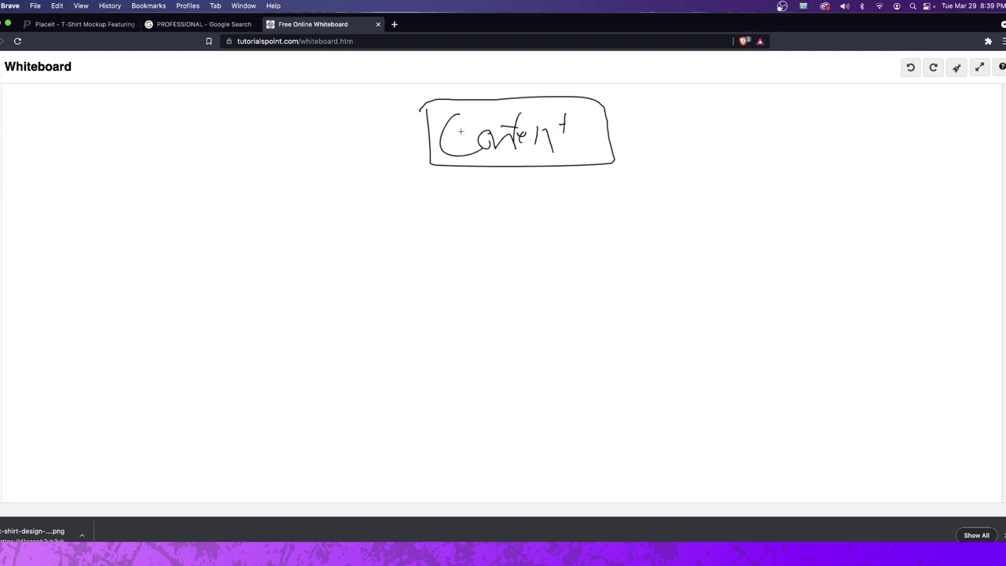
{"action": "left_click", "coordinate": [17, 41]}
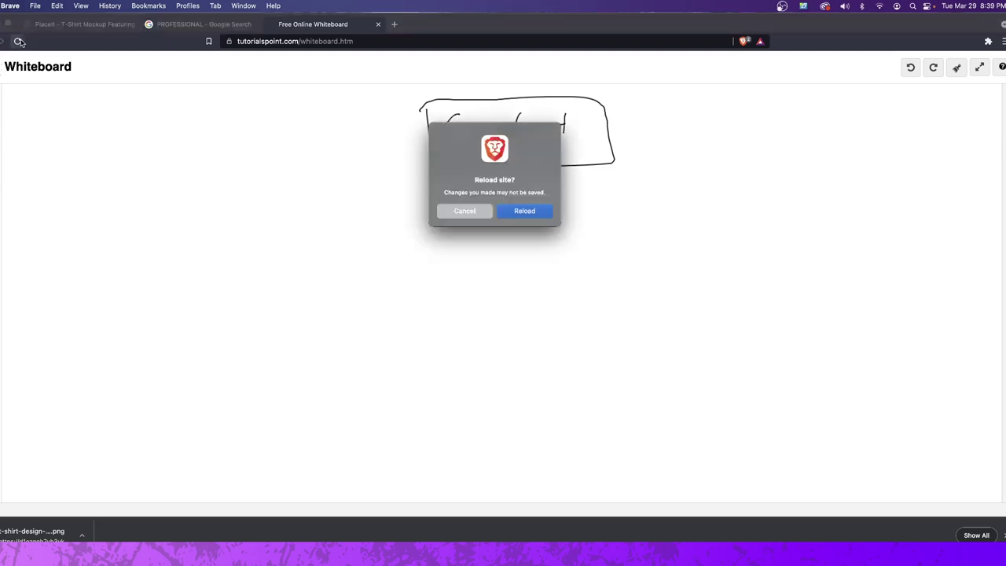
{"action": "left_click", "coordinate": [528, 209]}
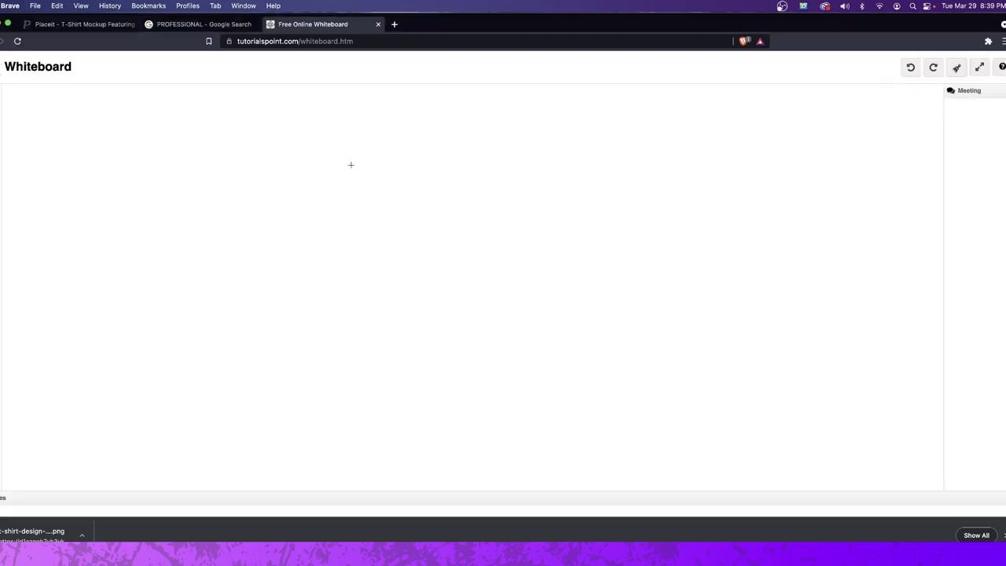
Step: Handwrite "Store" near the upper middle of the whiteboard and draw a box around it
{"action": "mouse_move", "coordinate": [470, 104]}
{"action": "left_mouse_down"}
{"action": "mouse_move", "coordinate": [442, 142]}
{"action": "mouse_move", "coordinate": [473, 137]}
{"action": "left_mouse_up"}
{"action": "mouse_move", "coordinate": [467, 121]}
{"action": "left_mouse_down"}
{"action": "mouse_move", "coordinate": [487, 119]}
{"action": "mouse_move", "coordinate": [497, 135]}
{"action": "mouse_move", "coordinate": [511, 124]}
{"action": "mouse_move", "coordinate": [530, 143]}
{"action": "left_mouse_up"}
{"action": "mouse_move", "coordinate": [412, 97]}
{"action": "left_mouse_down"}
{"action": "mouse_move", "coordinate": [410, 169]}
{"action": "mouse_move", "coordinate": [561, 157]}
{"action": "mouse_move", "coordinate": [580, 123]}
{"action": "mouse_move", "coordinate": [532, 96]}
{"action": "mouse_move", "coordinate": [407, 97]}
{"action": "left_mouse_up"}
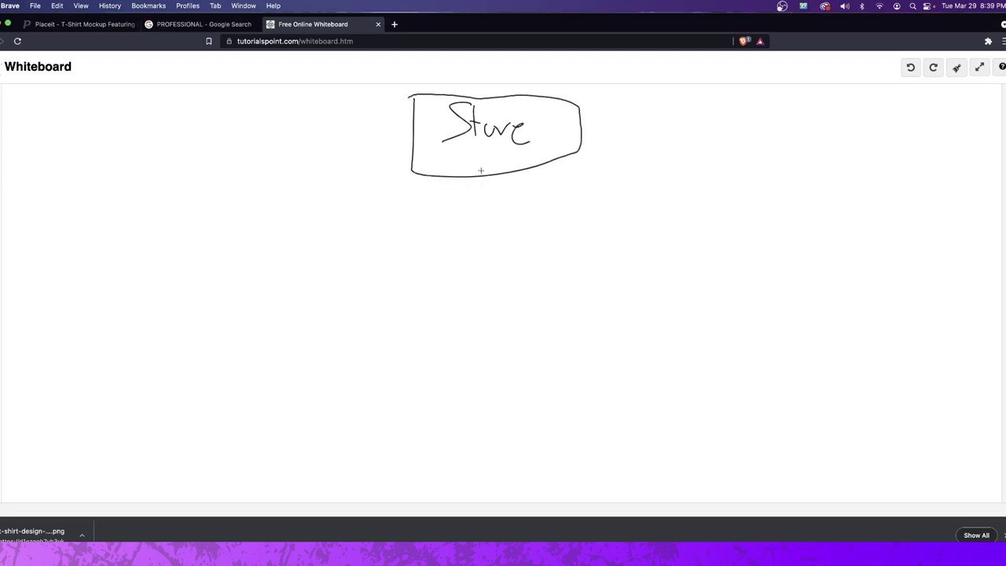
Step: Draw a wide box linked by a line below "Store", label it "Content", and add short strokes beside the Store box
{"action": "mouse_move", "coordinate": [494, 175]}
{"action": "left_mouse_down"}
{"action": "mouse_move", "coordinate": [494, 217]}
{"action": "mouse_move", "coordinate": [212, 206]}
{"action": "mouse_move", "coordinate": [276, 299]}
{"action": "mouse_move", "coordinate": [766, 298]}
{"action": "mouse_move", "coordinate": [753, 168]}
{"action": "mouse_move", "coordinate": [593, 219]}
{"action": "mouse_move", "coordinate": [489, 218]}
{"action": "left_mouse_up"}
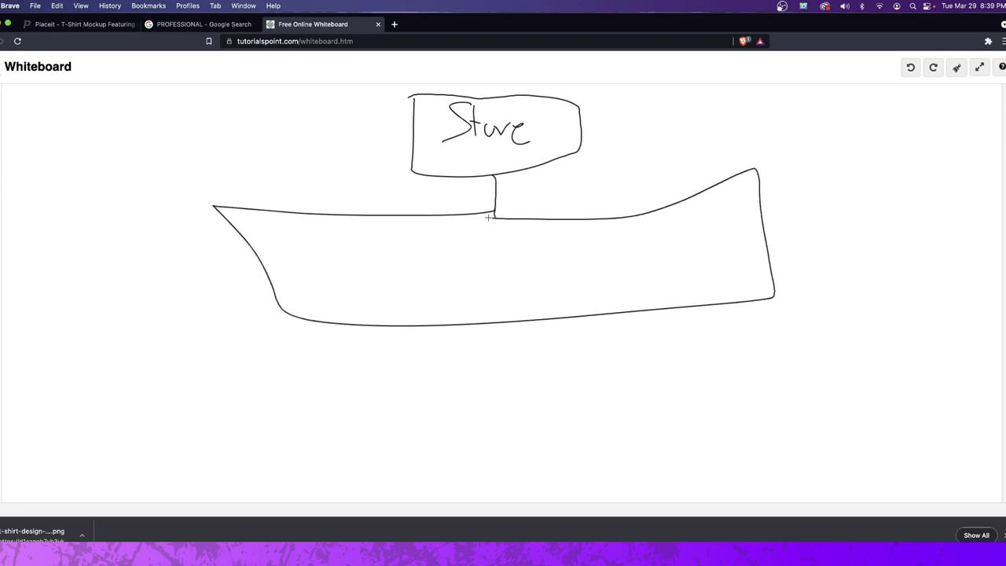
{"action": "mouse_move", "coordinate": [396, 260]}
{"action": "left_mouse_down"}
{"action": "mouse_move", "coordinate": [393, 301]}
{"action": "mouse_move", "coordinate": [417, 284]}
{"action": "mouse_move", "coordinate": [429, 297]}
{"action": "left_mouse_up"}
{"action": "left_click_drag", "start_coordinate": [448, 249], "coordinate": [449, 282]}
{"action": "mouse_move", "coordinate": [439, 267]}
{"action": "left_mouse_down"}
{"action": "mouse_move", "coordinate": [483, 264]}
{"action": "mouse_move", "coordinate": [497, 290]}
{"action": "left_mouse_up"}
{"action": "mouse_move", "coordinate": [519, 275]}
{"action": "left_mouse_down"}
{"action": "mouse_move", "coordinate": [520, 286]}
{"action": "mouse_move", "coordinate": [556, 285]}
{"action": "left_mouse_up"}
{"action": "mouse_move", "coordinate": [574, 234]}
{"action": "left_mouse_down"}
{"action": "mouse_move", "coordinate": [567, 299]}
{"action": "mouse_move", "coordinate": [592, 280]}
{"action": "left_mouse_up"}
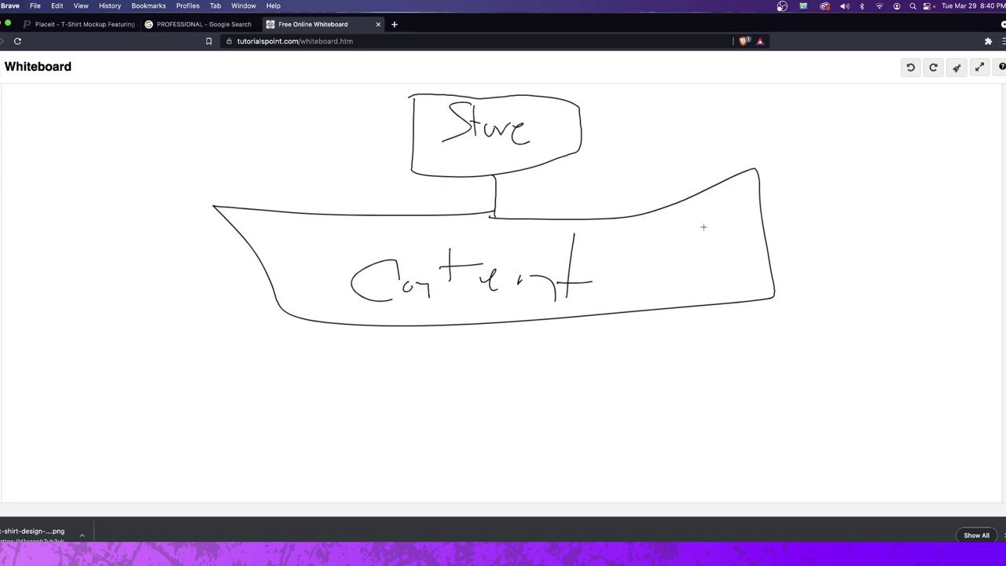
{"action": "mouse_move", "coordinate": [609, 110]}
{"action": "left_mouse_down"}
{"action": "mouse_move", "coordinate": [610, 135]}
{"action": "mouse_move", "coordinate": [619, 103]}
{"action": "mouse_move", "coordinate": [620, 135]}
{"action": "left_mouse_up"}
{"action": "left_click_drag", "start_coordinate": [597, 211], "coordinate": [588, 156]}
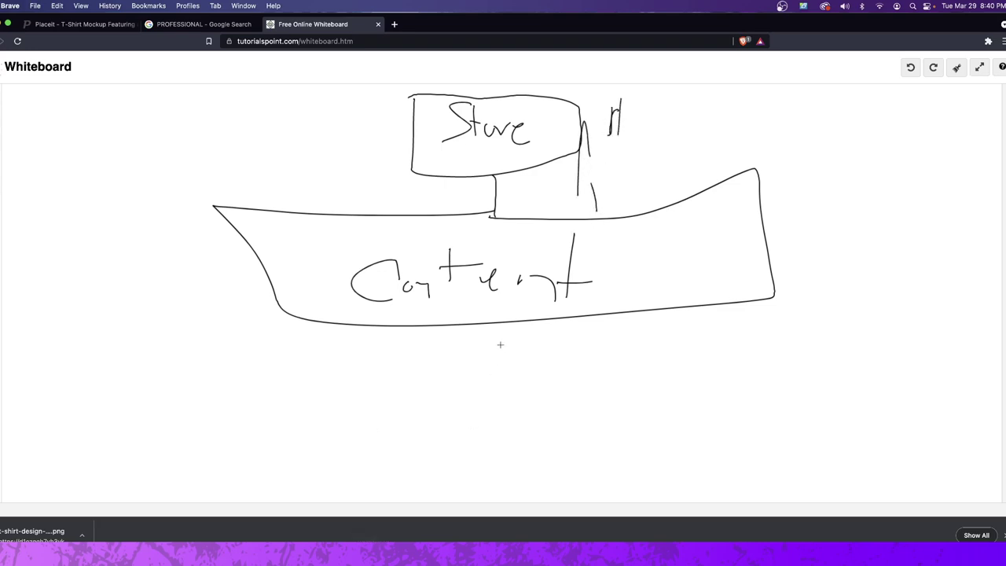
Step: Draw a full-width band labelled "Customer" below "Content", linked by a line, with arrows leading up to Content and Store
{"action": "mouse_move", "coordinate": [495, 324]}
{"action": "left_mouse_down"}
{"action": "mouse_move", "coordinate": [493, 391]}
{"action": "mouse_move", "coordinate": [291, 404]}
{"action": "mouse_move", "coordinate": [3, 399]}
{"action": "left_mouse_up"}
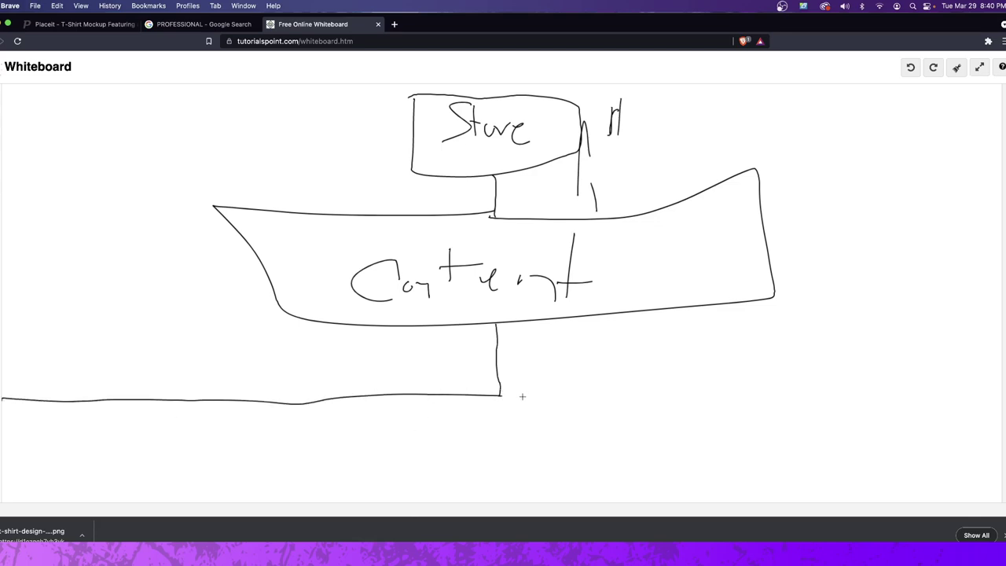
{"action": "mouse_move", "coordinate": [504, 395]}
{"action": "left_mouse_down"}
{"action": "mouse_move", "coordinate": [1002, 387]}
{"action": "mouse_move", "coordinate": [994, 502]}
{"action": "left_mouse_up"}
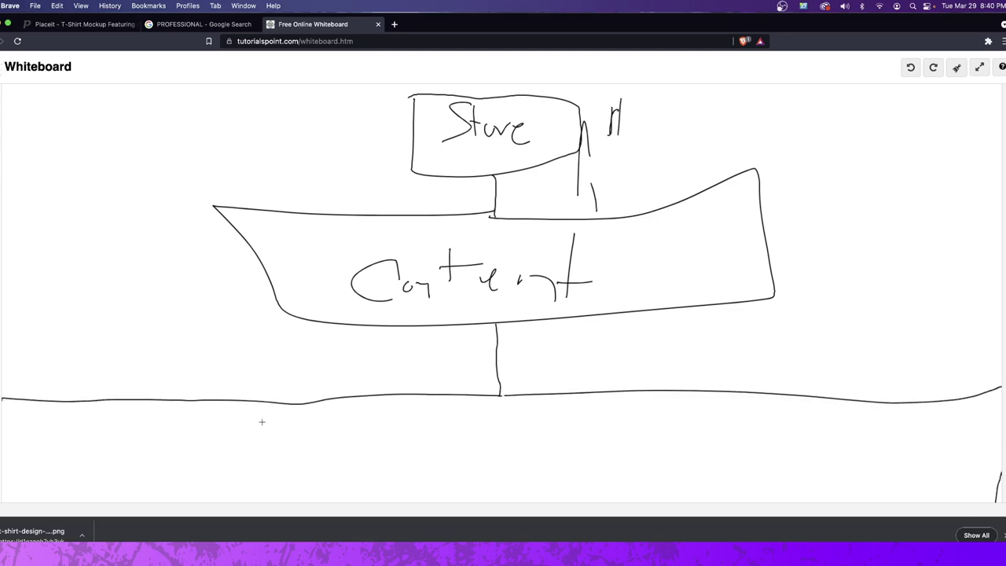
{"action": "mouse_move", "coordinate": [7, 397]}
{"action": "left_mouse_down"}
{"action": "mouse_move", "coordinate": [19, 486]}
{"action": "mouse_move", "coordinate": [499, 508]}
{"action": "mouse_move", "coordinate": [1001, 473]}
{"action": "left_mouse_up"}
{"action": "left_click_drag", "start_coordinate": [409, 413], "coordinate": [354, 528]}
{"action": "left_click_drag", "start_coordinate": [425, 454], "coordinate": [474, 452]}
{"action": "mouse_move", "coordinate": [497, 391]}
{"action": "left_mouse_down"}
{"action": "mouse_move", "coordinate": [488, 480]}
{"action": "mouse_move", "coordinate": [519, 433]}
{"action": "mouse_move", "coordinate": [523, 447]}
{"action": "mouse_move", "coordinate": [550, 450]}
{"action": "mouse_move", "coordinate": [567, 472]}
{"action": "mouse_move", "coordinate": [588, 452]}
{"action": "mouse_move", "coordinate": [571, 466]}
{"action": "left_mouse_up"}
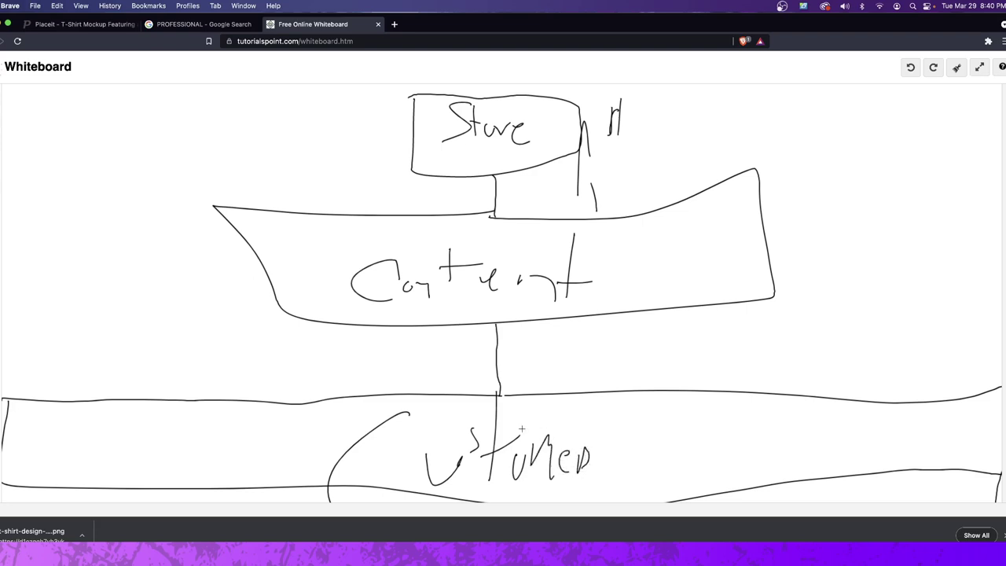
{"action": "mouse_move", "coordinate": [834, 376]}
{"action": "left_mouse_down"}
{"action": "mouse_move", "coordinate": [794, 272]}
{"action": "mouse_move", "coordinate": [794, 288]}
{"action": "mouse_move", "coordinate": [854, 205]}
{"action": "mouse_move", "coordinate": [700, 113]}
{"action": "mouse_move", "coordinate": [674, 123]}
{"action": "mouse_move", "coordinate": [694, 115]}
{"action": "left_mouse_up"}
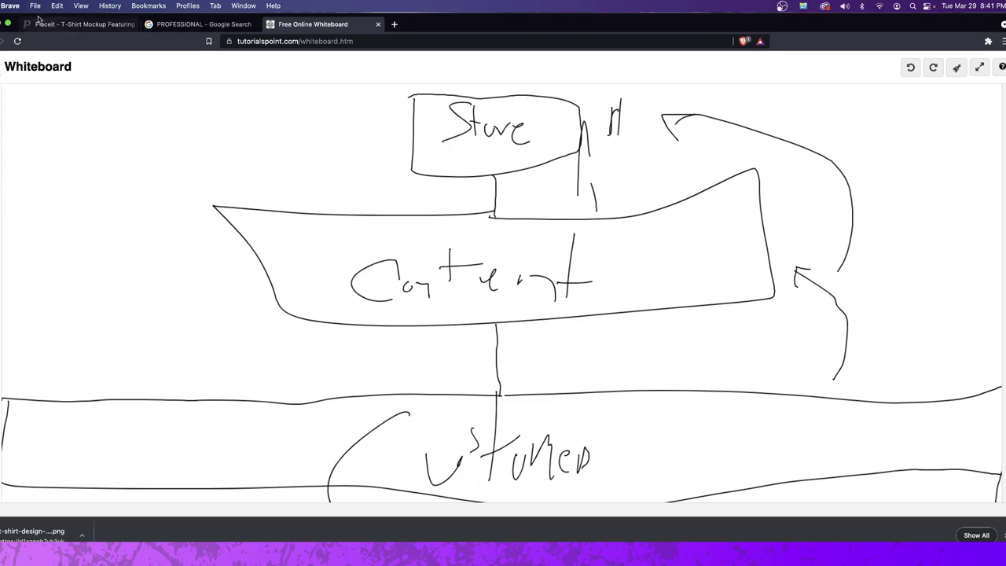
Step: Switch to the Placeit mockup and review the design on the yellow-green shirt
{"action": "left_click", "coordinate": [61, 25]}
{"action": "scroll", "coordinate": [470, 216], "scroll_direction": "down", "scroll_amount": 5}
{"action": "scroll", "coordinate": [566, 166], "scroll_direction": "up", "scroll_amount": 5}
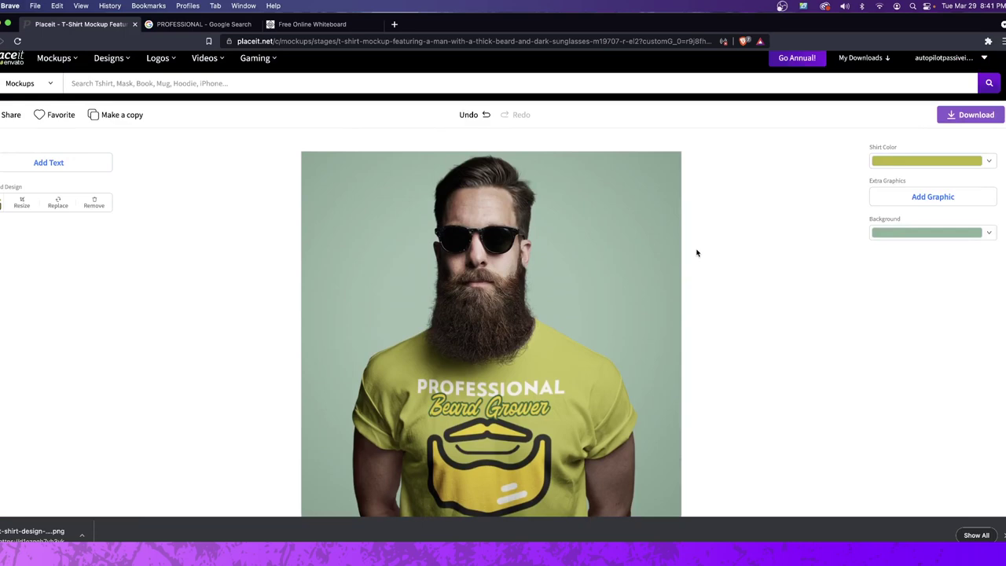
Step: Return to the whiteboard and draw a tall upward arrow beside the Content box, labelled "Sales" with a short handwritten note and curve beneath
{"action": "left_click", "coordinate": [344, 25]}
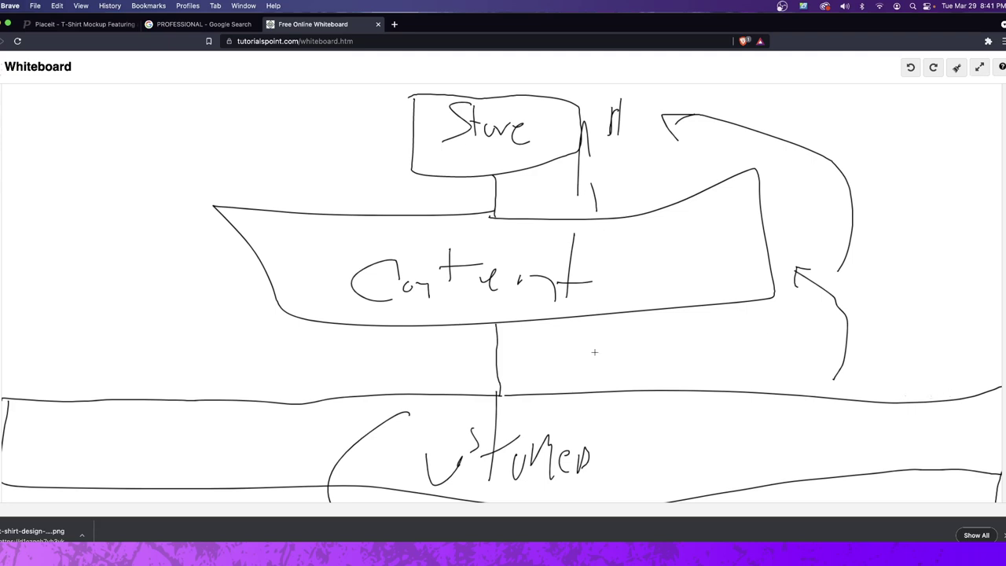
{"action": "left_click_drag", "start_coordinate": [158, 358], "coordinate": [131, 94]}
{"action": "mouse_move", "coordinate": [104, 149]}
{"action": "left_mouse_down"}
{"action": "mouse_move", "coordinate": [153, 94]}
{"action": "mouse_move", "coordinate": [180, 106]}
{"action": "mouse_move", "coordinate": [188, 144]}
{"action": "mouse_move", "coordinate": [217, 141]}
{"action": "left_mouse_up"}
{"action": "left_click_drag", "start_coordinate": [228, 118], "coordinate": [226, 143]}
{"action": "mouse_move", "coordinate": [228, 137]}
{"action": "left_mouse_down"}
{"action": "mouse_move", "coordinate": [239, 132]}
{"action": "mouse_move", "coordinate": [234, 146]}
{"action": "left_mouse_up"}
{"action": "left_click_drag", "start_coordinate": [250, 132], "coordinate": [240, 155]}
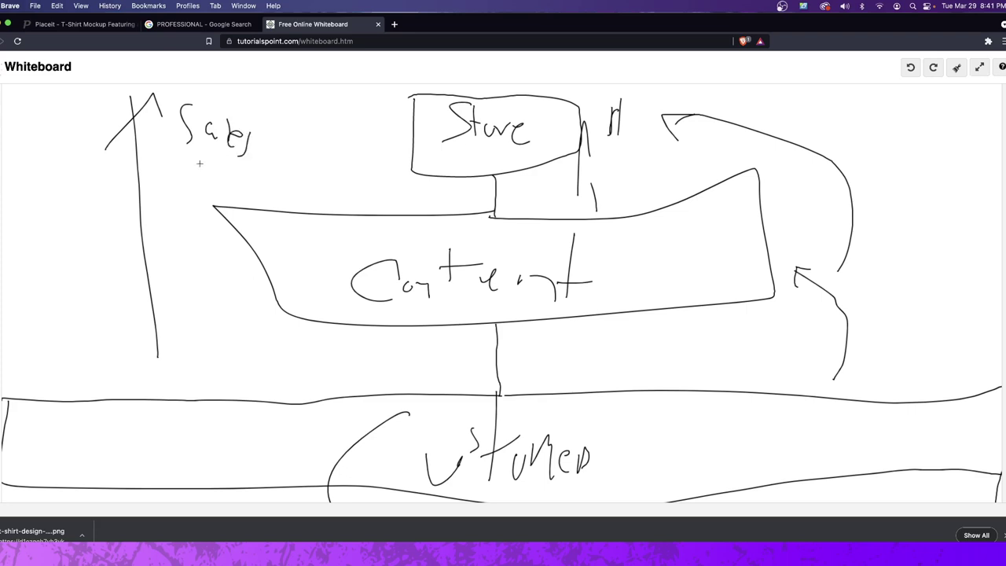
{"action": "left_click_drag", "start_coordinate": [173, 170], "coordinate": [170, 194]}
{"action": "mouse_move", "coordinate": [174, 175]}
{"action": "left_mouse_down"}
{"action": "mouse_move", "coordinate": [196, 182]}
{"action": "mouse_move", "coordinate": [103, 245]}
{"action": "left_mouse_up"}
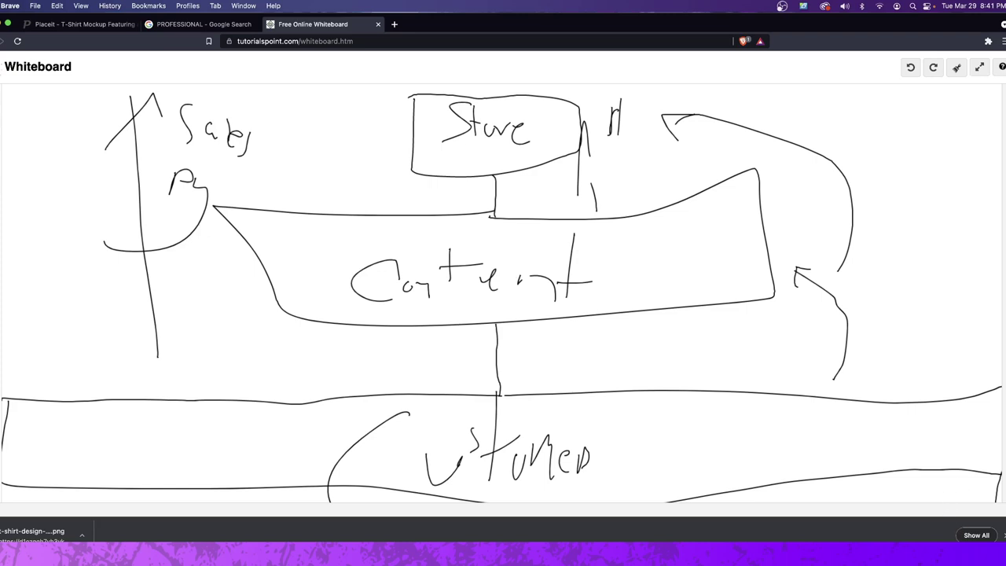
Step: With the downloads bar closed, handwrite "Ig / blog" and "Email" beside the curved arrows and draw a vertical line from Customer up into Content
{"action": "left_click", "coordinate": [1002, 535]}
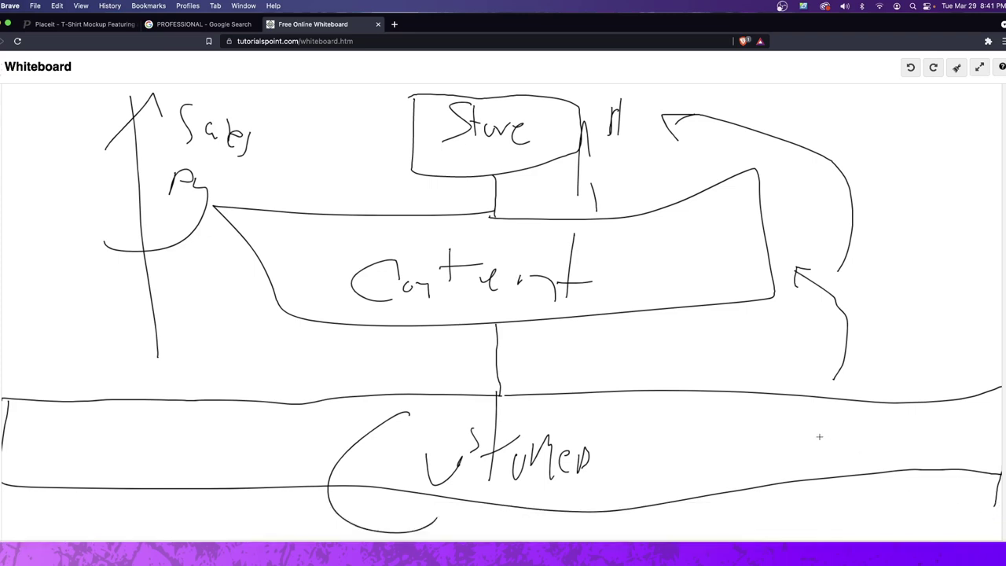
{"action": "mouse_move", "coordinate": [833, 99]}
{"action": "left_mouse_down"}
{"action": "mouse_move", "coordinate": [847, 96]}
{"action": "mouse_move", "coordinate": [840, 128]}
{"action": "left_mouse_up"}
{"action": "mouse_move", "coordinate": [847, 125]}
{"action": "left_mouse_down"}
{"action": "mouse_move", "coordinate": [860, 132]}
{"action": "mouse_move", "coordinate": [850, 185]}
{"action": "left_mouse_up"}
{"action": "mouse_move", "coordinate": [896, 107]}
{"action": "left_mouse_down"}
{"action": "mouse_move", "coordinate": [880, 152]}
{"action": "mouse_move", "coordinate": [892, 172]}
{"action": "left_mouse_up"}
{"action": "mouse_move", "coordinate": [908, 125]}
{"action": "left_mouse_down"}
{"action": "mouse_move", "coordinate": [931, 189]}
{"action": "mouse_move", "coordinate": [910, 198]}
{"action": "mouse_move", "coordinate": [892, 261]}
{"action": "left_mouse_up"}
{"action": "left_click_drag", "start_coordinate": [902, 228], "coordinate": [909, 245]}
{"action": "left_click_drag", "start_coordinate": [892, 259], "coordinate": [957, 251]}
{"action": "left_click_drag", "start_coordinate": [969, 212], "coordinate": [954, 272]}
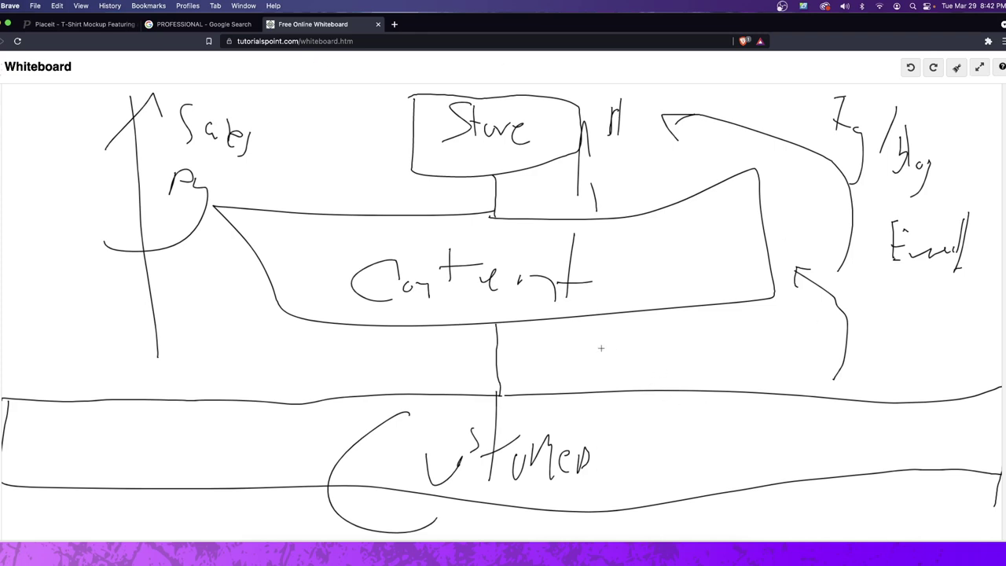
{"action": "left_click_drag", "start_coordinate": [590, 417], "coordinate": [584, 292]}
Step: Switch to the Placeit mockup to review the full shirt design on the bearded model, and return to the whiteboard
{"action": "left_click", "coordinate": [82, 23]}
{"action": "scroll", "coordinate": [572, 351], "scroll_direction": "down", "scroll_amount": 2}
{"action": "scroll", "coordinate": [573, 351], "scroll_direction": "up", "scroll_amount": 2}
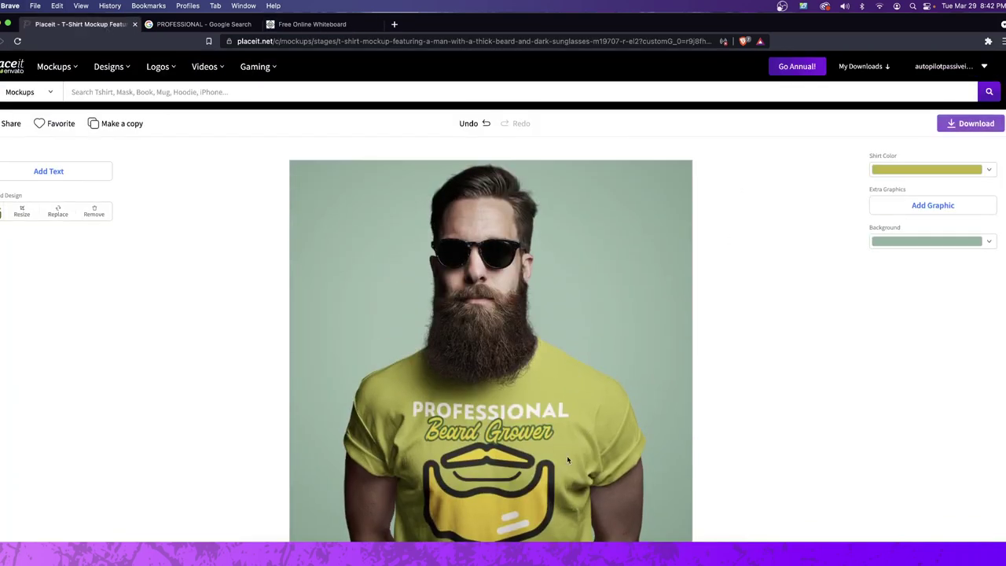
{"action": "scroll", "coordinate": [573, 351], "scroll_direction": "down", "scroll_amount": 2}
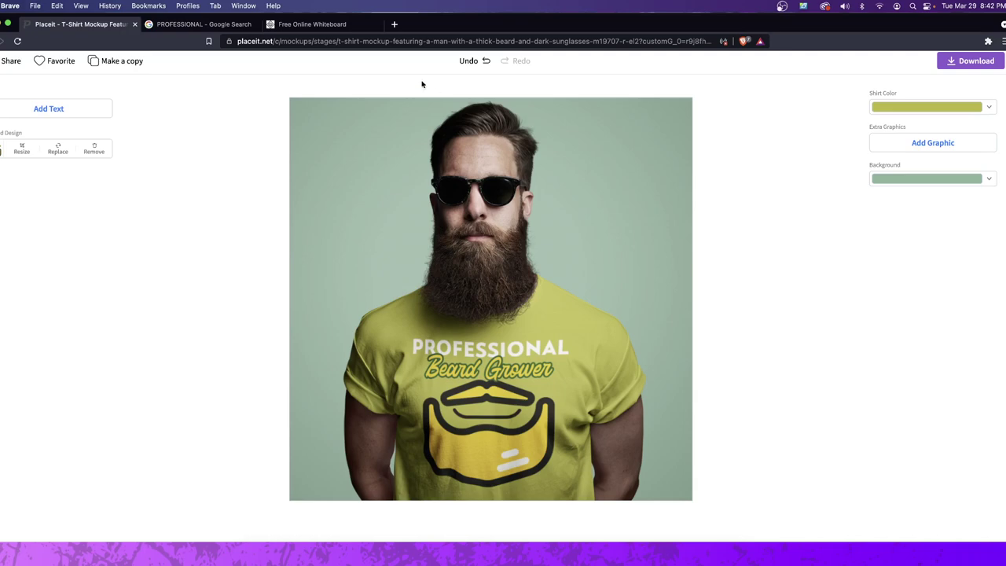
{"action": "left_click", "coordinate": [346, 25]}
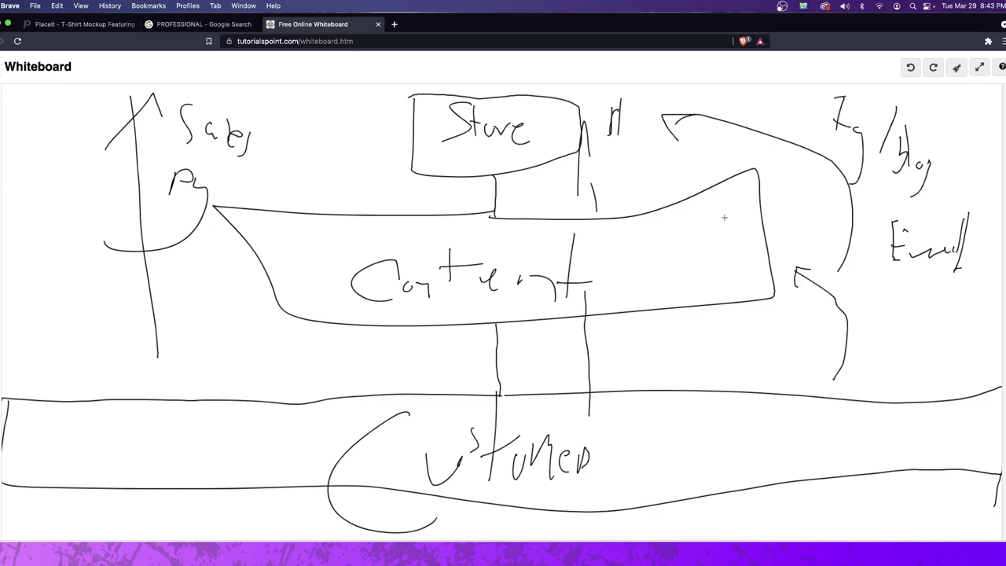
Step: Switch back to Placeit, open its home page and look through the featured template categories and new templates
{"action": "left_click", "coordinate": [65, 24]}
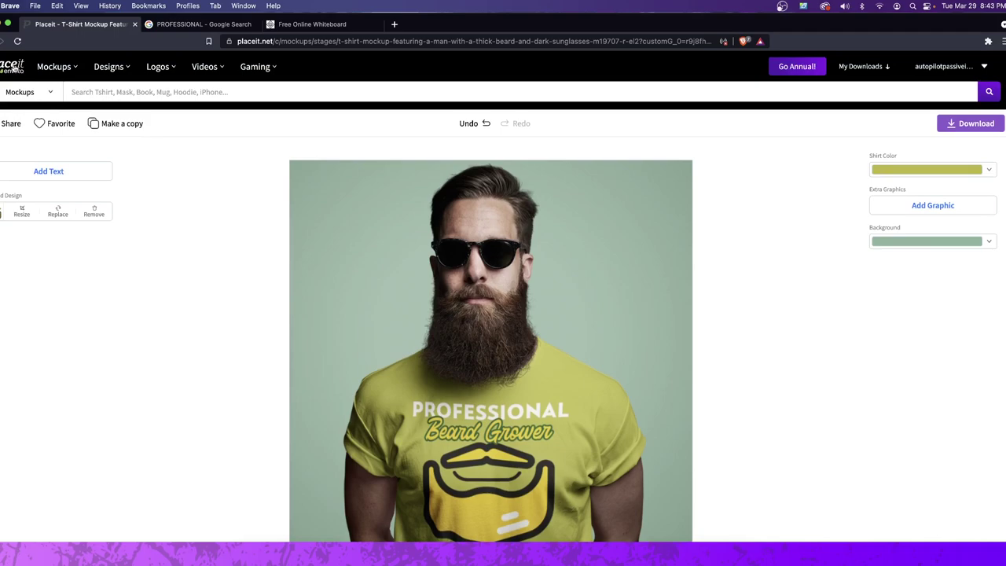
{"action": "left_click", "coordinate": [14, 69]}
{"action": "scroll", "coordinate": [195, 230], "scroll_direction": "down", "scroll_amount": 8}
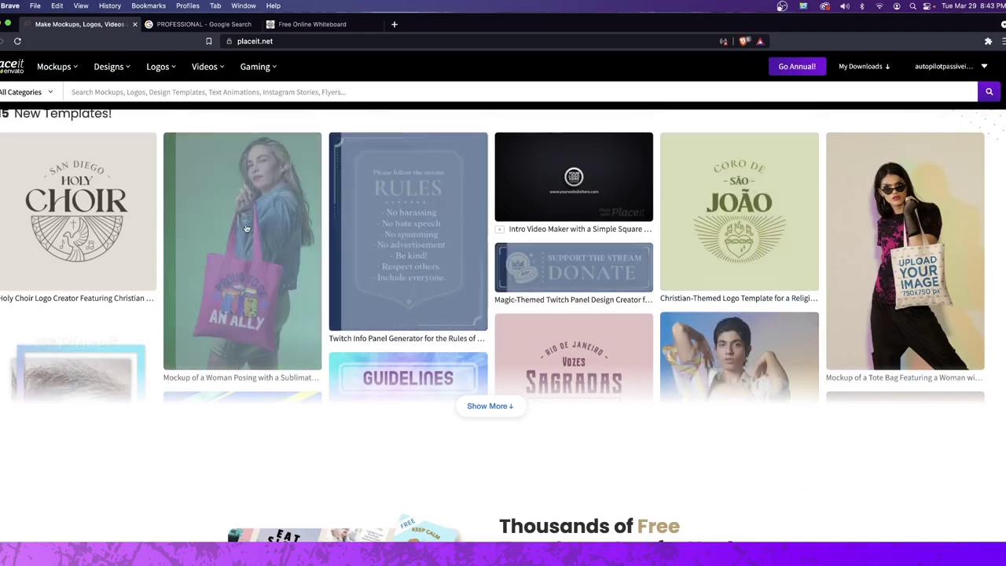
{"action": "scroll", "coordinate": [548, 227], "scroll_direction": "down", "scroll_amount": 8}
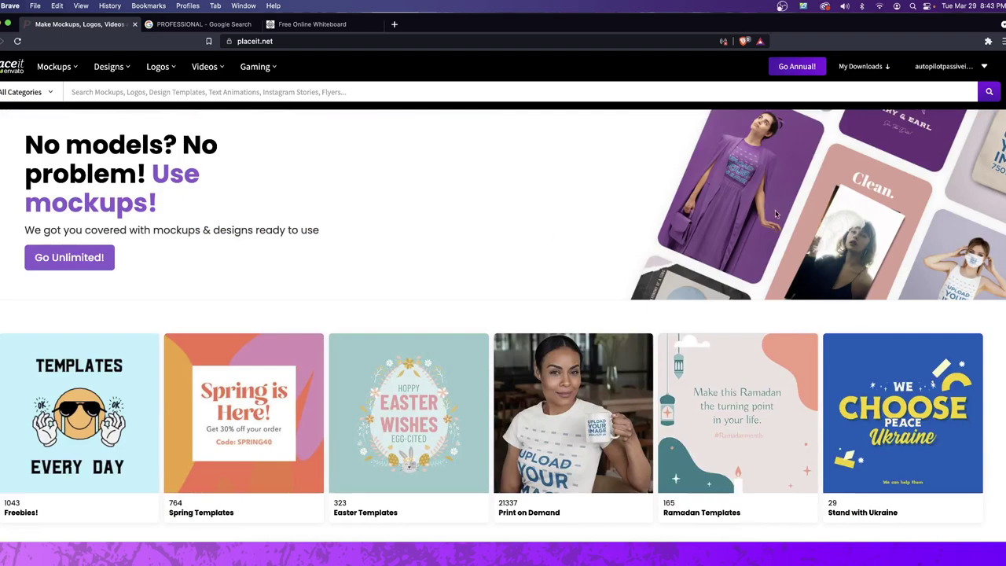
{"action": "scroll", "coordinate": [742, 249], "scroll_direction": "down", "scroll_amount": 8}
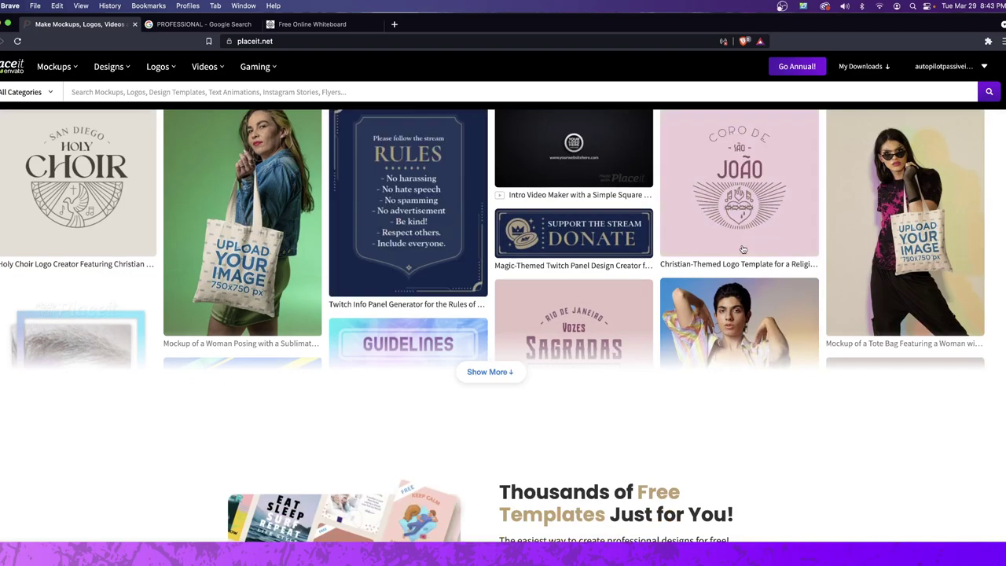
{"action": "scroll", "coordinate": [742, 249], "scroll_direction": "up", "scroll_amount": 8}
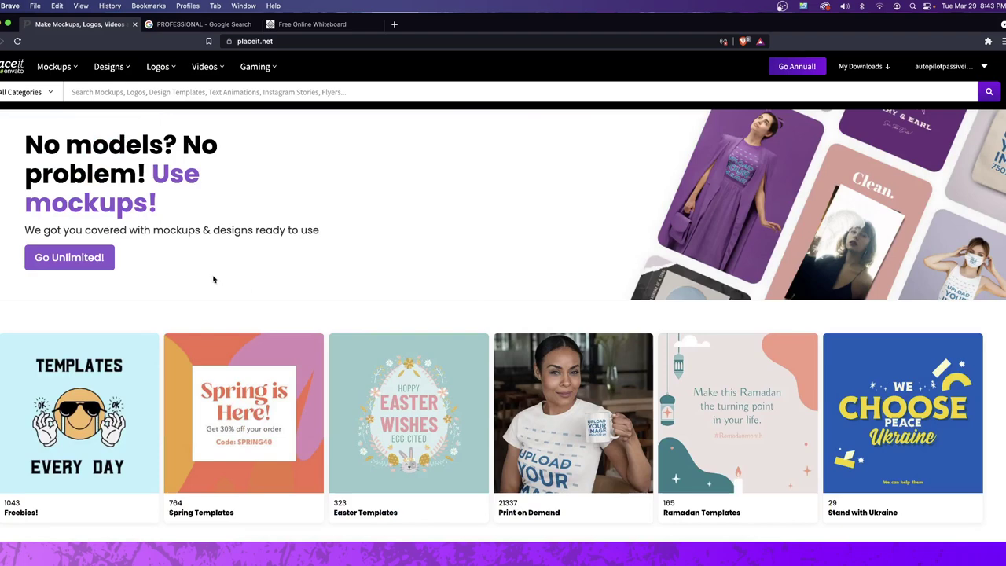